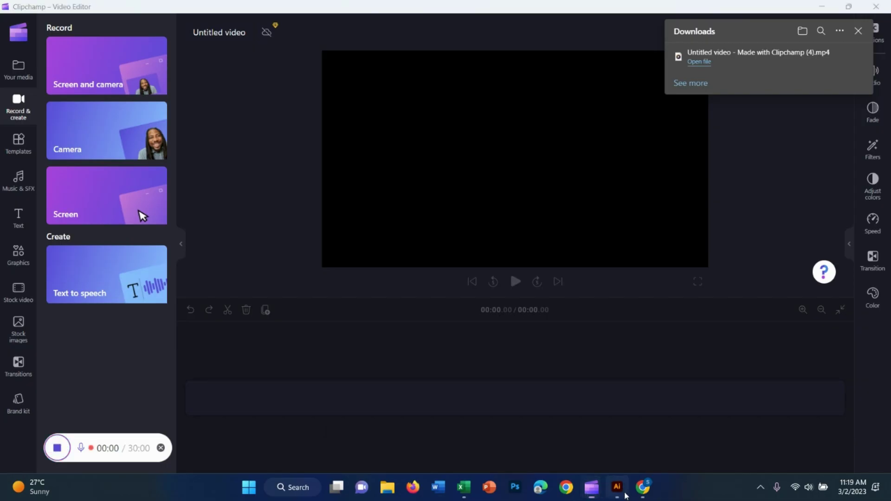
Switch to the Untitled-1 document showing the flyer reference beside the blank artboard
click(624, 494)
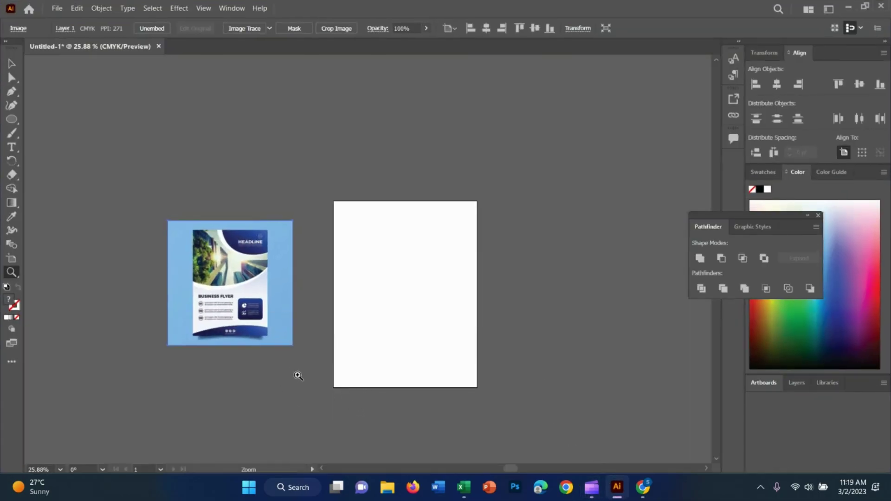
Zoom in on the reference flyer and artboard, then pick the Ellipse tool
drag(297, 375, 344, 434)
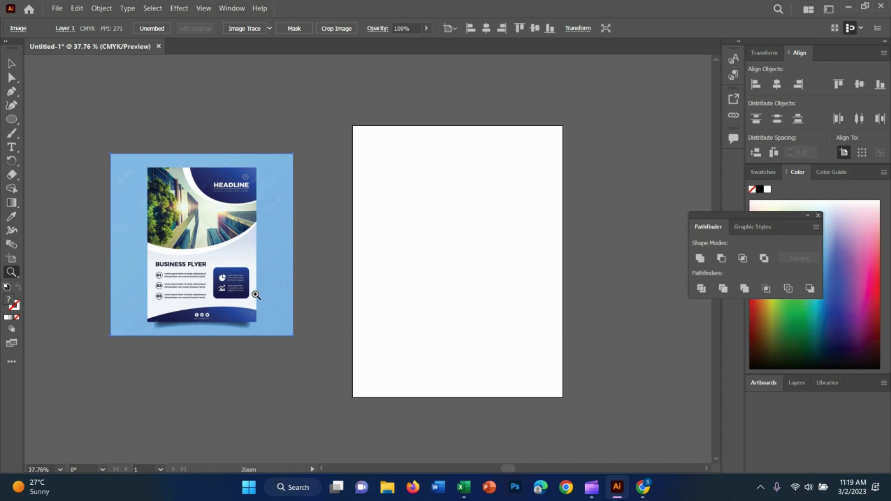
click(6, 120)
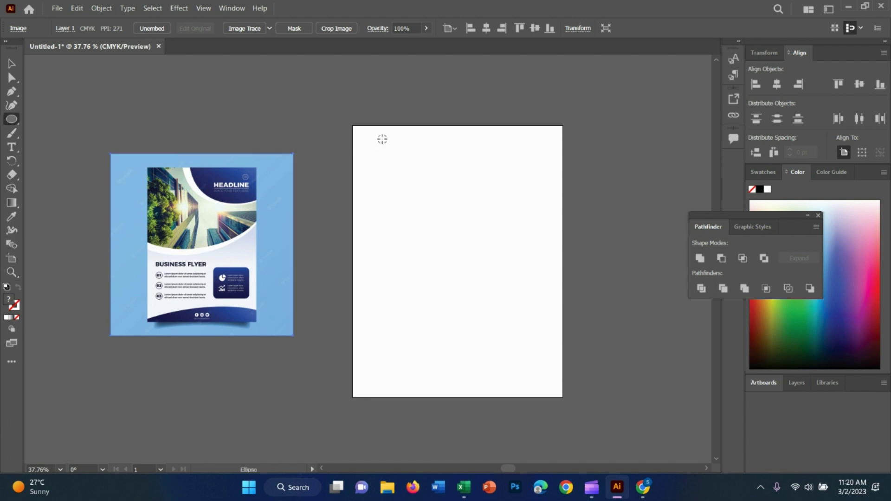
Draw a circle about 852 pt wide outward from the artboard centre
mouse_move(382, 139)
mouse_down()
mouse_move(246, 91)
mouse_move(350, 140)
mouse_up()
key(ctrl+z)
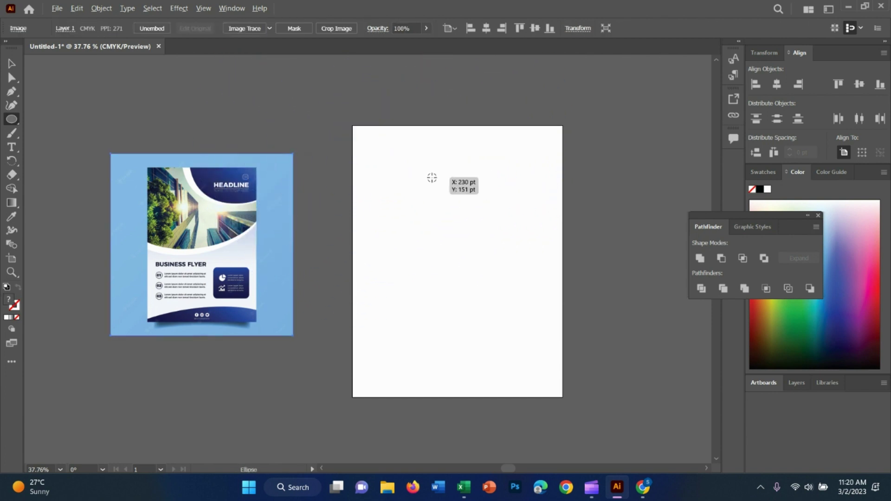
mouse_move(448, 225)
mouse_down()
mouse_move(313, 148)
mouse_move(477, 229)
mouse_up()
key(ctrl+z)
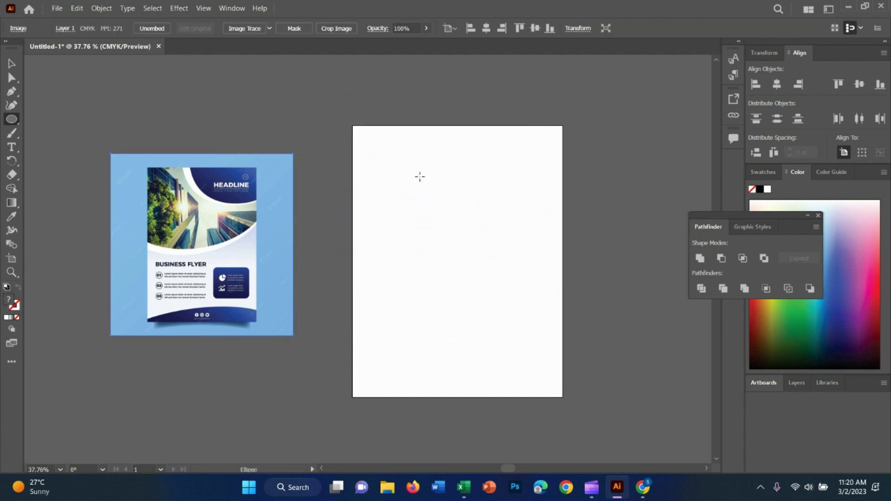
mouse_move(424, 168)
mouse_down()
mouse_move(274, 105)
mouse_move(282, 107)
mouse_up()
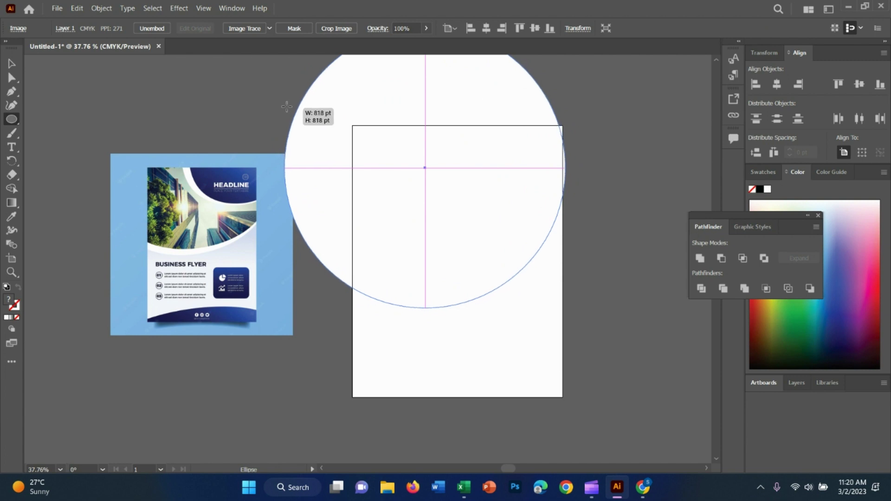
drag(283, 108, 278, 105)
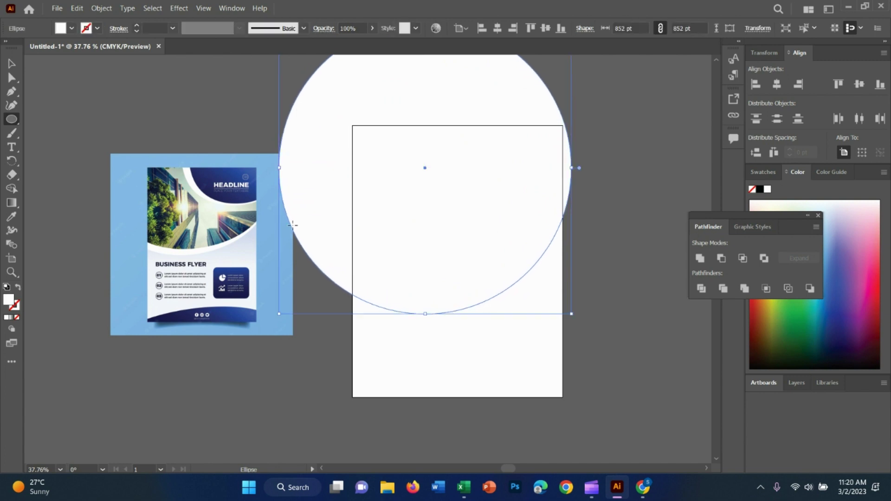
scroll(321, 222, up, 2)
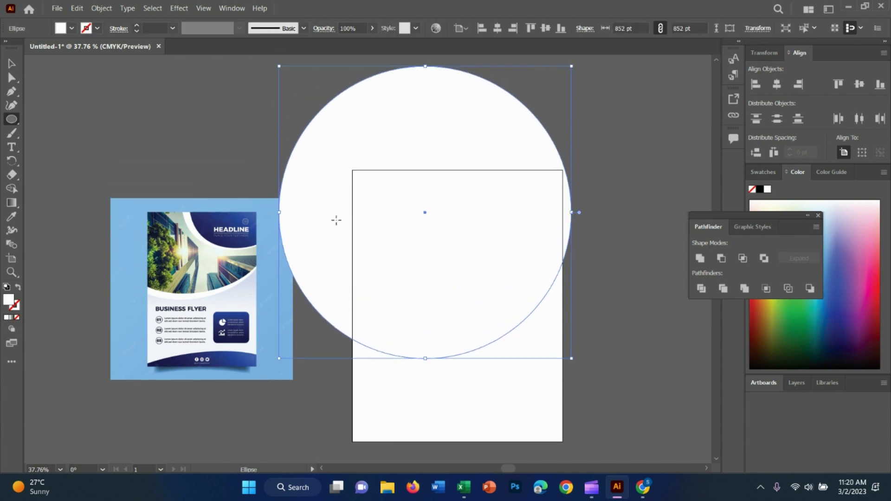
Fill the circle red and move it up and right past the artboard's top edge
click(72, 30)
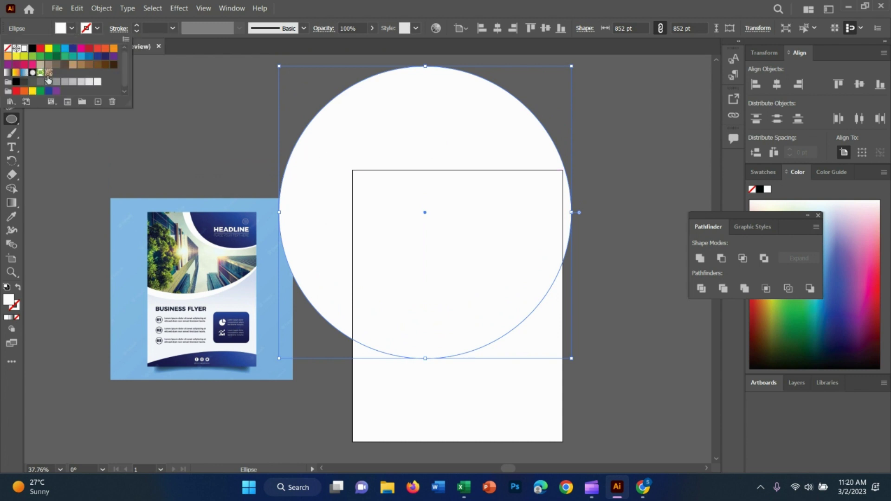
click(40, 48)
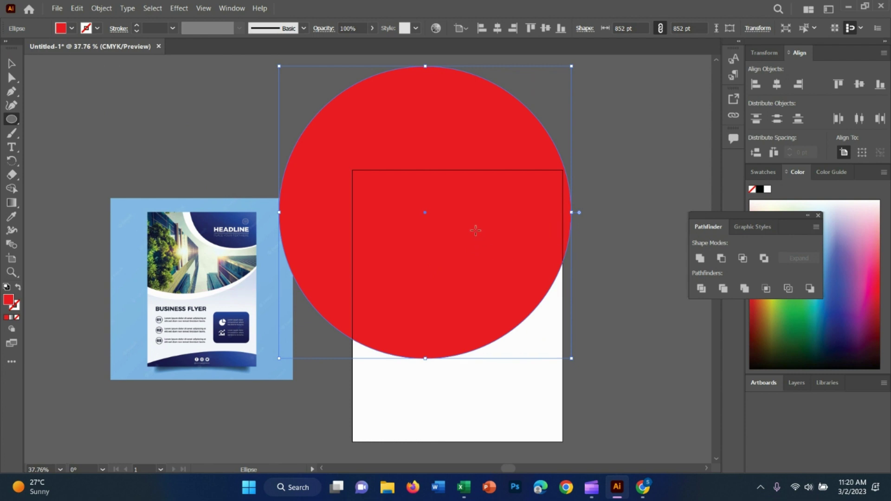
click(12, 64)
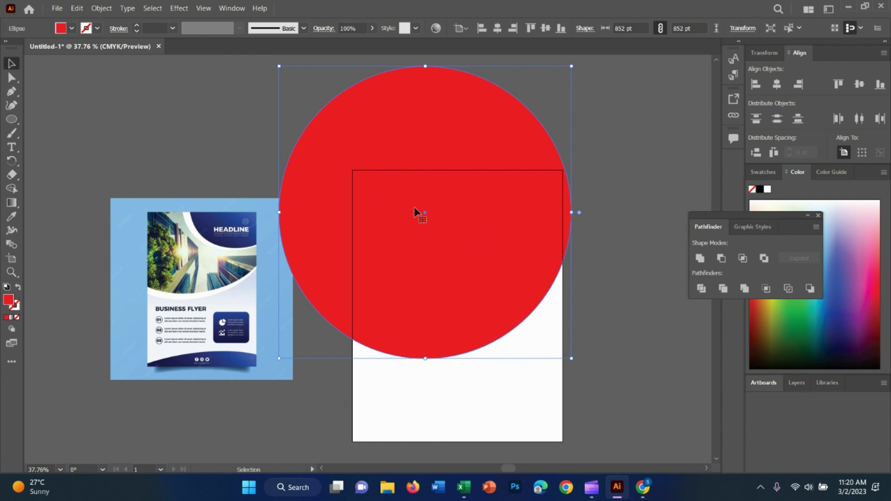
drag(421, 219, 432, 185)
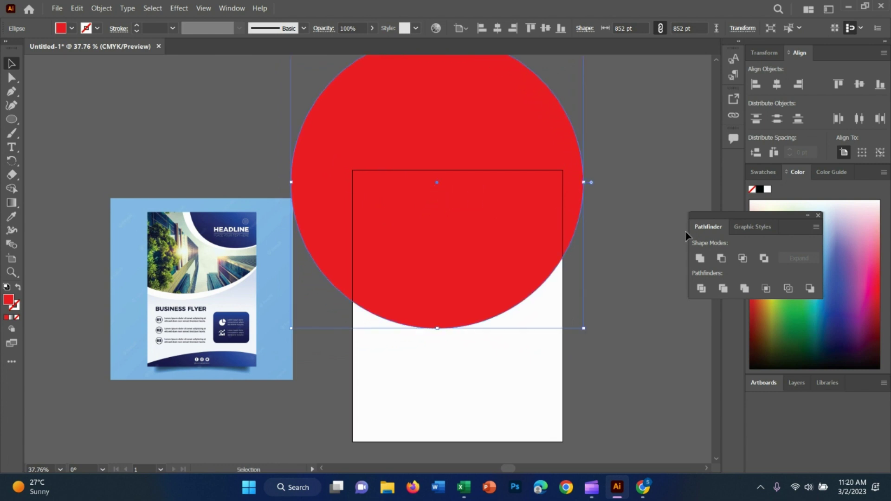
scroll(421, 170, up, 2)
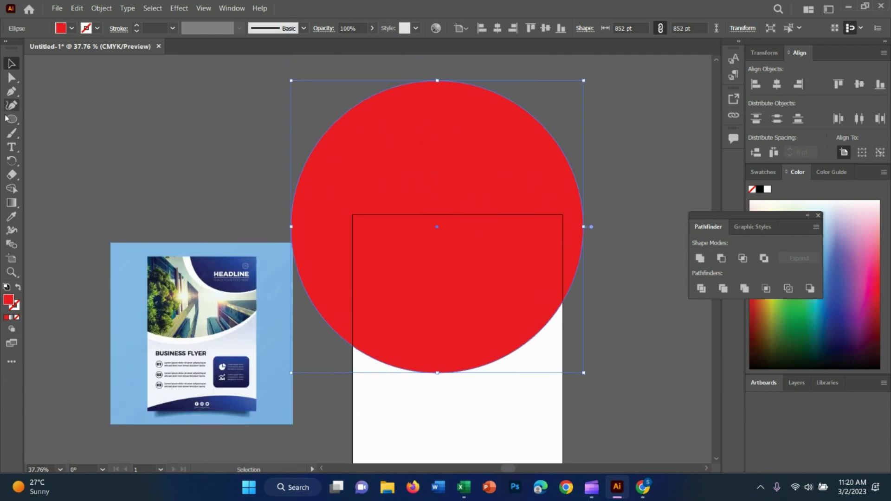
drag(12, 119, 76, 180)
Draw line segments along the artboard's top, right and left edges across the red circle
click(77, 180)
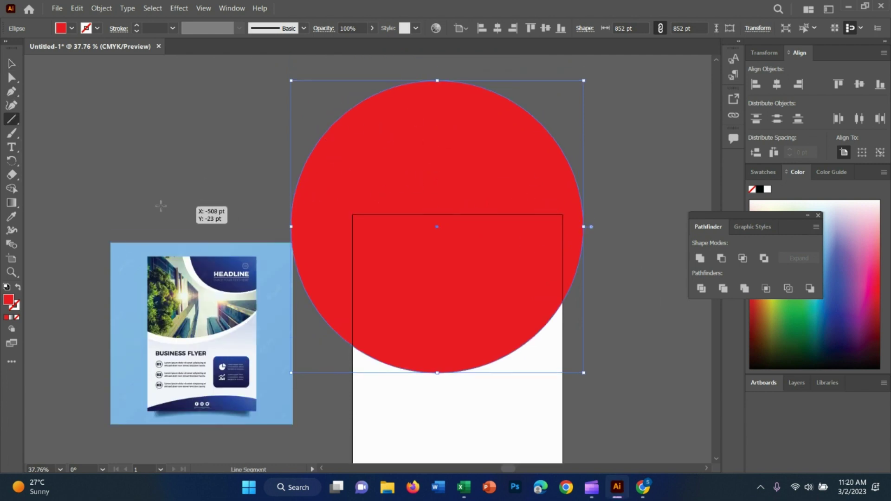
drag(122, 216, 563, 229)
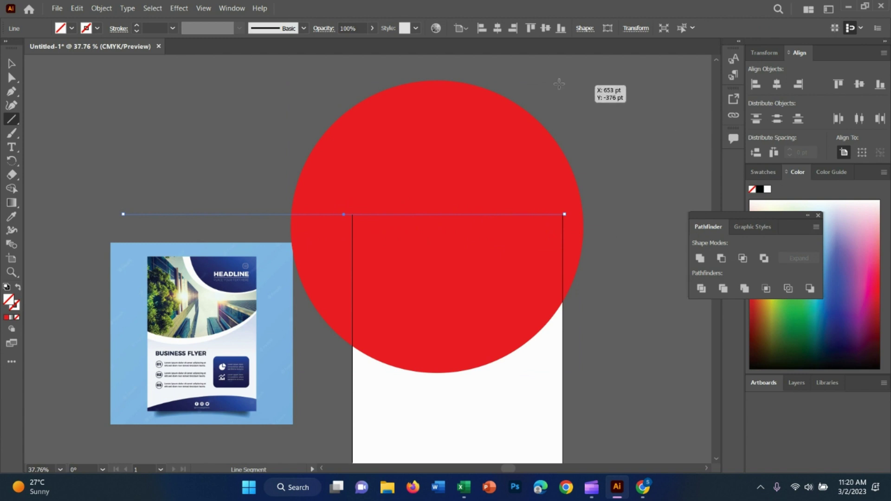
drag(560, 79, 562, 461)
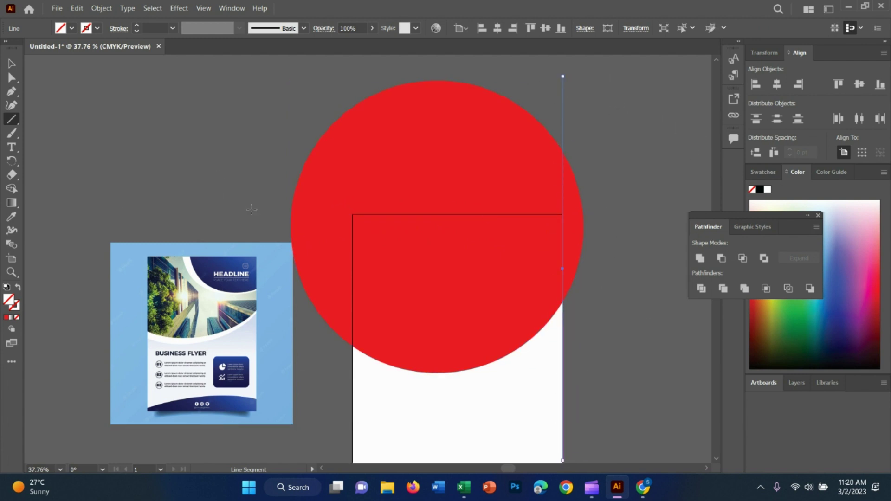
drag(343, 80, 344, 98)
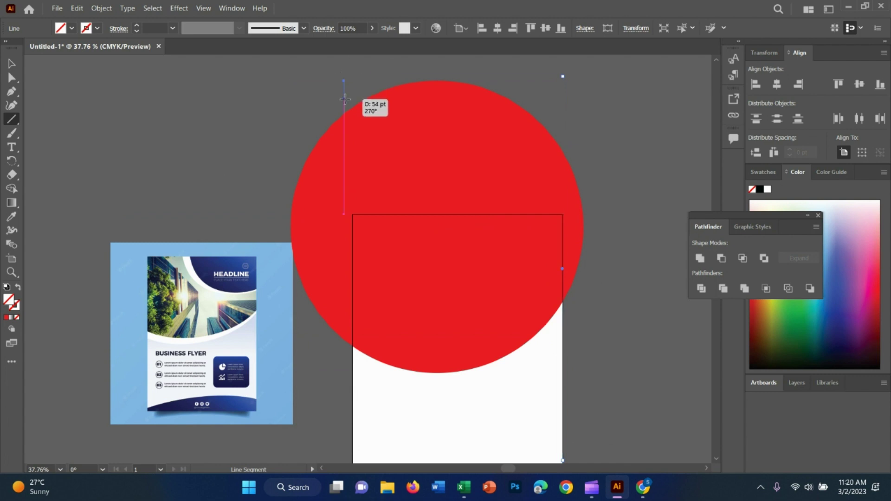
key(ctrl+z)
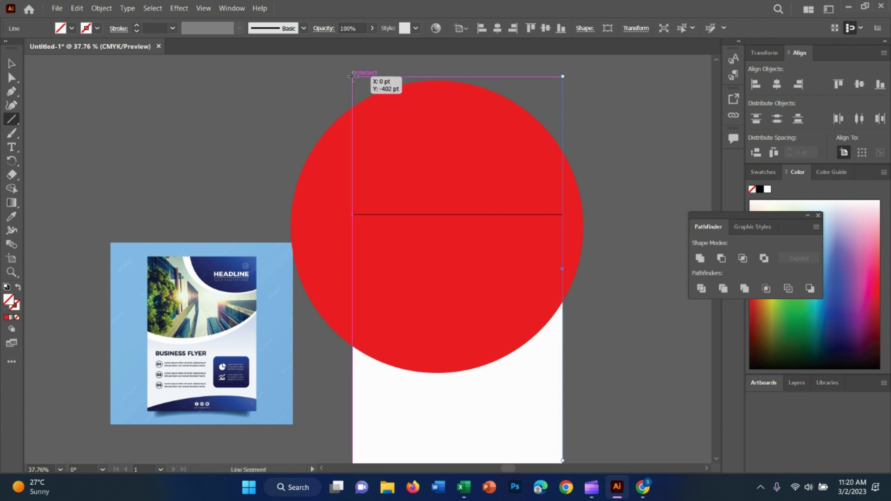
drag(352, 77, 352, 309)
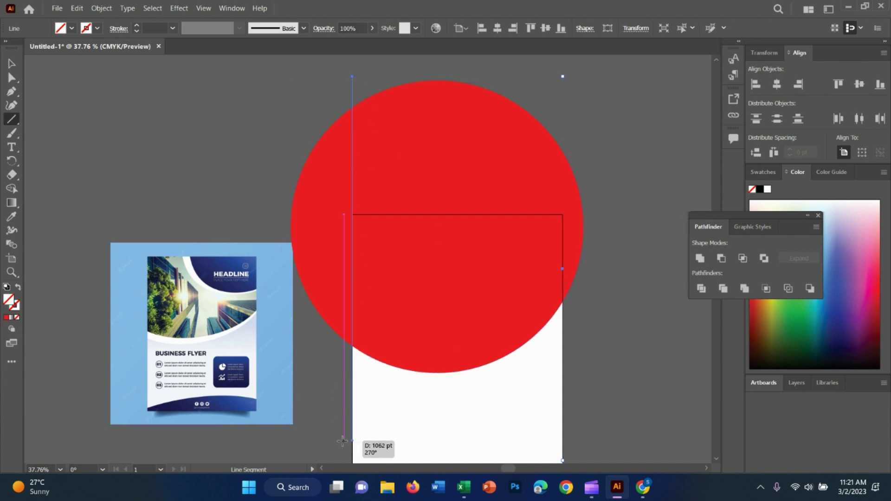
drag(339, 343, 352, 439)
click(12, 63)
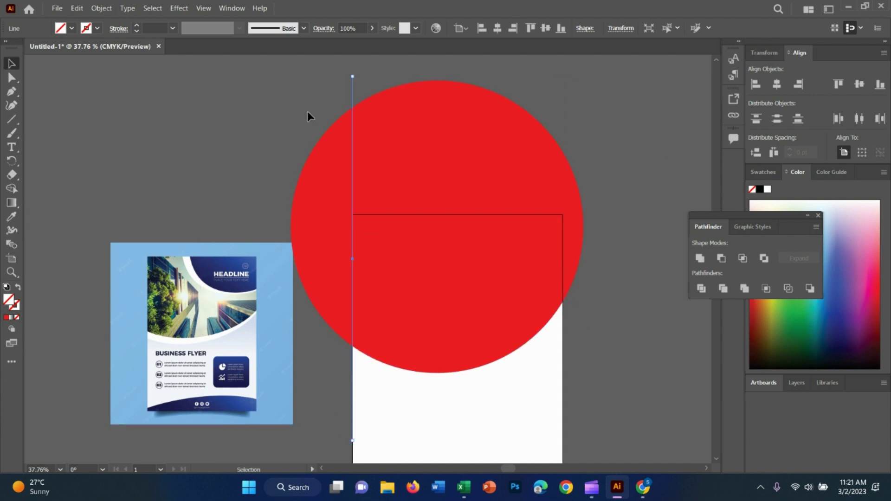
click(207, 71)
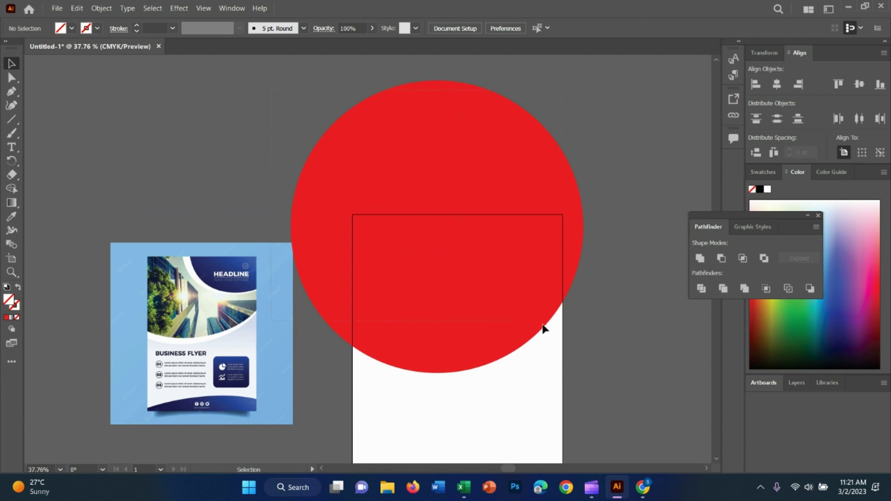
Divide the red circle along the lines with Pathfinder and ungroup the pieces
key(ctrl+a)
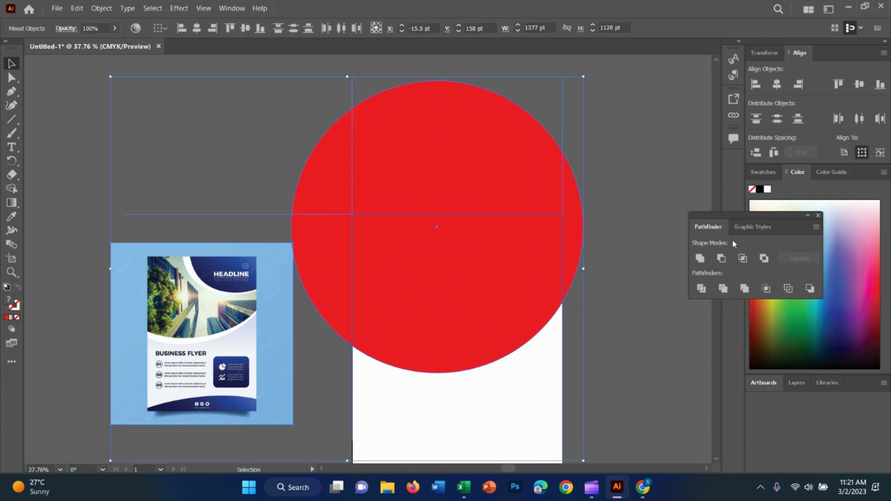
key(ctrl+z)
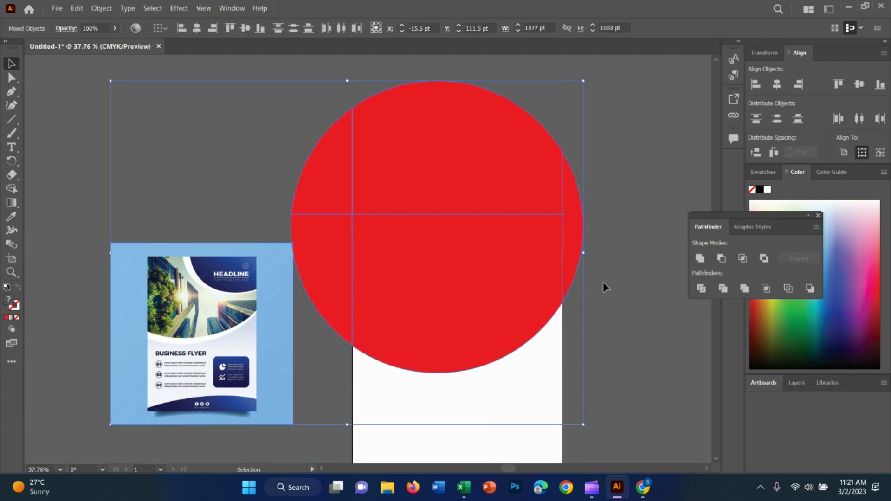
click(603, 283)
right_click(485, 177)
click(416, 214)
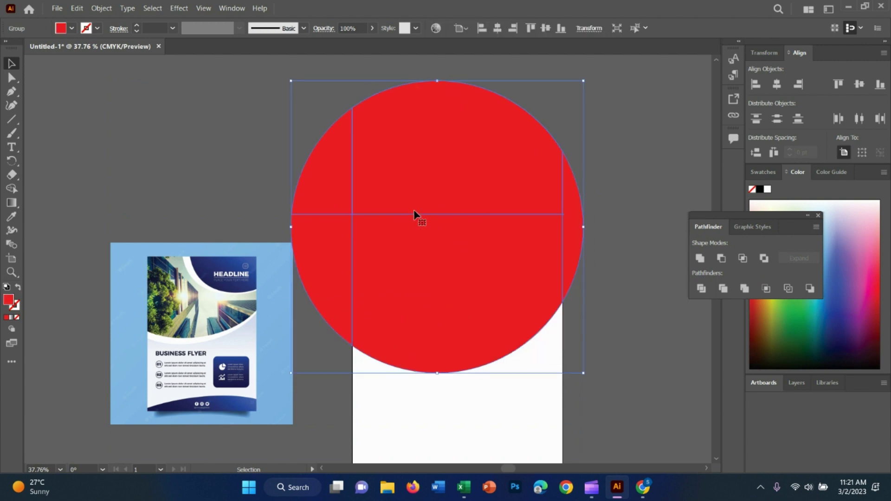
right_click(421, 217)
click(472, 314)
Delete the four red pieces outside the artboard, keeping the curved header shape
click(636, 192)
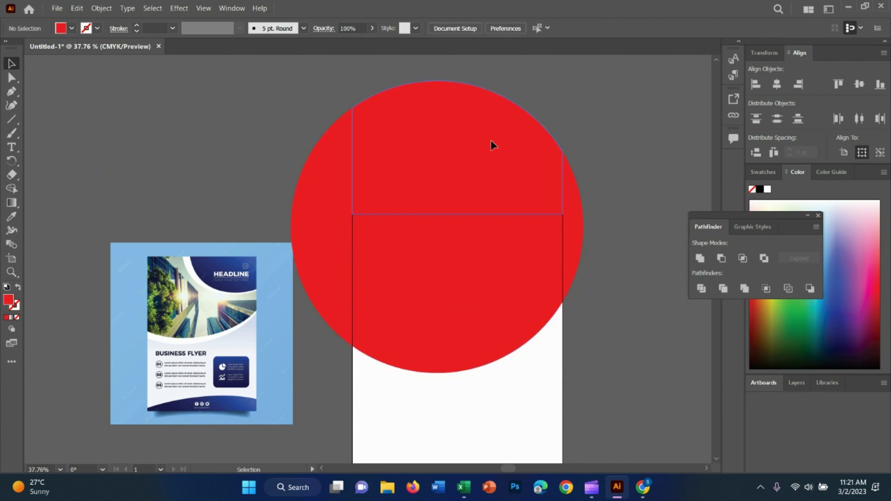
click(491, 140)
key(Delete)
click(575, 186)
key(Delete)
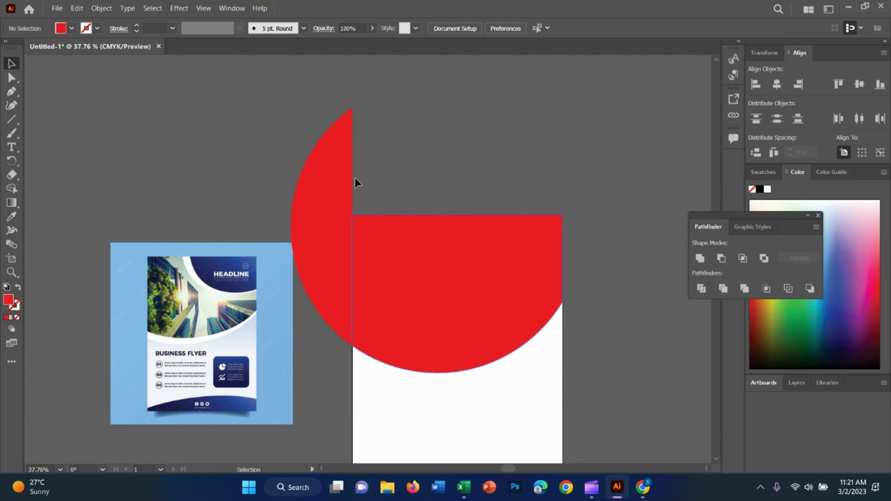
click(321, 181)
key(Delete)
click(305, 250)
key(Delete)
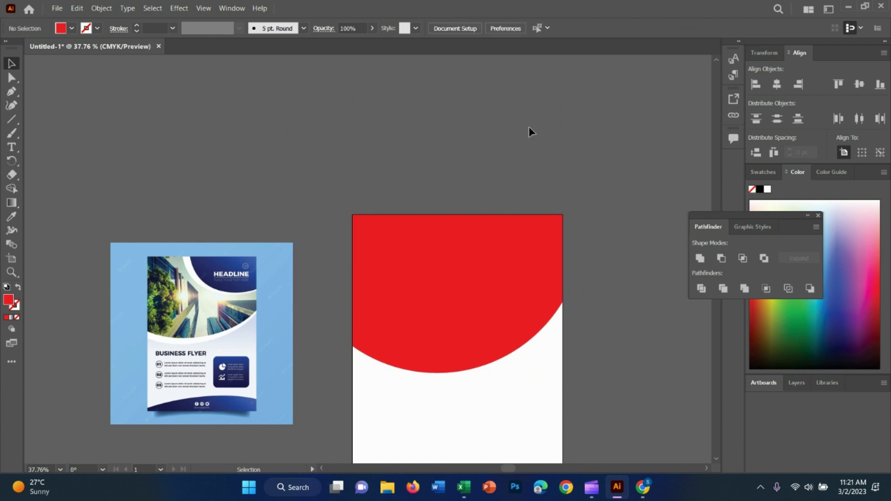
scroll(570, 239, down, 1)
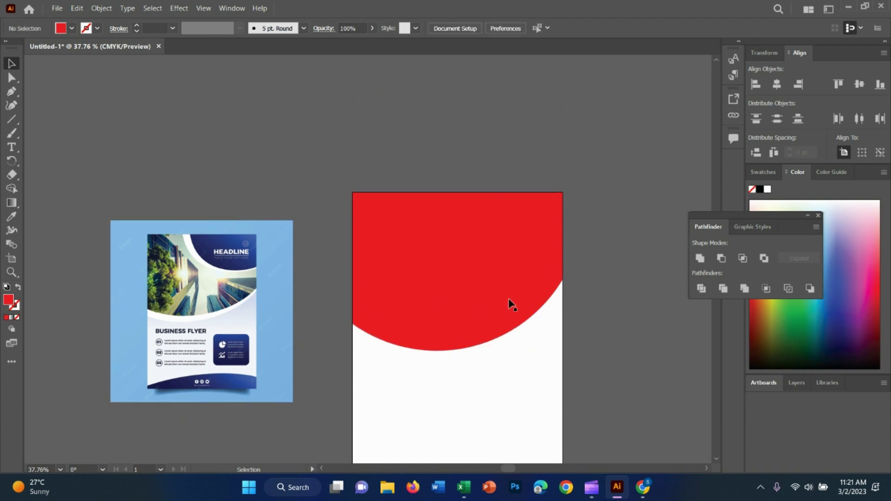
click(480, 292)
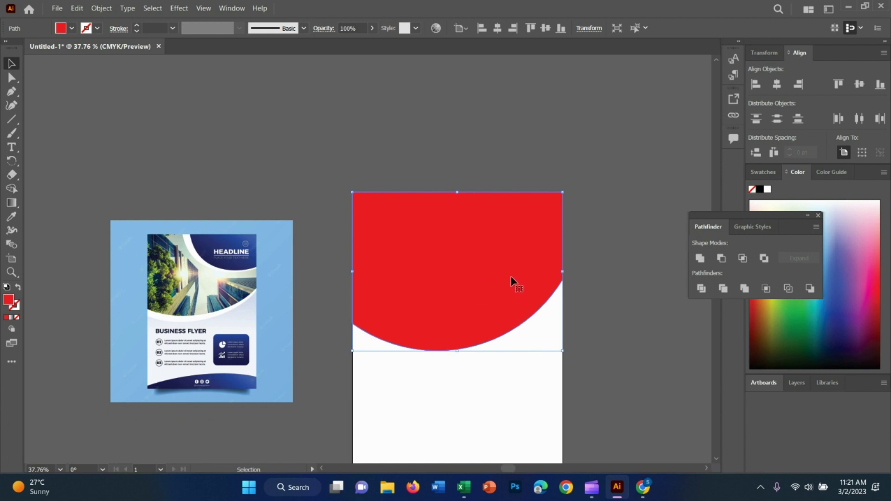
Scale the red header down slightly from its corner handle, then deselect it
key(a)
key(v)
drag(563, 351, 561, 344)
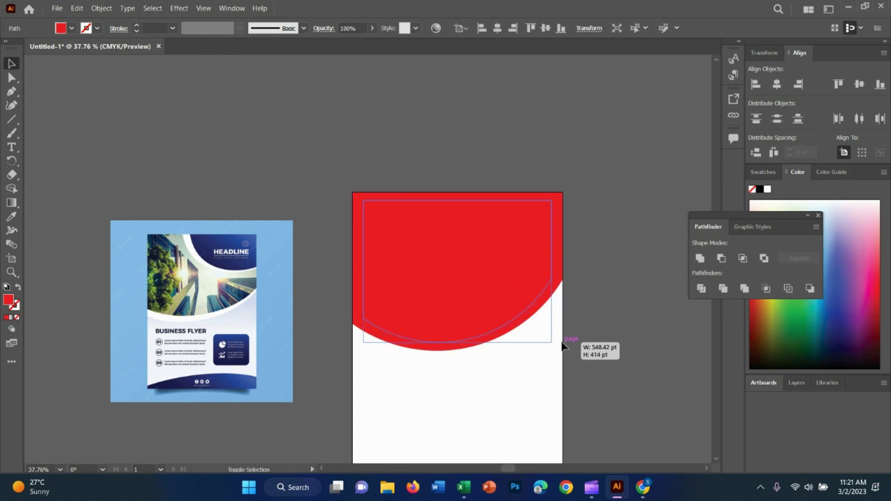
drag(563, 344, 560, 342)
click(613, 221)
click(512, 271)
click(252, 316)
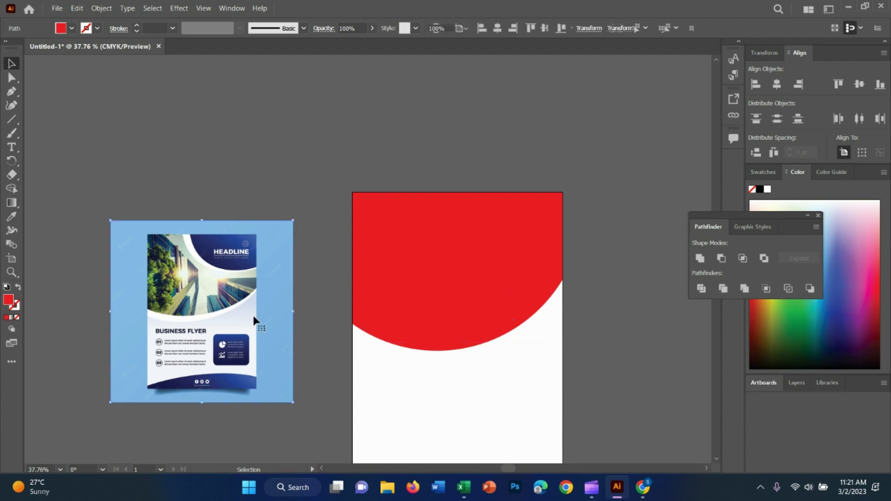
click(465, 266)
click(612, 243)
click(444, 271)
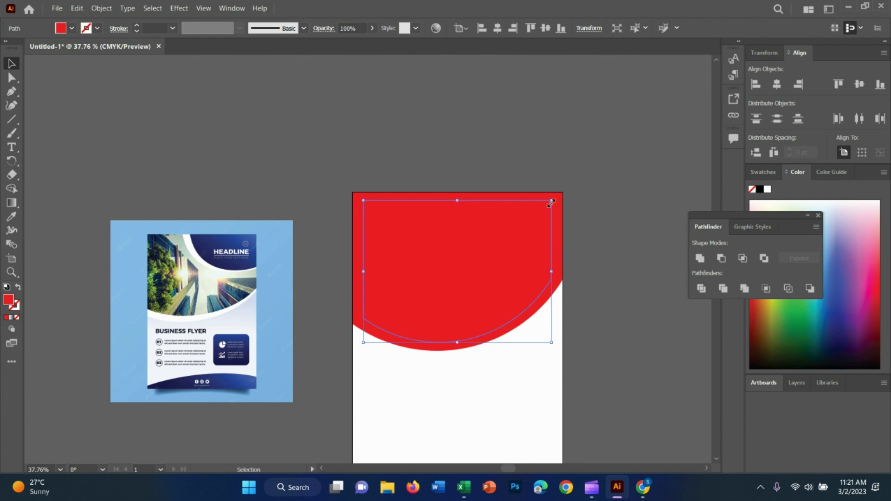
click(608, 245)
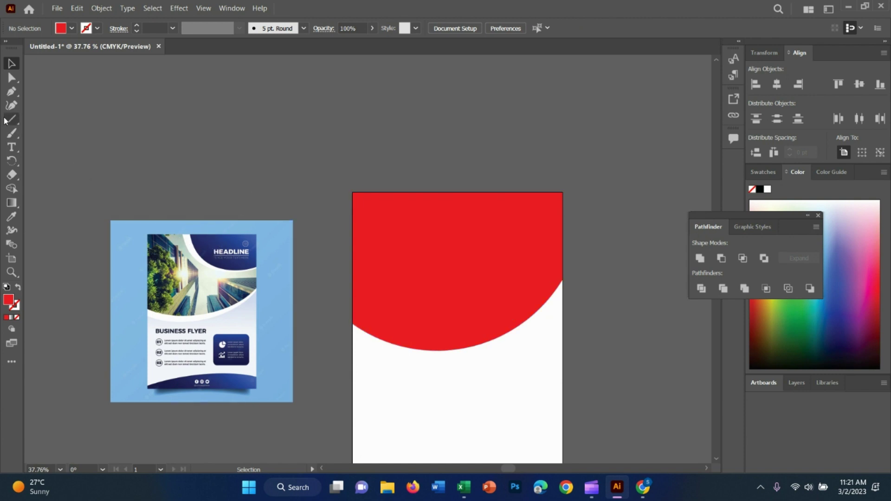
right_click(21, 121)
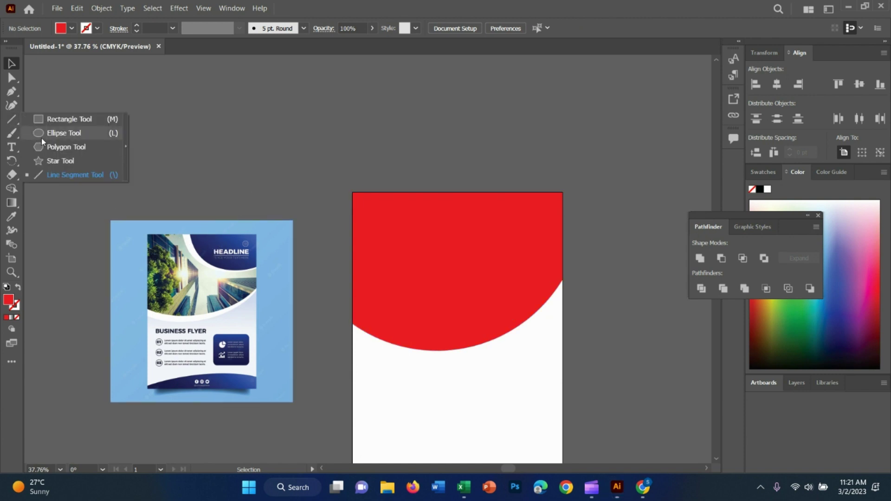
Draw a roughly 478 pt circle over the artboard's top-right corner and fill it green
click(42, 134)
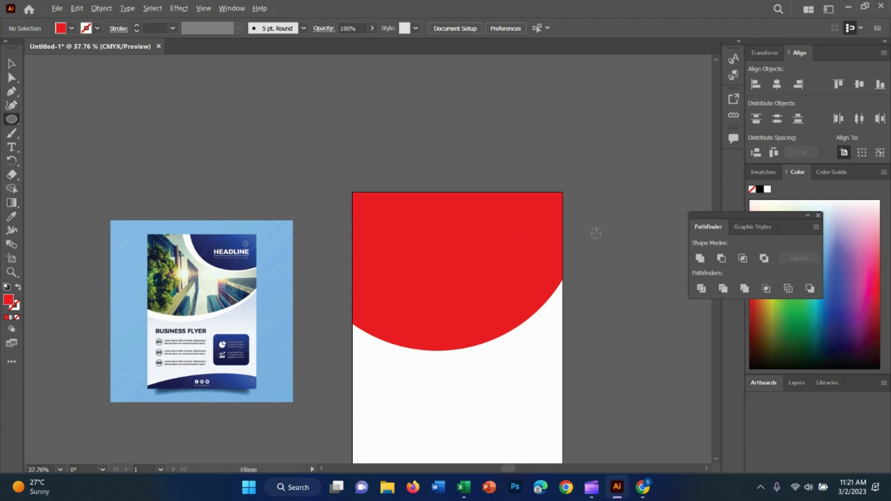
drag(543, 174, 569, 144)
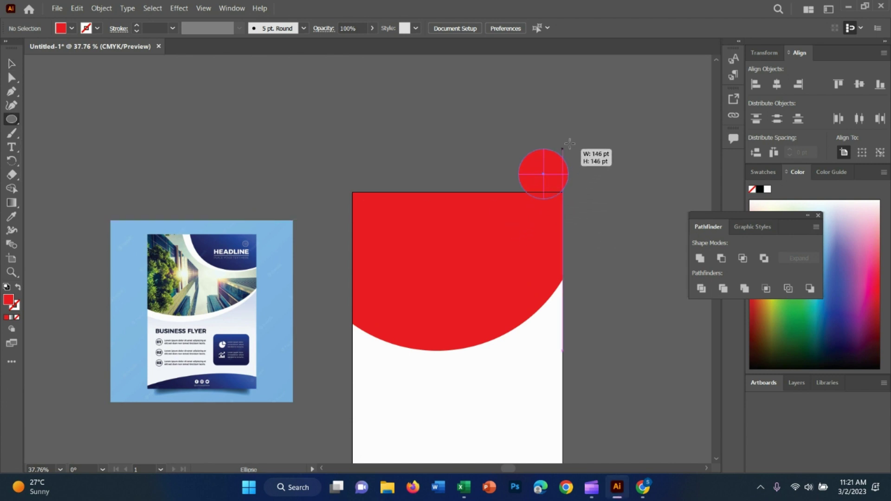
drag(570, 143, 595, 91)
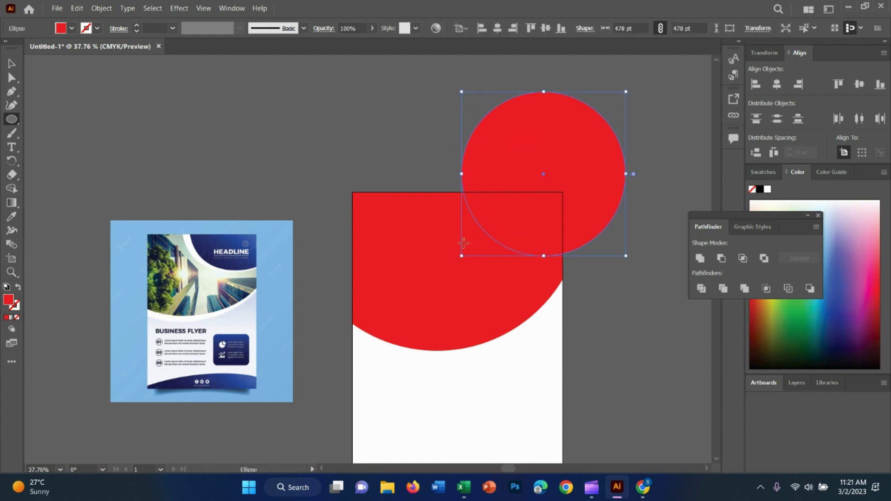
click(72, 28)
click(56, 52)
click(282, 124)
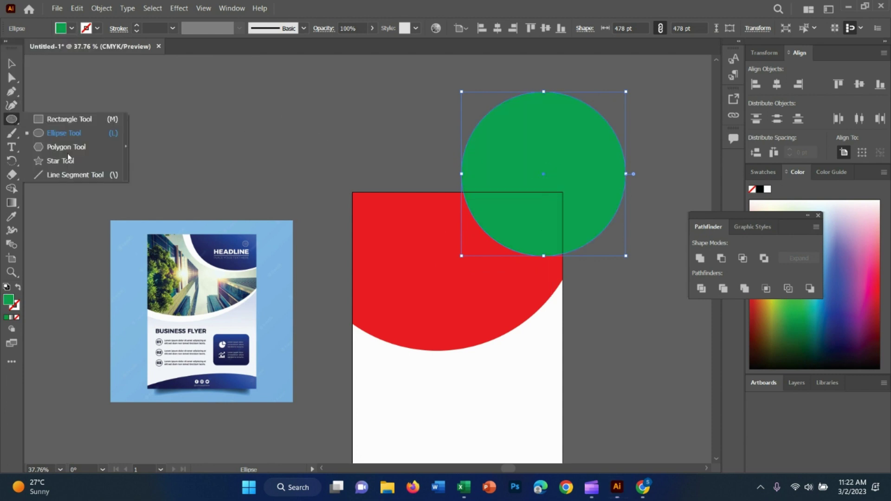
drag(11, 119, 70, 173)
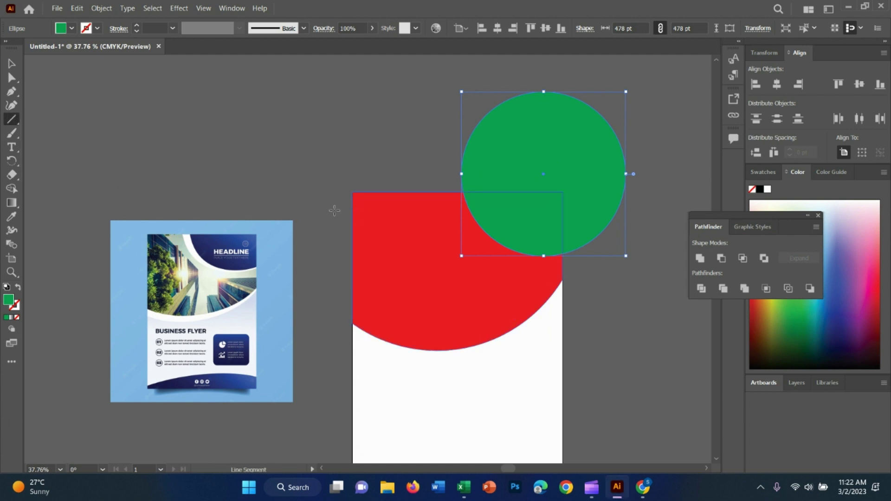
Draw lines along the artboard's top and right edges and divide all shapes with Pathfinder
drag(293, 191, 653, 191)
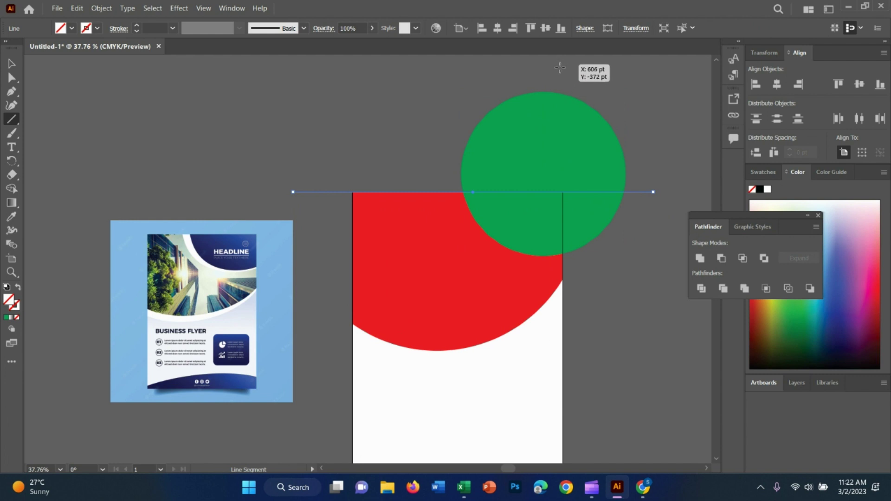
drag(562, 70, 562, 404)
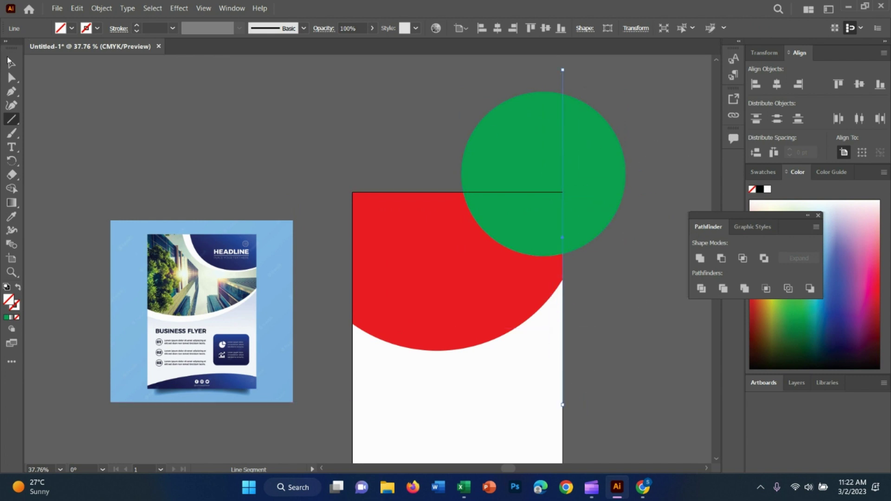
key(v)
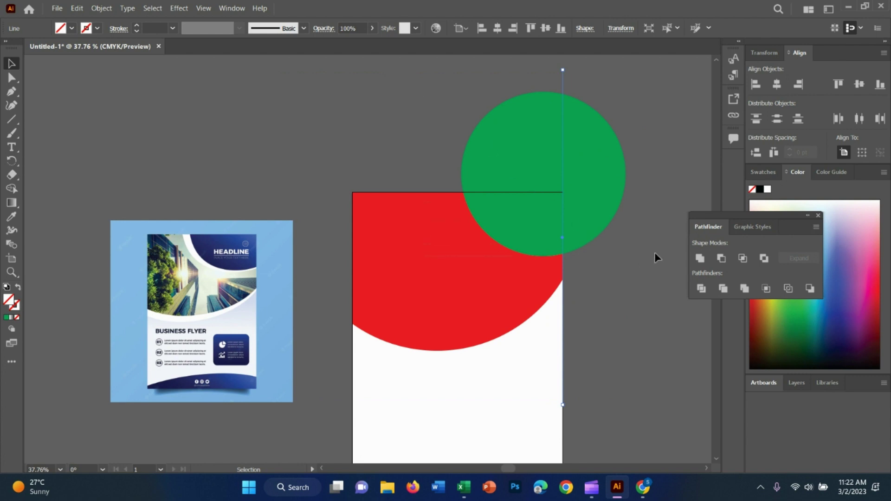
key(ctrl+a)
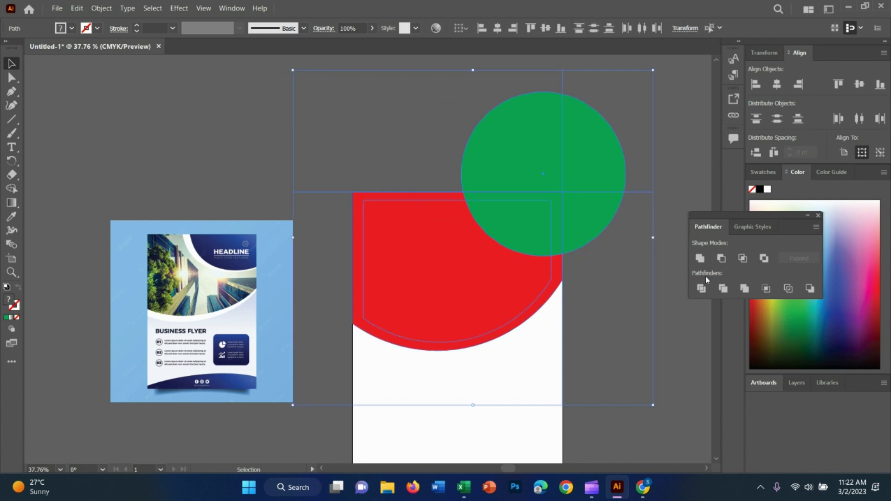
click(701, 288)
click(665, 339)
Ungroup the divided pieces and delete the three green pieces outside the artboard
right_click(570, 128)
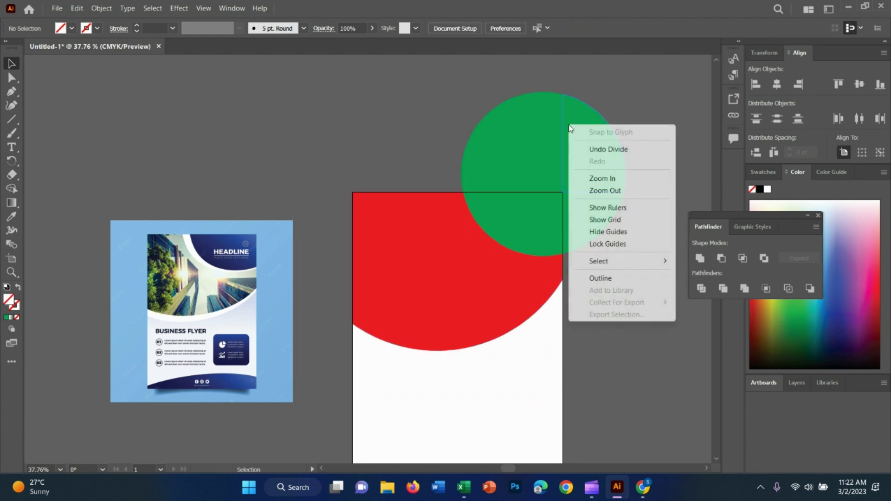
right_click(535, 141)
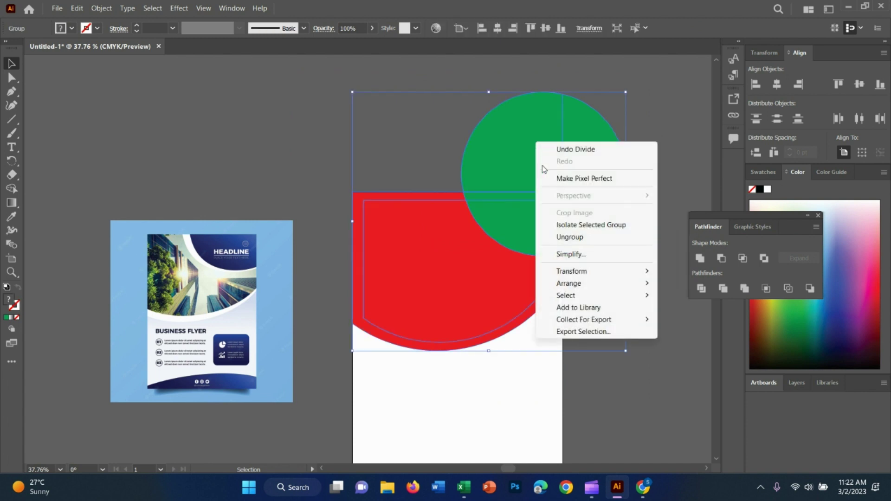
click(575, 240)
click(528, 118)
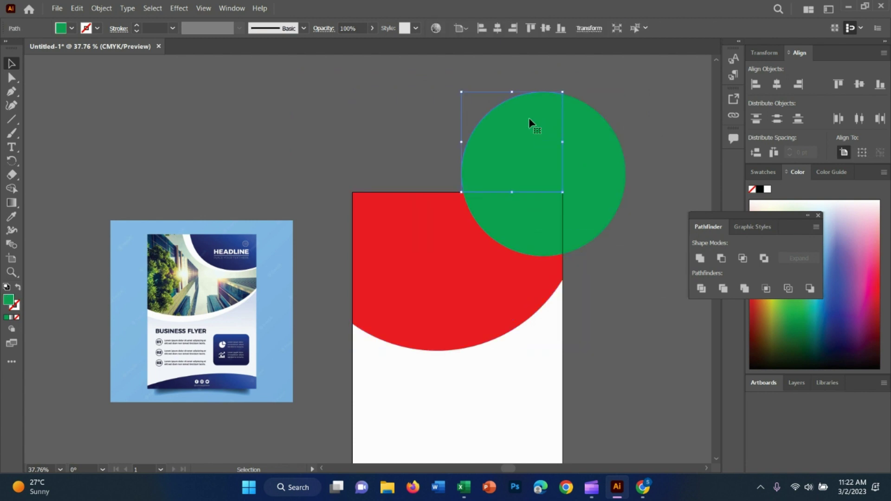
key(Delete)
click(589, 143)
key(Delete)
click(587, 211)
key(Delete)
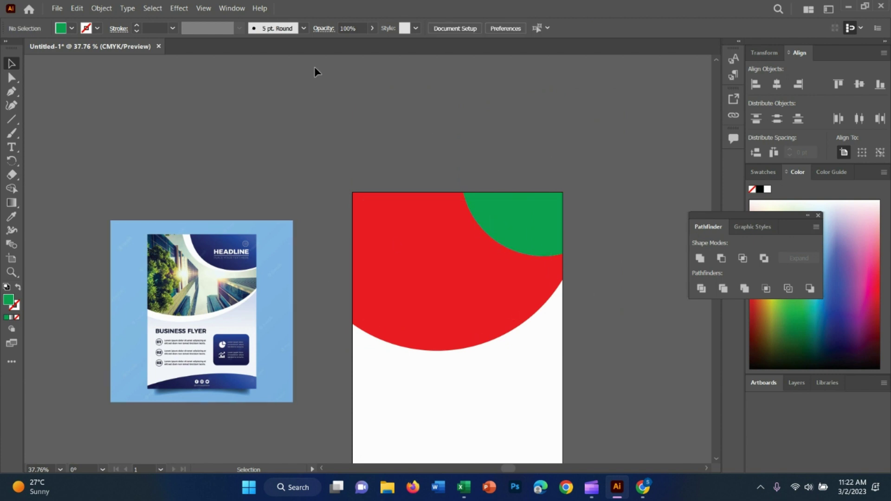
Select the green quarter-circle left inside the artboard's top-right corner
click(517, 214)
click(564, 202)
click(541, 202)
click(586, 201)
click(510, 228)
right_click(478, 232)
click(536, 171)
right_click(532, 219)
click(533, 227)
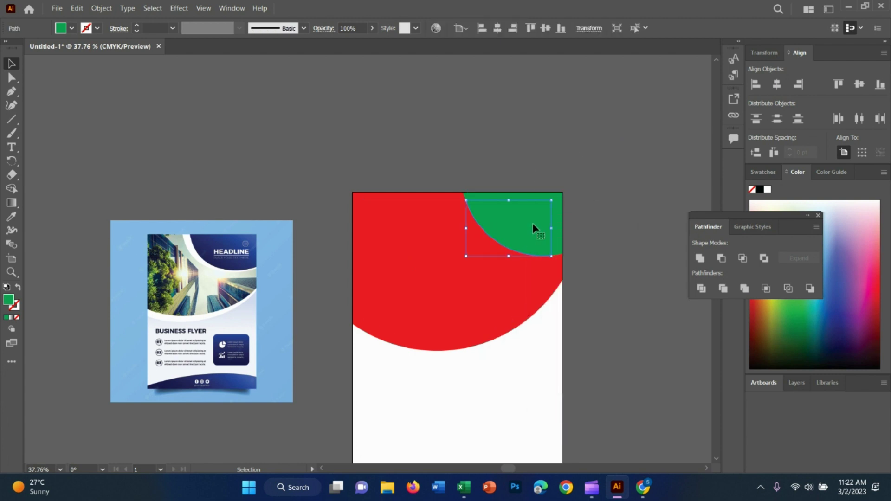
click(487, 182)
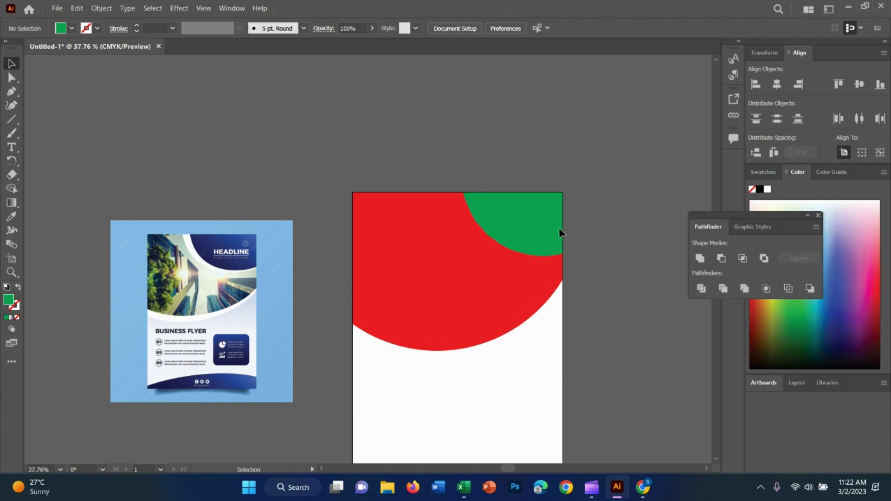
Select the red and green shapes, make green the alignment key object, then reselect the green quarter
drag(567, 246, 566, 215)
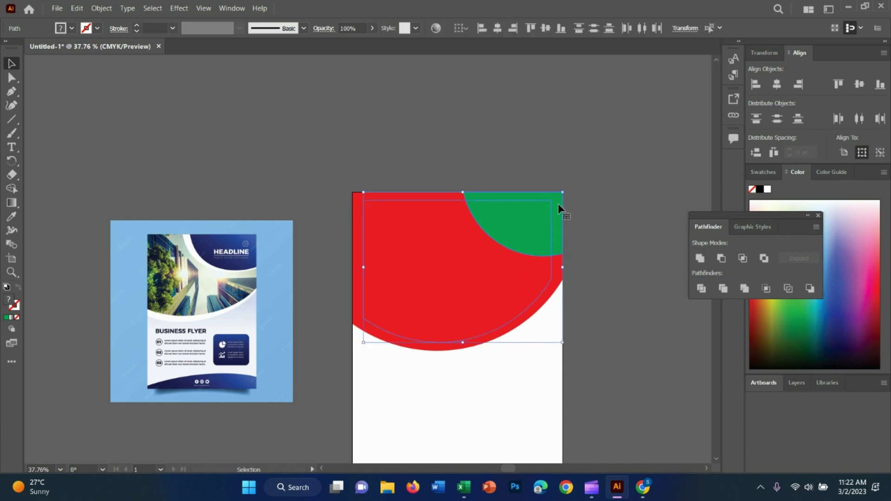
right_click(558, 203)
click(512, 219)
key(ctrl+shift+a)
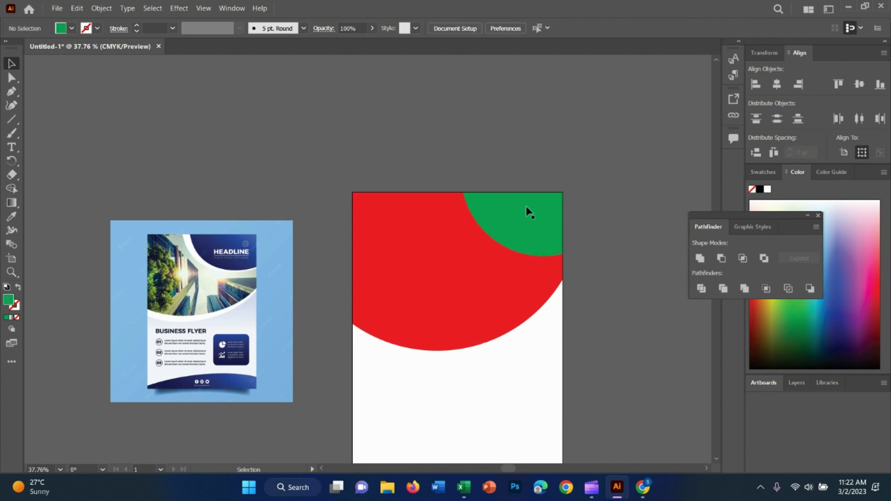
click(519, 218)
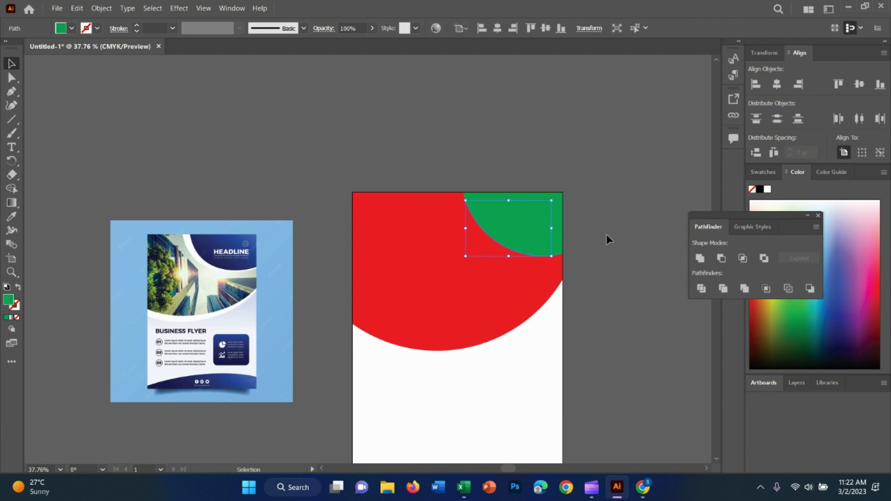
click(611, 174)
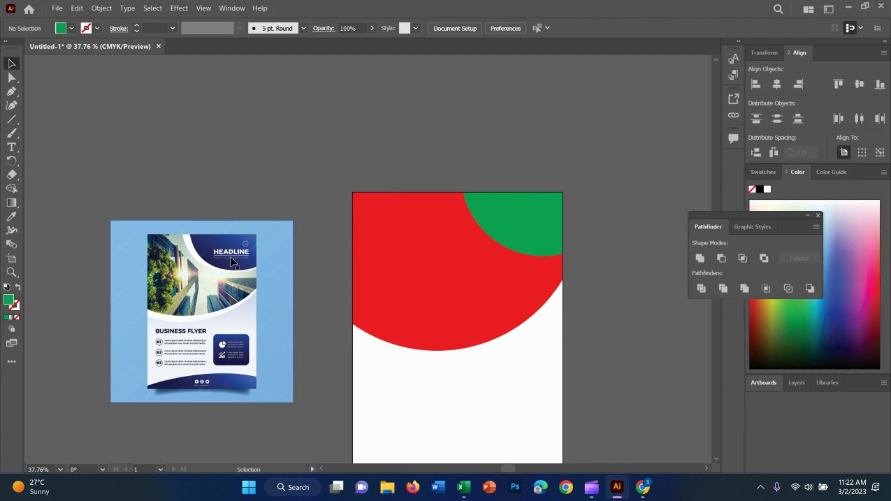
click(505, 216)
Eyedropper the flyer headline's navy onto the green corner shape
key(i)
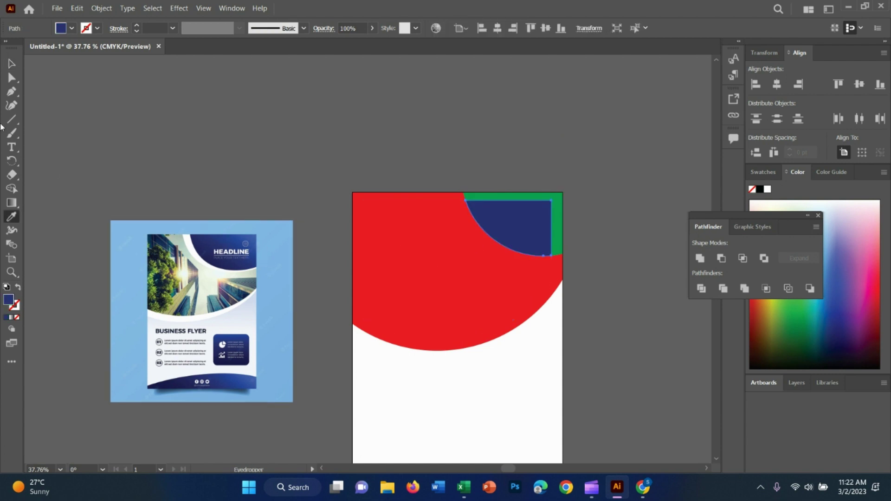
key(v)
click(559, 206)
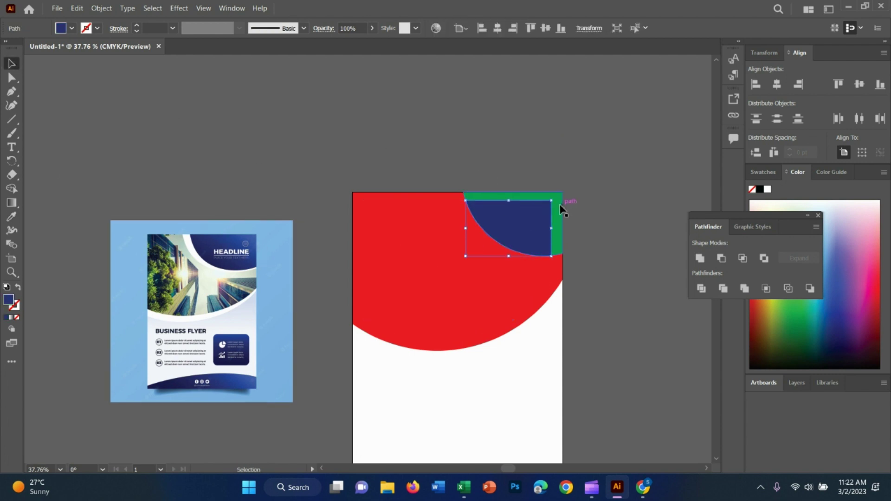
key(i)
click(216, 243)
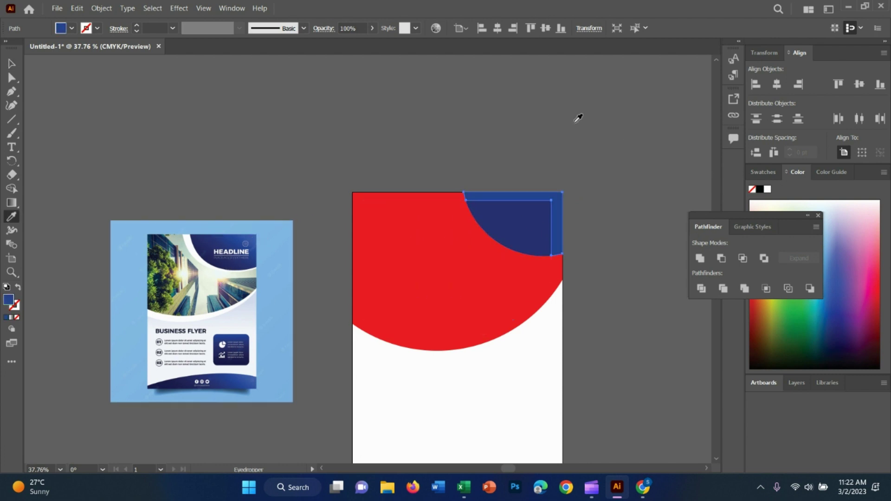
click(12, 64)
click(618, 182)
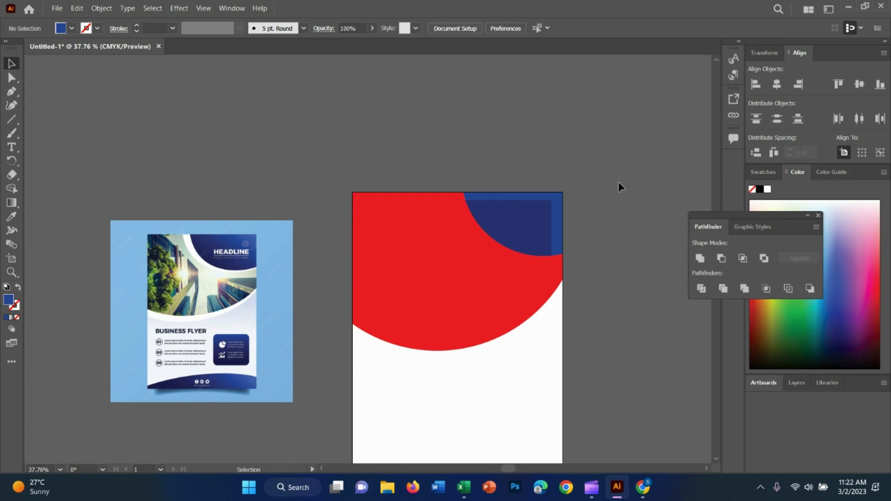
click(533, 201)
click(521, 215)
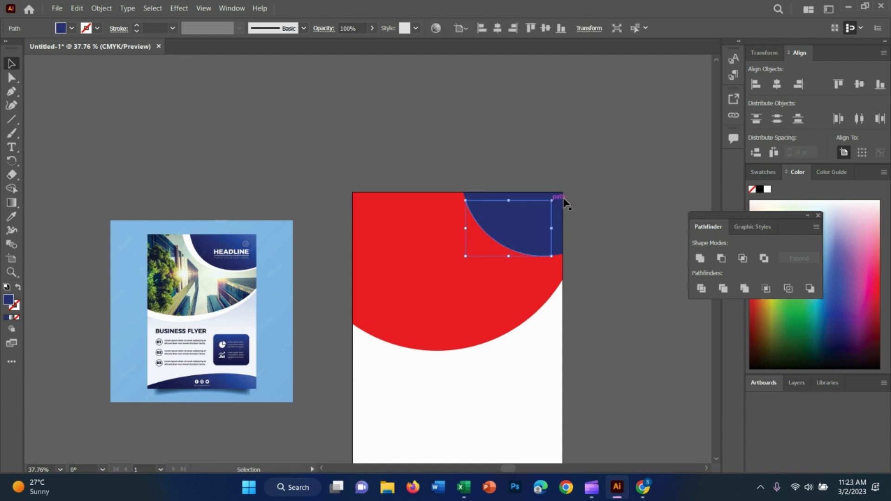
click(587, 195)
Resample navy onto the curved corner shape, undoing a stray grey fill, and reselect it
key(ctrl+a)
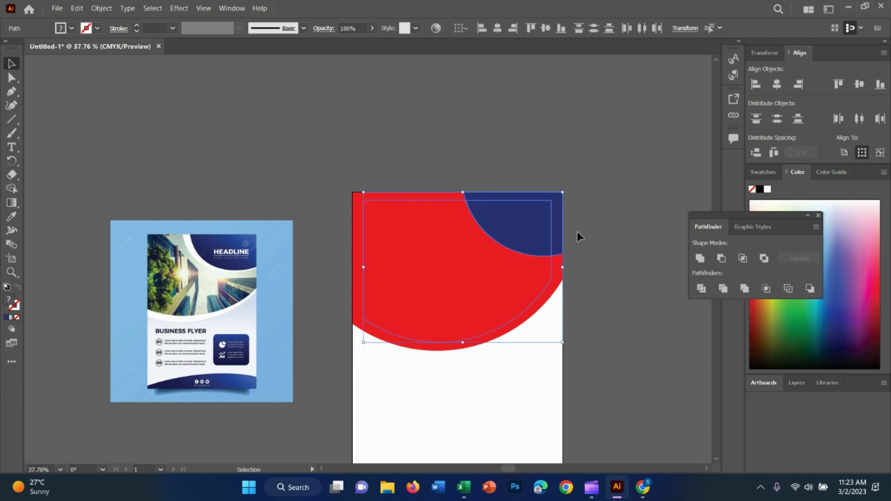
click(613, 213)
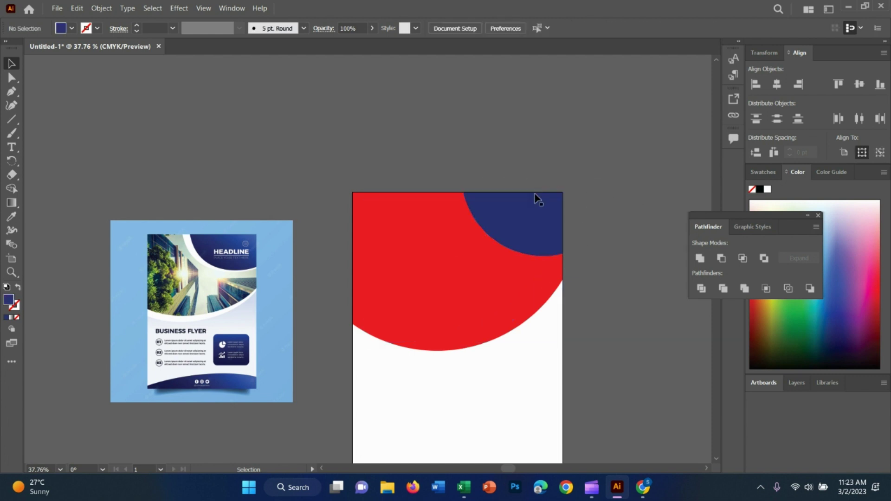
click(519, 229)
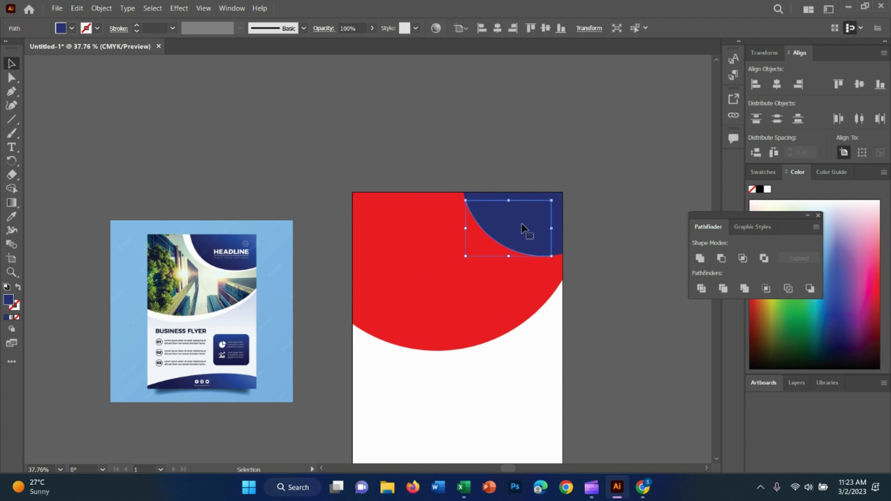
key(i)
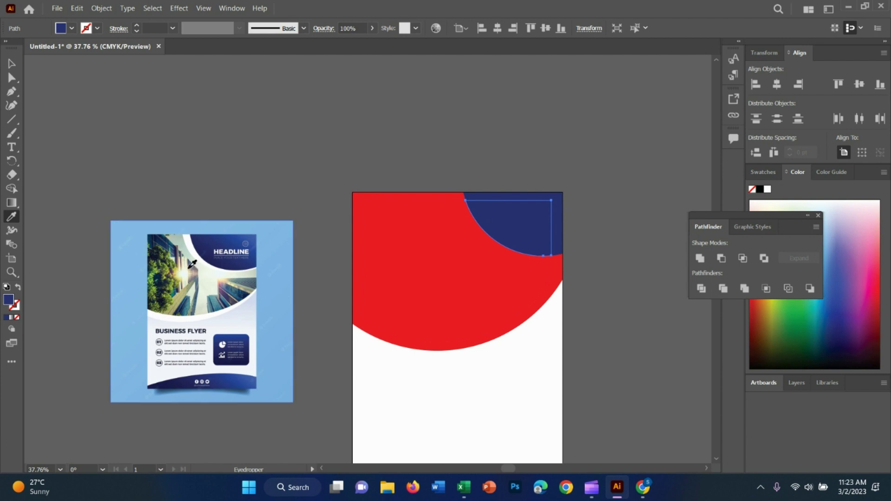
click(197, 273)
click(559, 195)
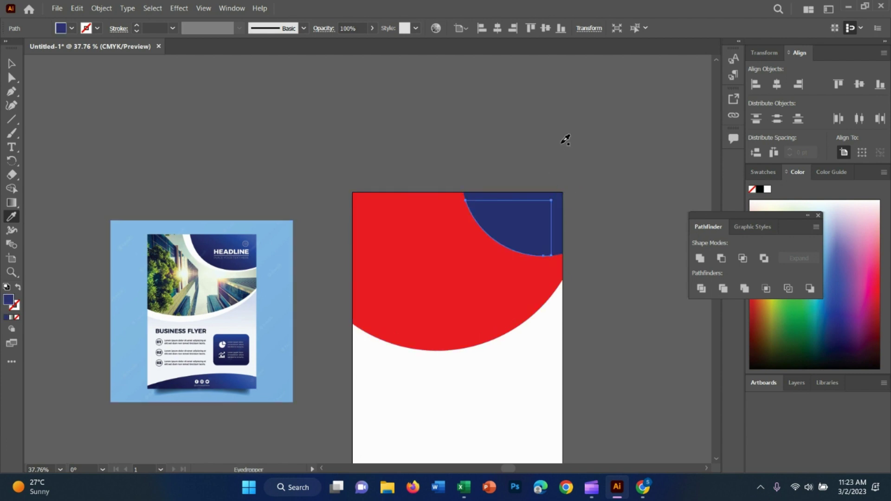
click(511, 176)
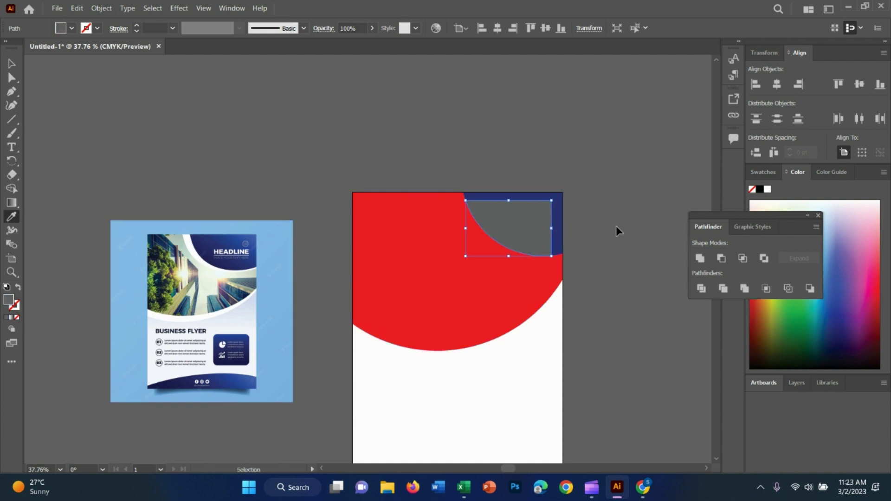
key(ctrl+z)
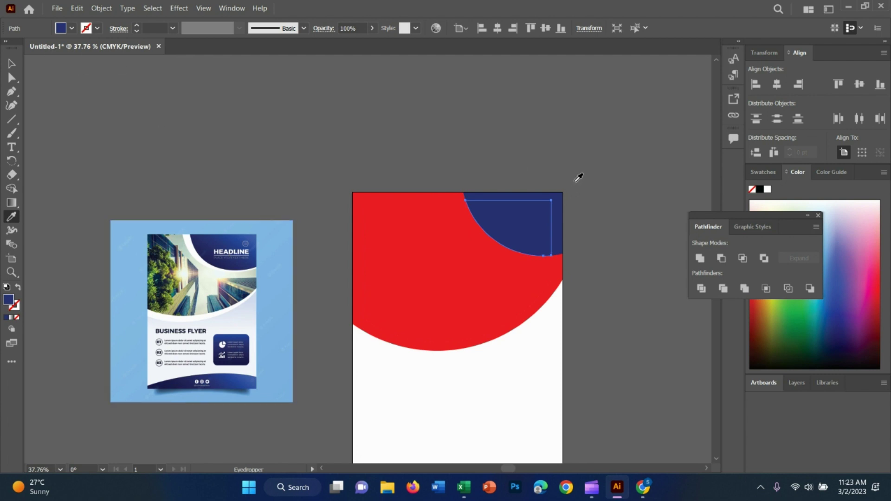
key(v)
click(590, 200)
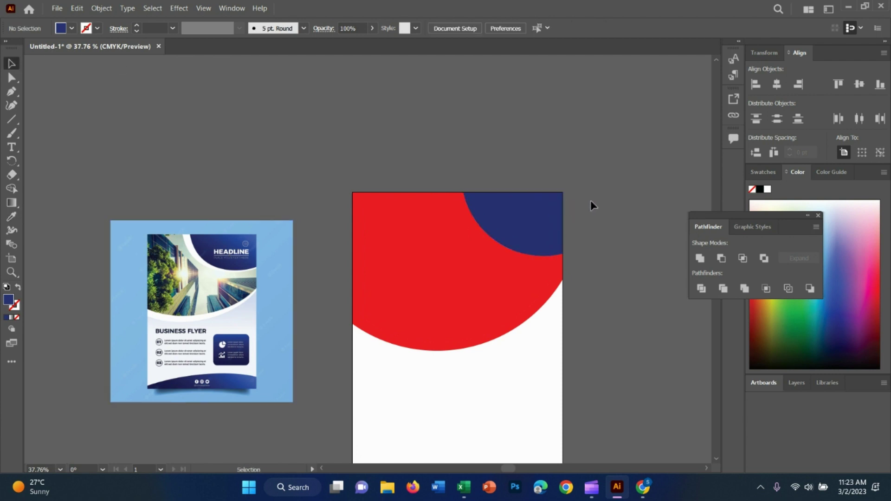
click(532, 221)
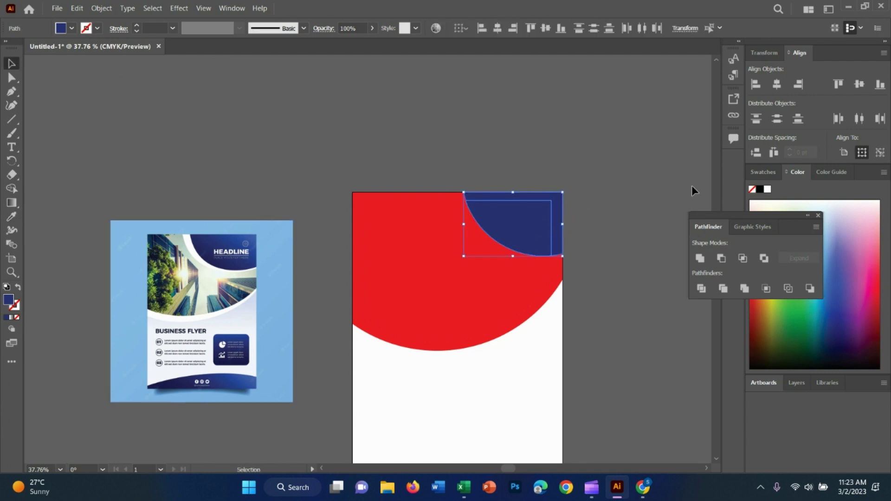
Group the navy corner pieces and snap the group into the artboard's top-right corner
right_click(512, 223)
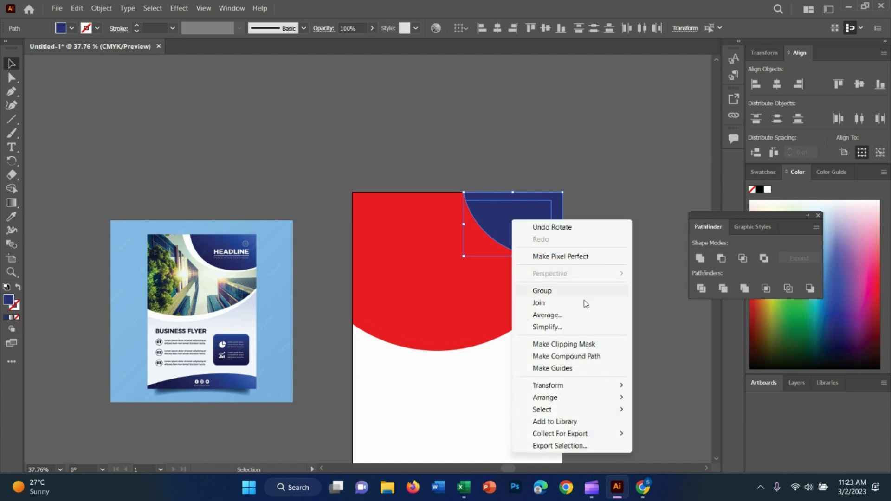
click(568, 292)
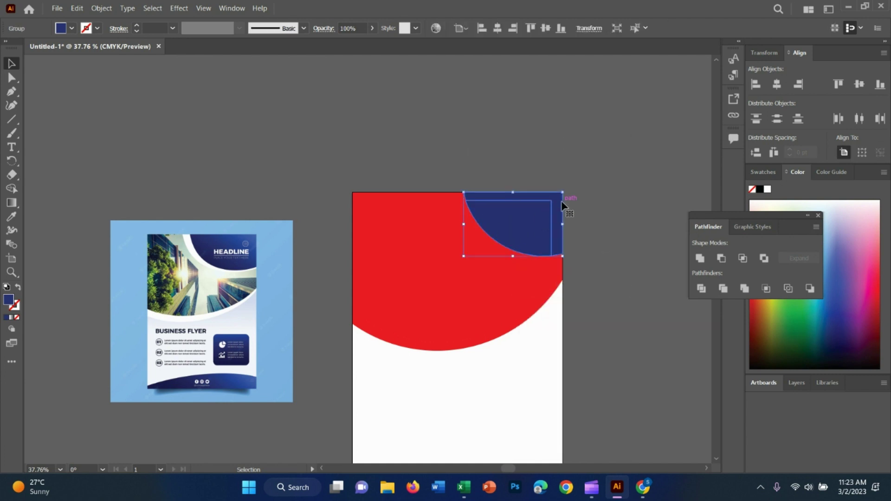
mouse_move(523, 208)
mouse_down()
mouse_move(540, 218)
mouse_move(533, 228)
mouse_up()
click(607, 312)
click(534, 229)
Draw a small navy rectangle on the pasteboard beside the artboard
right_click(12, 120)
click(65, 119)
drag(128, 100, 202, 127)
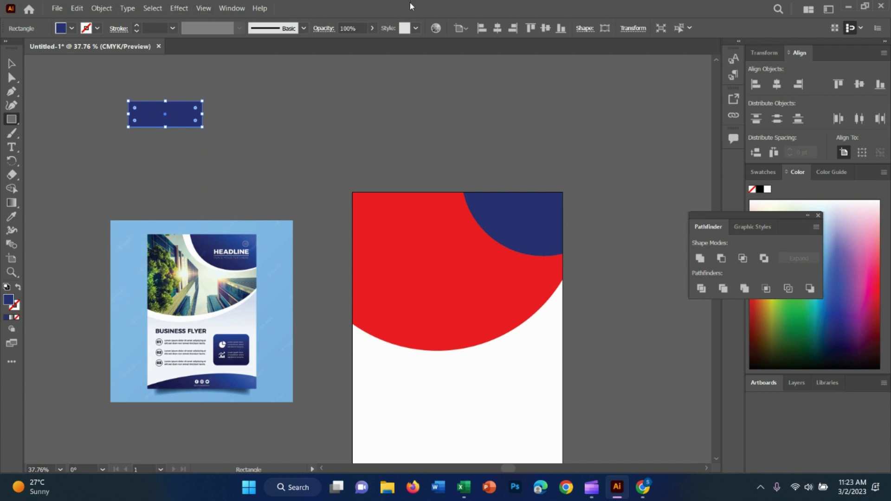
Open the Gradient panel and give the small rectangle a linear gradient fill
click(232, 8)
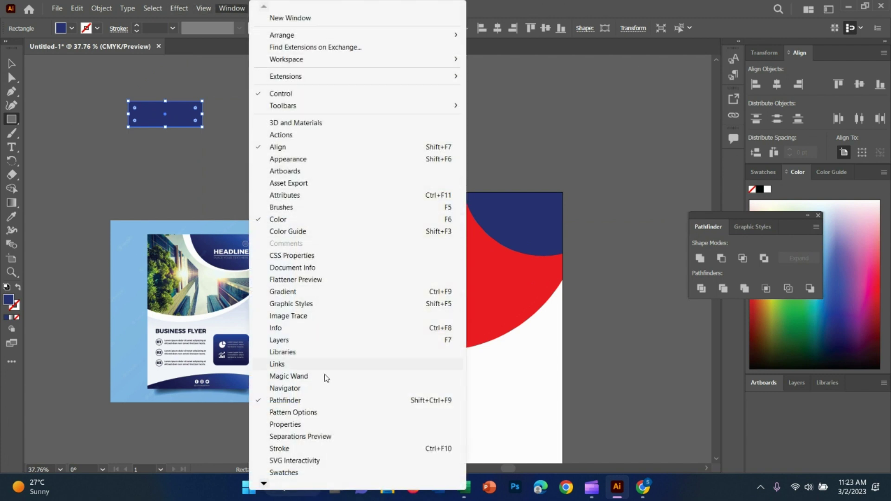
click(299, 291)
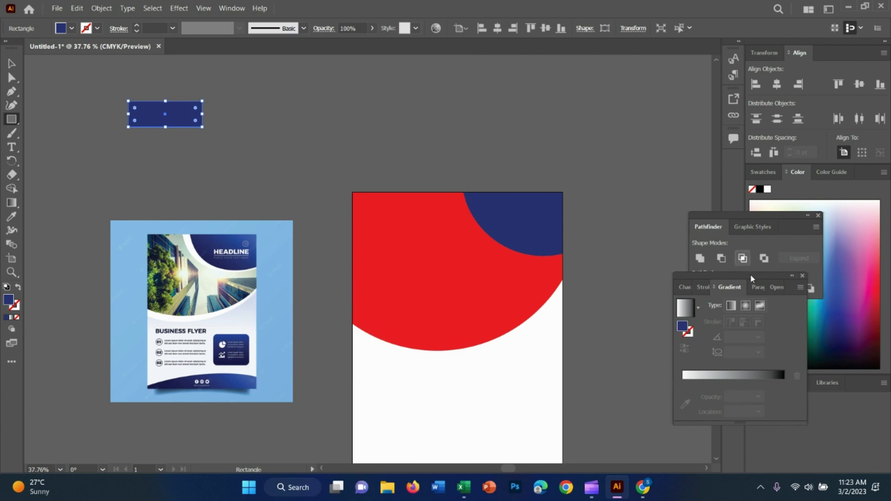
drag(757, 284, 818, 251)
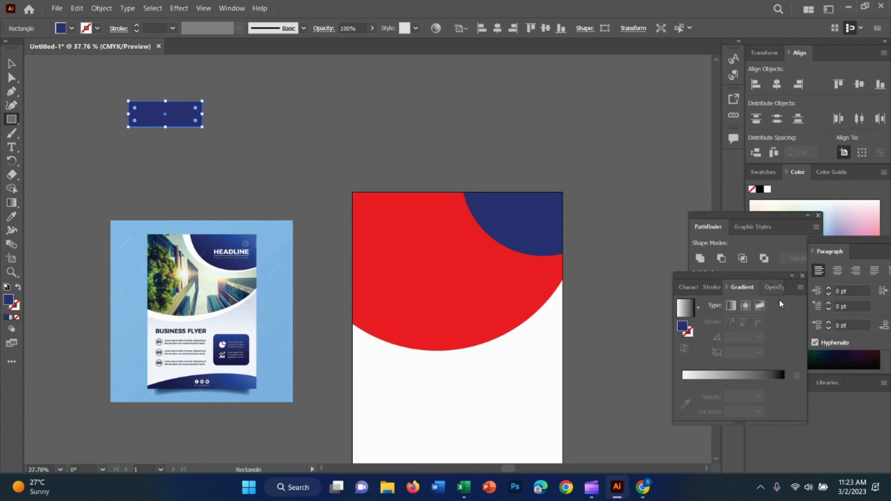
click(745, 305)
click(729, 306)
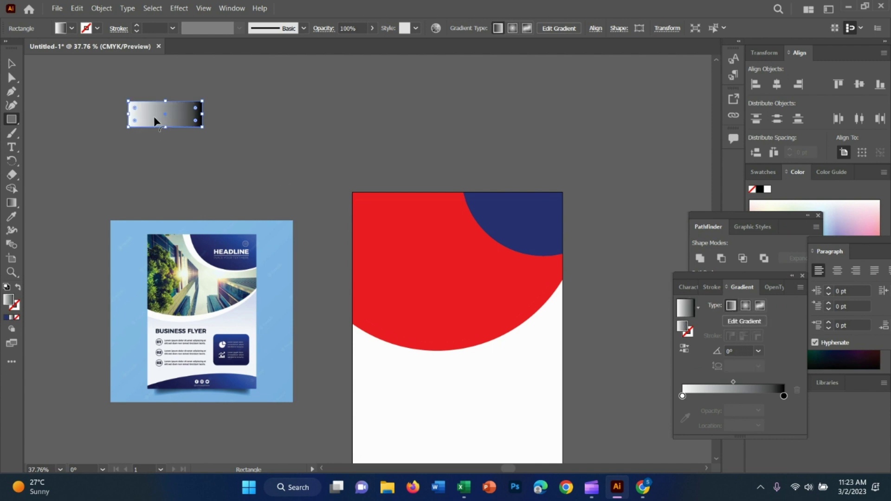
Sample the flyer's dark blue with the Eyedropper, then reapply the white-to-black linear gradient
key(i)
click(514, 211)
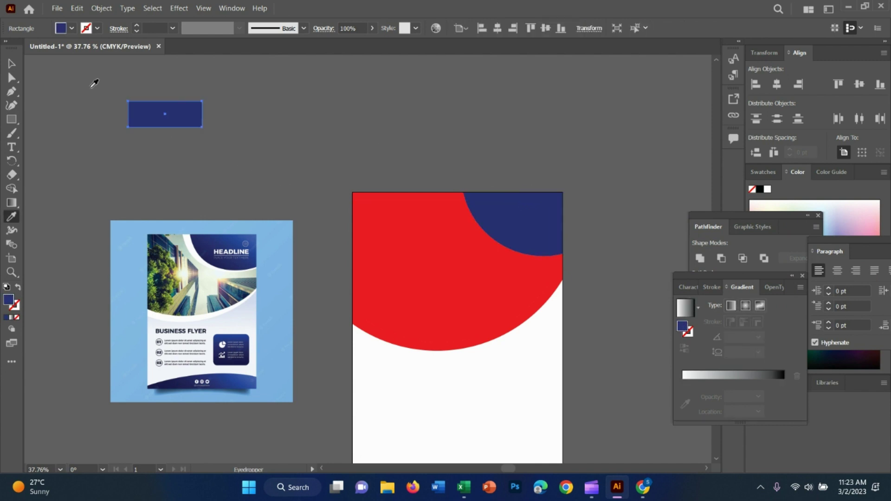
click(731, 305)
click(756, 321)
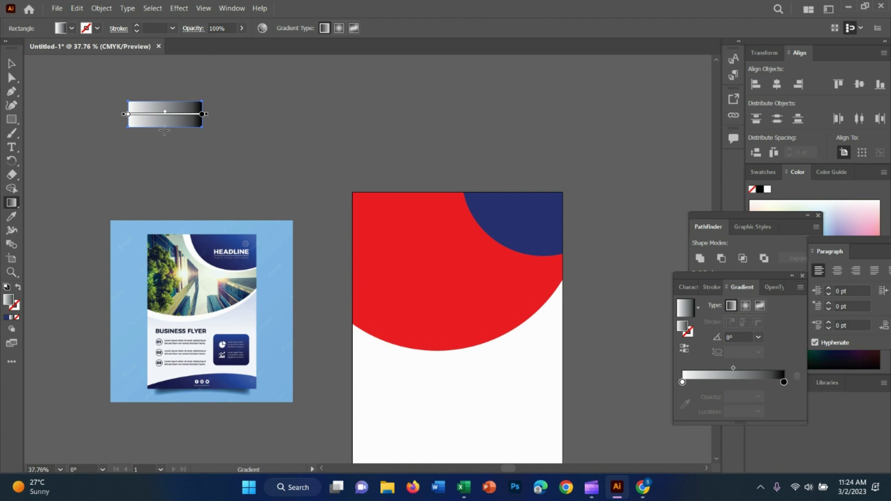
key(i)
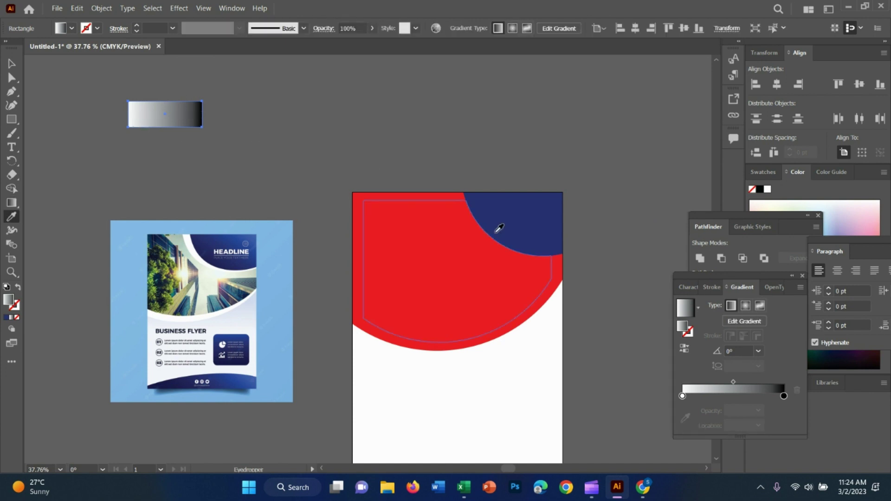
click(520, 223)
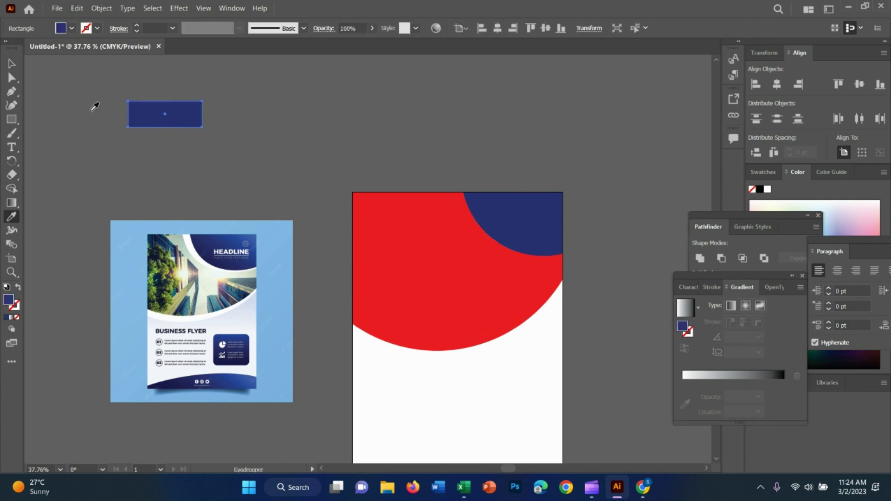
click(729, 306)
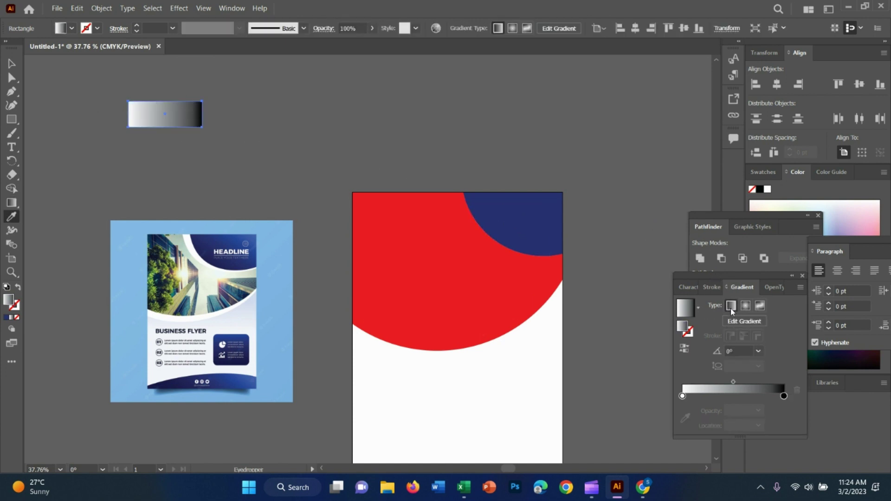
Pick a dark blue fill in the Color Picker, then reapply the linear gradient showing its stops
double_click(682, 331)
drag(427, 284, 426, 286)
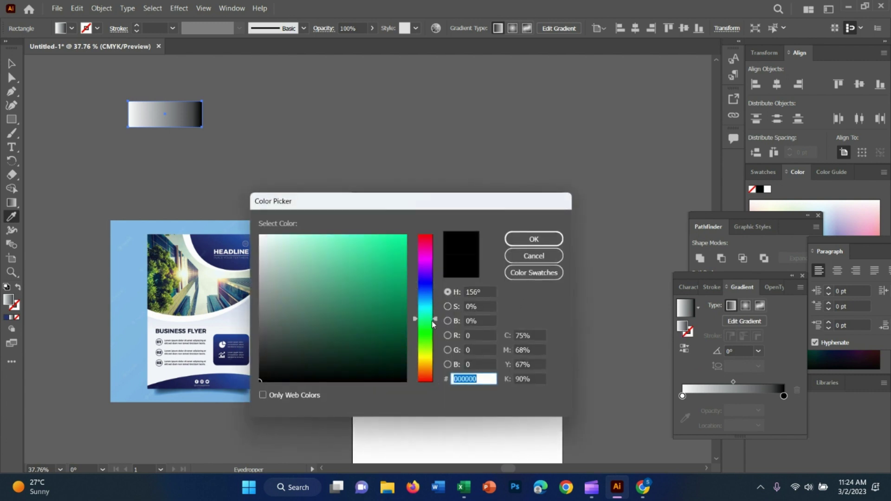
mouse_move(389, 259)
mouse_down()
mouse_move(350, 330)
mouse_move(372, 319)
mouse_up()
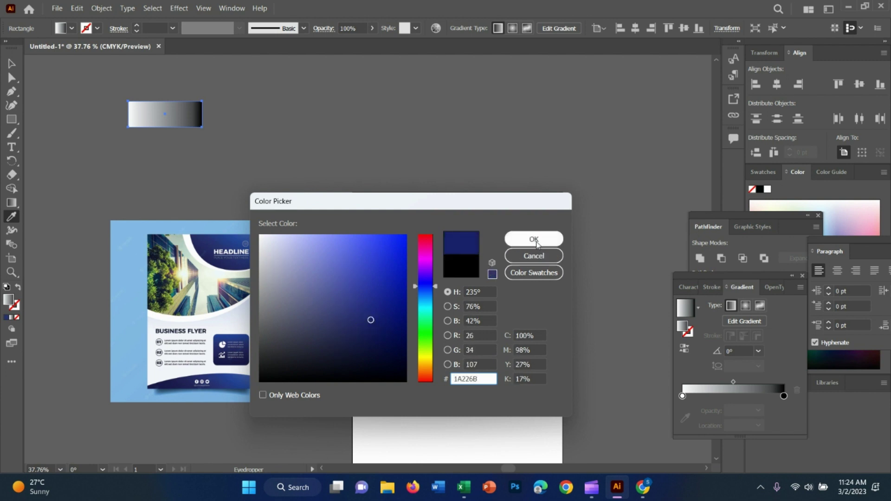
click(533, 239)
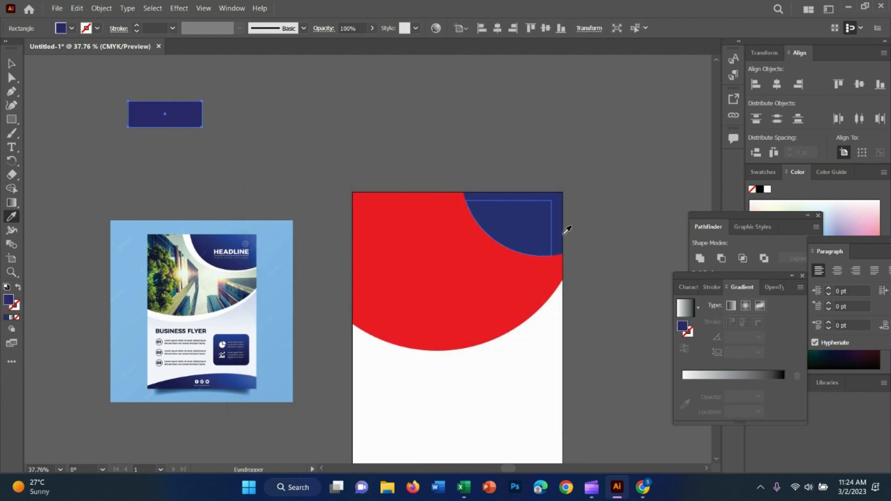
click(731, 305)
click(740, 323)
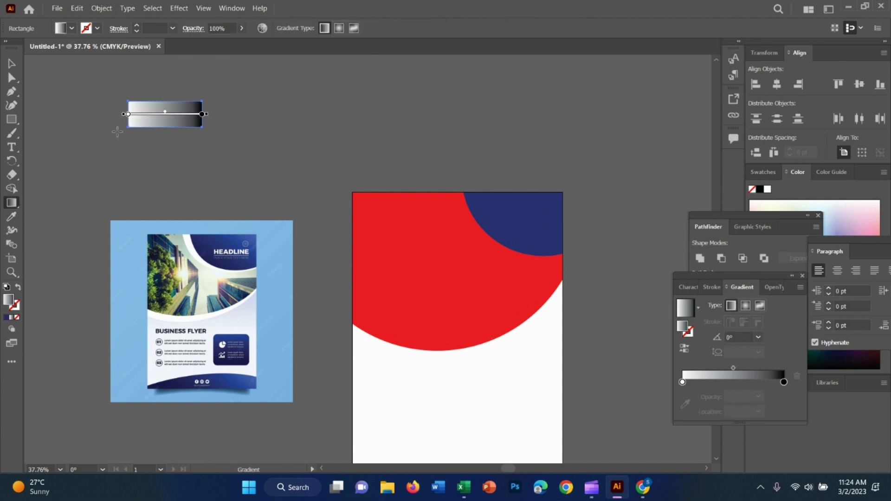
Move the white gradient stop to about 15% and browse the gradient presets
drag(128, 114, 140, 114)
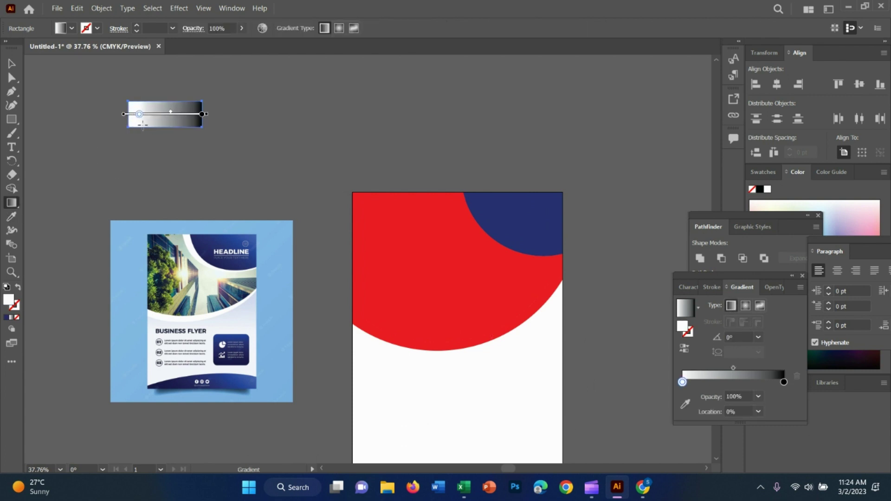
click(698, 307)
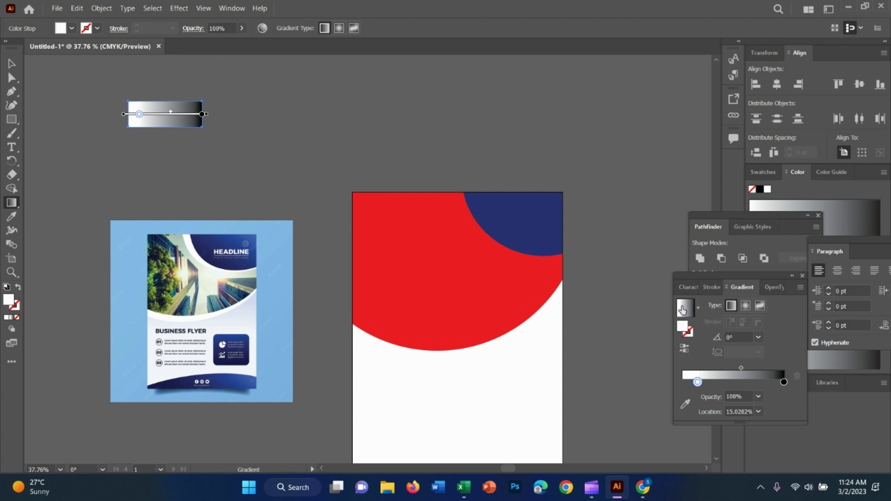
click(697, 307)
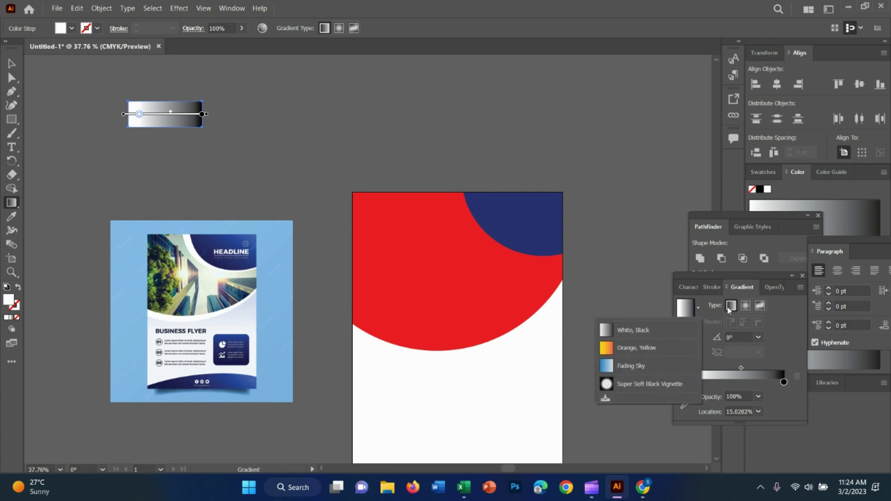
click(686, 312)
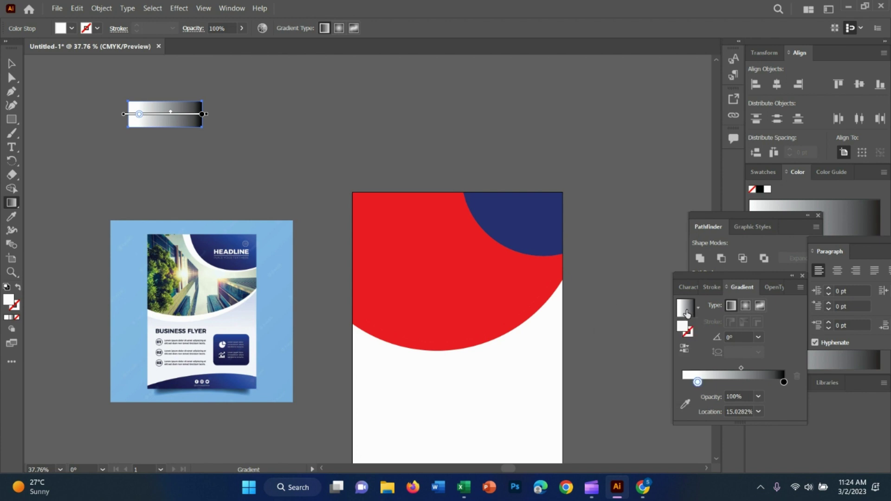
Recolour the first gradient stop dark navy and nudge it slightly right
double_click(687, 335)
click(424, 285)
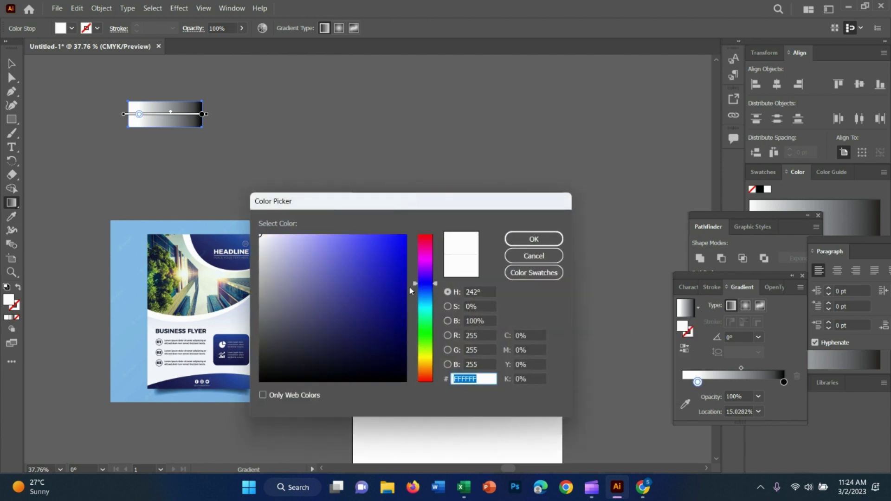
mouse_move(390, 288)
mouse_down()
mouse_move(392, 371)
mouse_move(393, 334)
mouse_up()
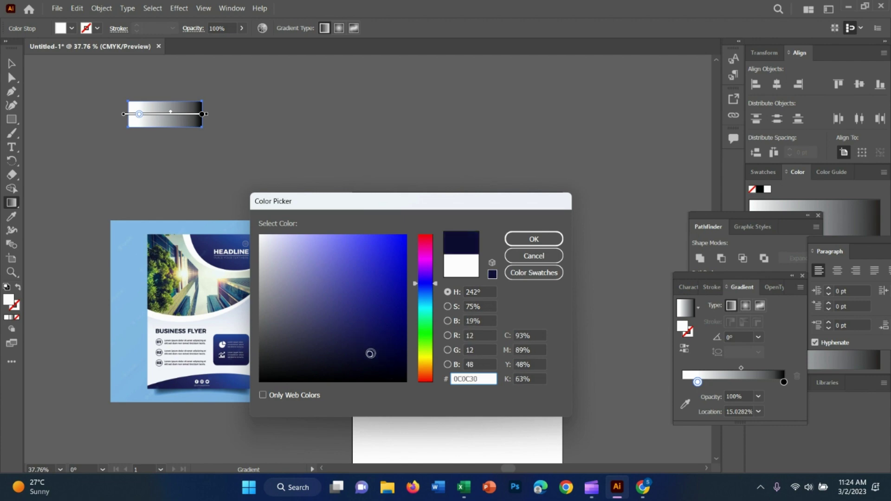
click(547, 239)
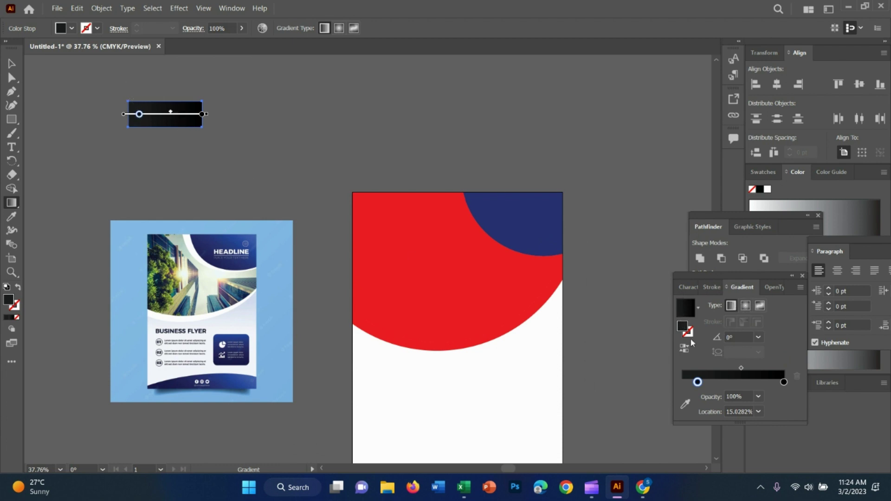
double_click(684, 328)
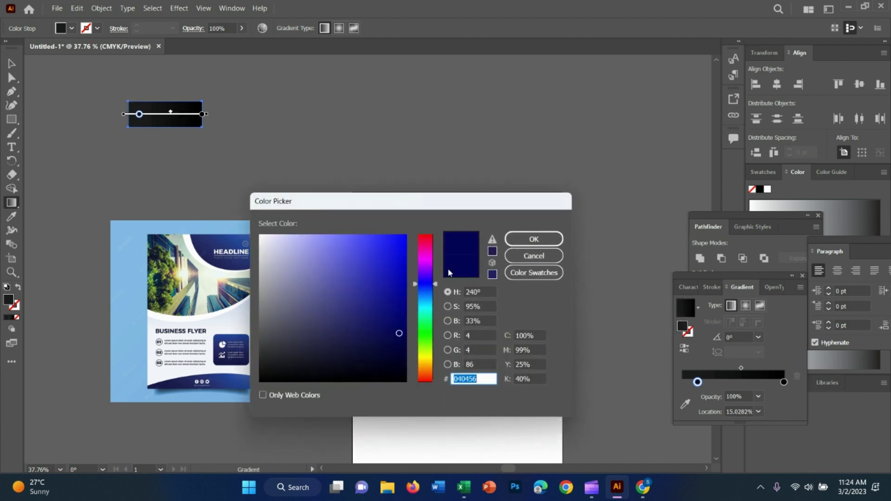
mouse_move(368, 299)
mouse_down()
mouse_move(401, 370)
mouse_move(372, 328)
mouse_move(307, 282)
mouse_up()
click(466, 258)
click(534, 255)
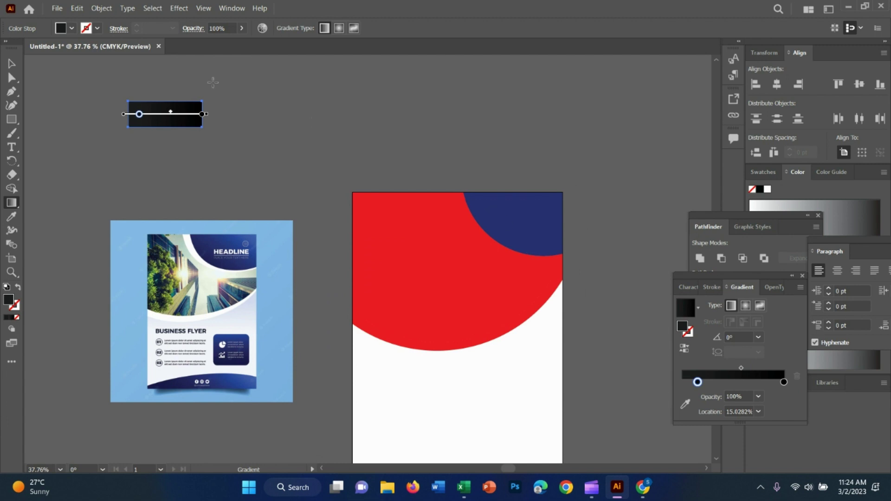
drag(141, 115, 144, 115)
Apply the Orange, Yellow gradient preset and recolour its first stop blue
click(698, 308)
click(646, 348)
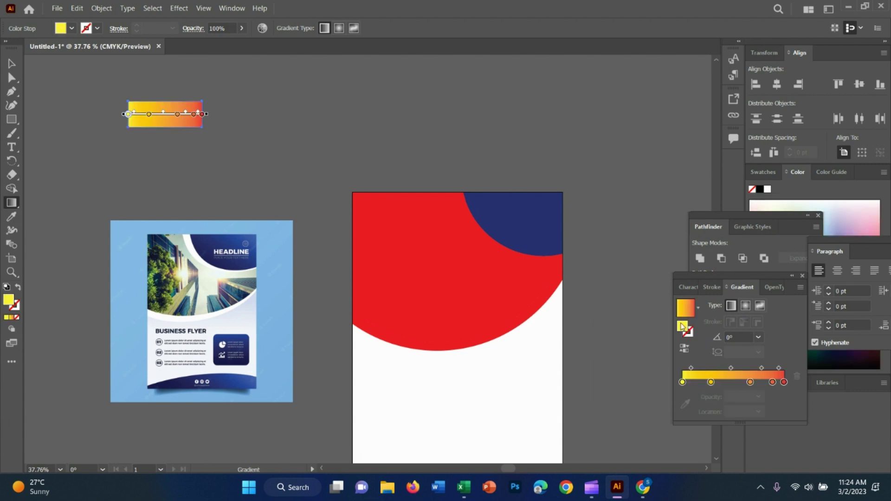
double_click(682, 325)
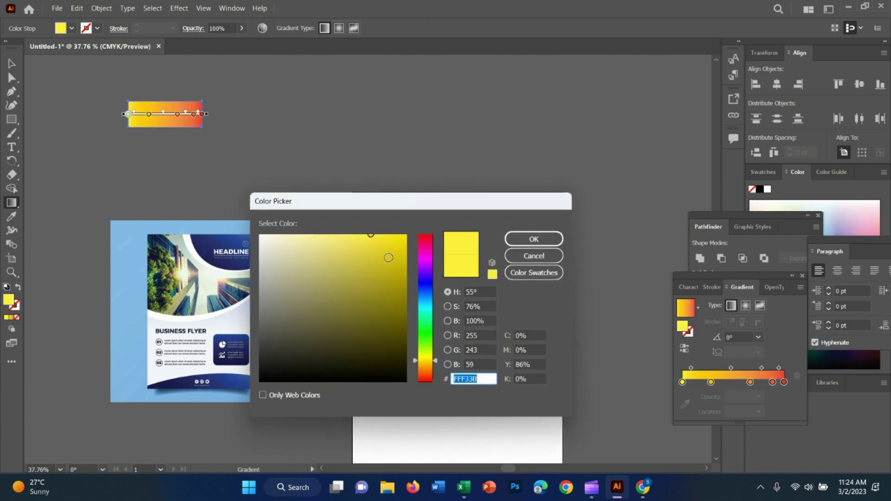
mouse_move(389, 258)
mouse_down()
mouse_move(363, 325)
mouse_move(381, 381)
mouse_up()
click(425, 284)
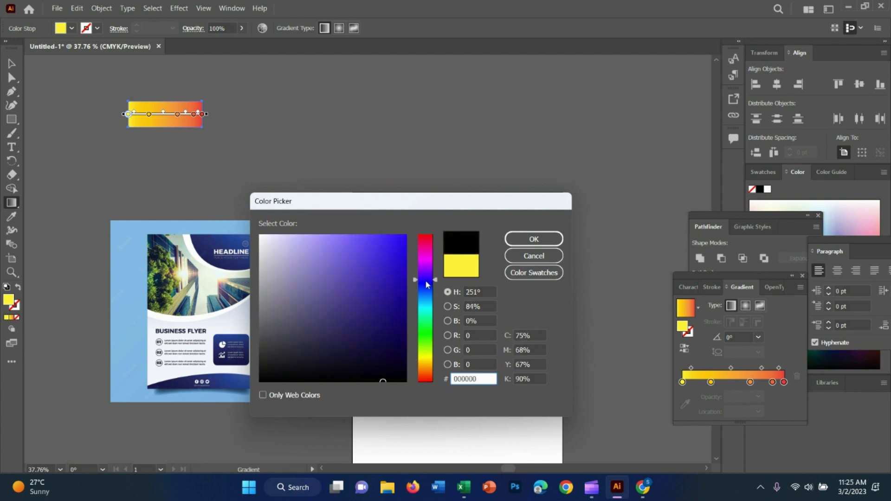
drag(396, 280, 392, 268)
click(534, 239)
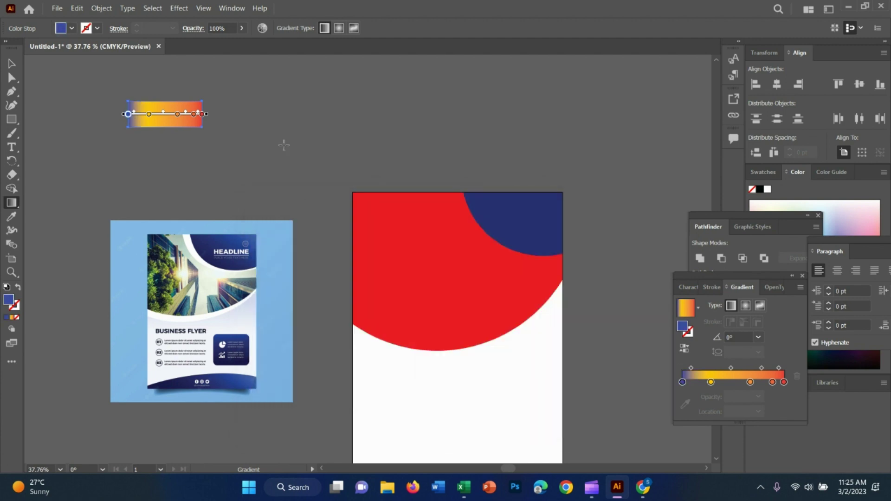
Slide the yellow stop to about 70% and turn the orange stop bright blue, moved further right
click(148, 114)
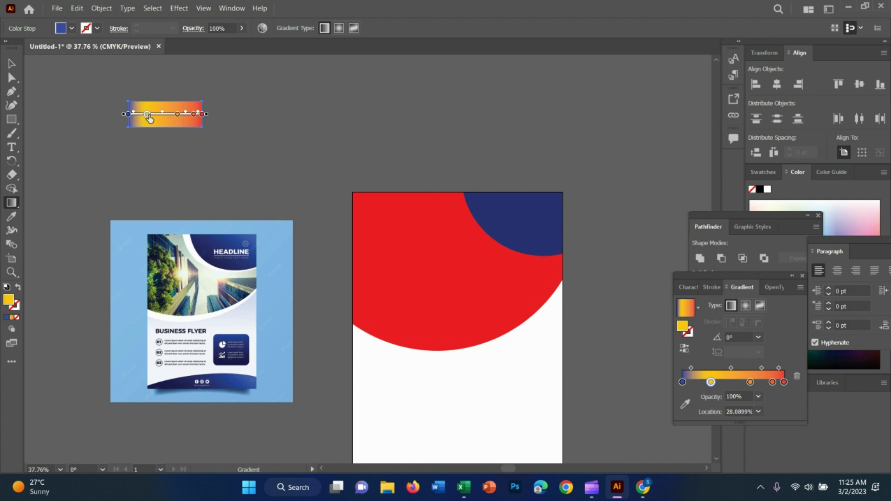
mouse_move(193, 116)
mouse_down()
mouse_move(180, 115)
mouse_move(190, 114)
mouse_up()
click(179, 115)
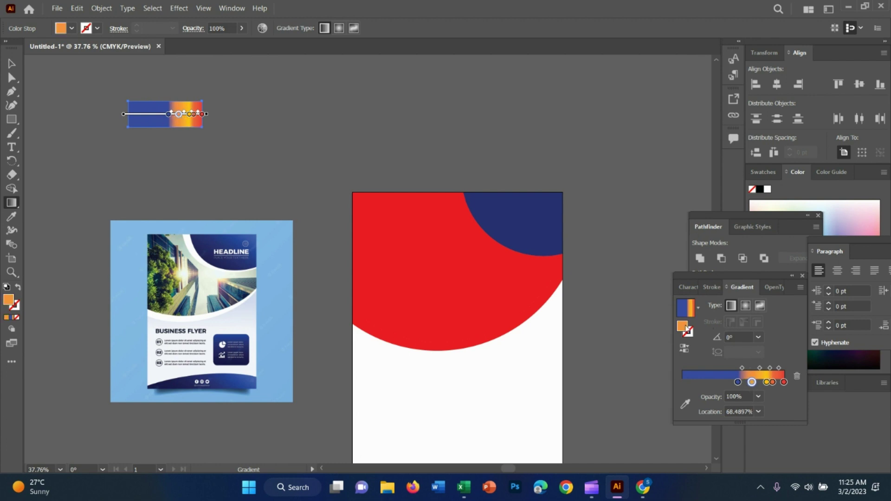
double_click(681, 328)
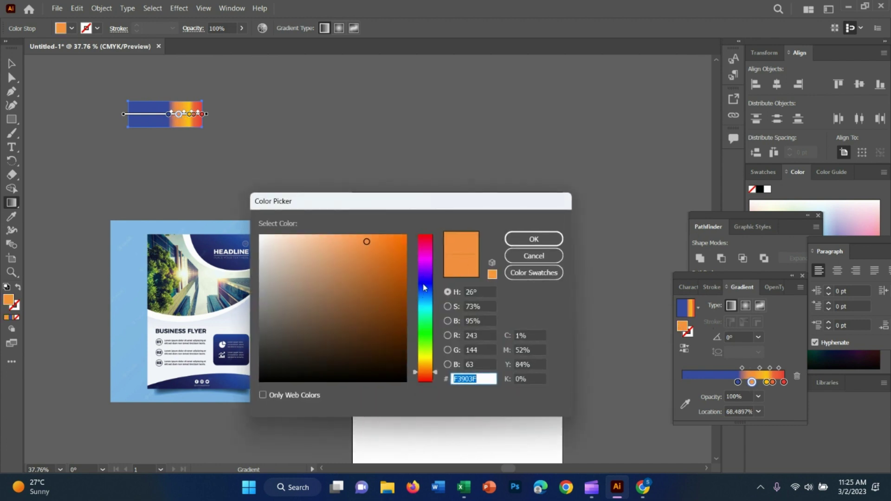
drag(423, 287, 423, 282)
click(394, 246)
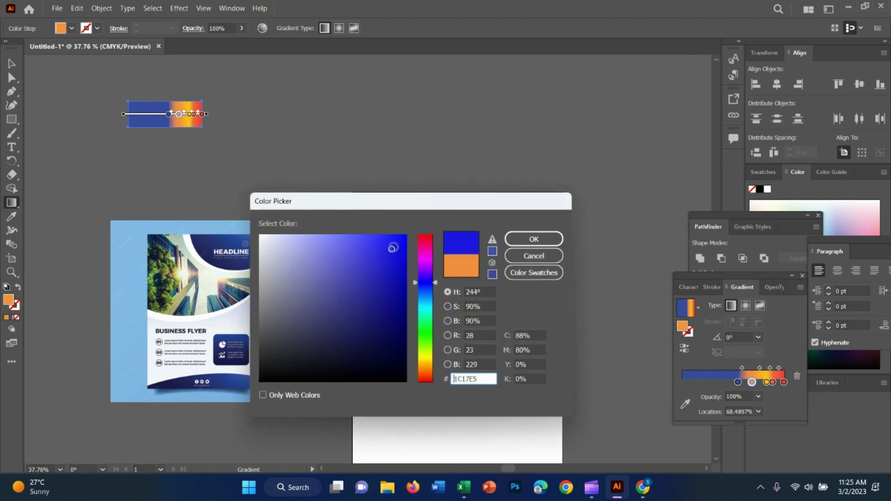
click(556, 240)
drag(177, 118, 199, 114)
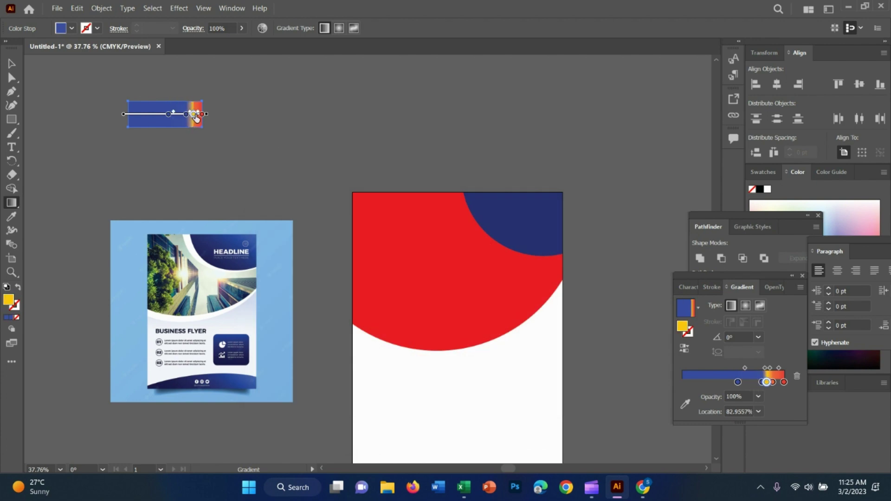
Recolour the remaining yellow gradient stop blue
double_click(687, 330)
click(430, 287)
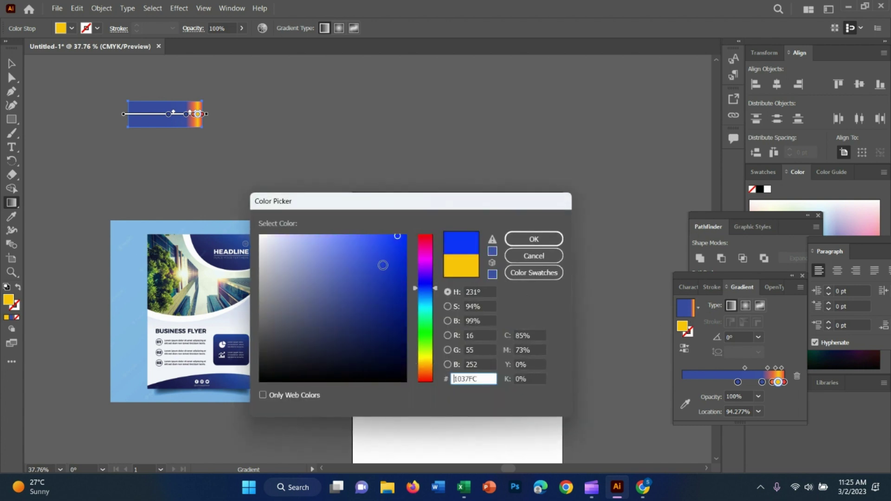
click(359, 253)
drag(358, 253, 377, 248)
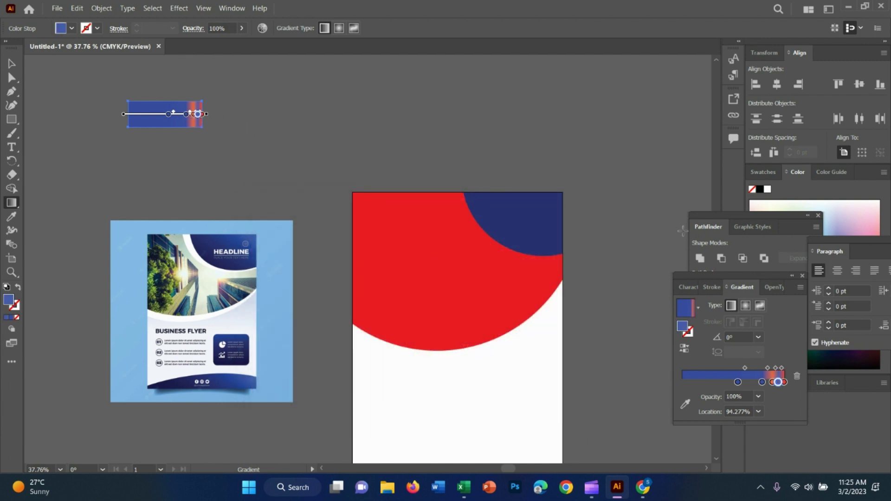
Add a dark blue stop near the red end and drag off an extra stop
click(771, 385)
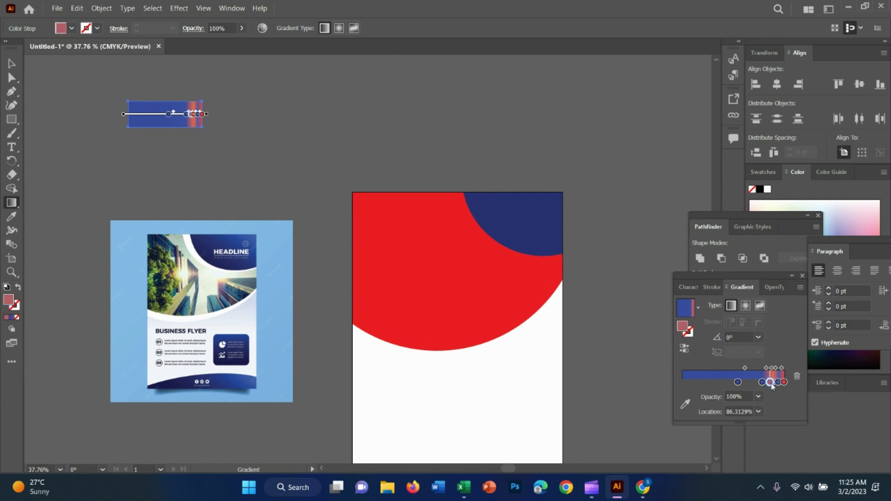
drag(771, 385, 771, 384)
double_click(683, 326)
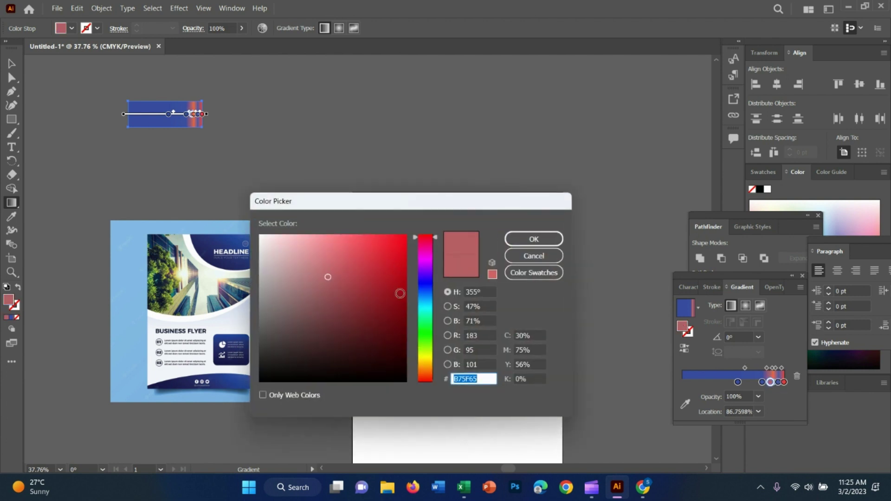
text(6161B5)
text(2916DB)
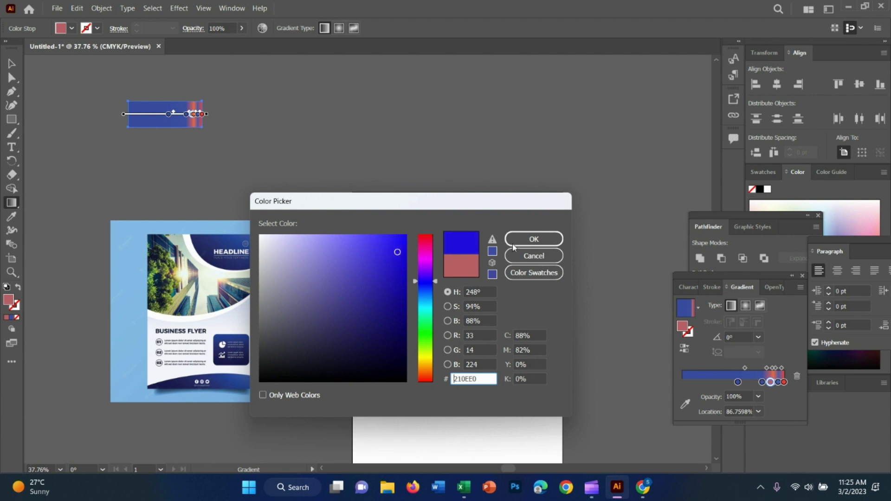
click(534, 239)
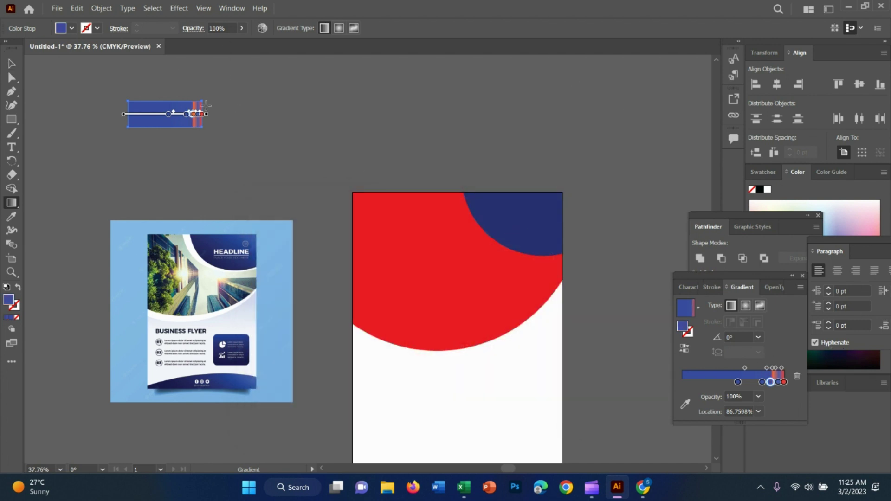
drag(198, 116, 245, 131)
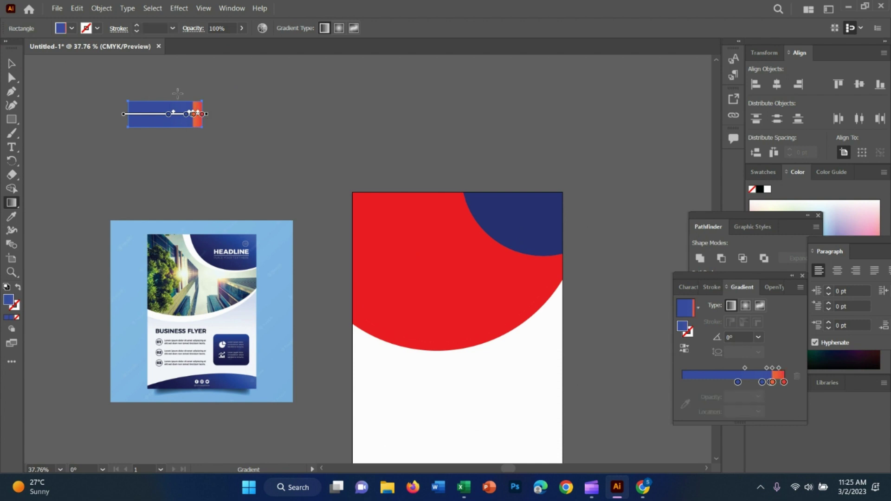
Copy the sample rectangle's gradient onto the top-right blue quarter-circle with the Eyedropper
click(11, 64)
click(243, 116)
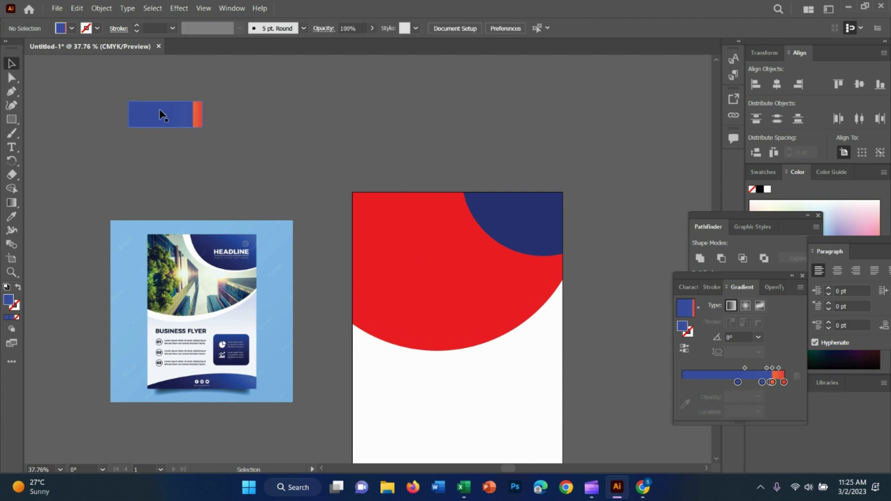
click(162, 115)
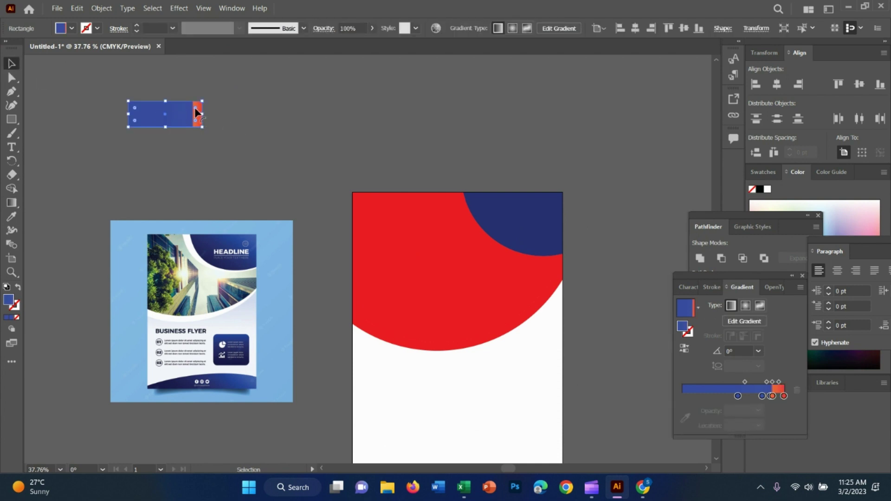
click(521, 223)
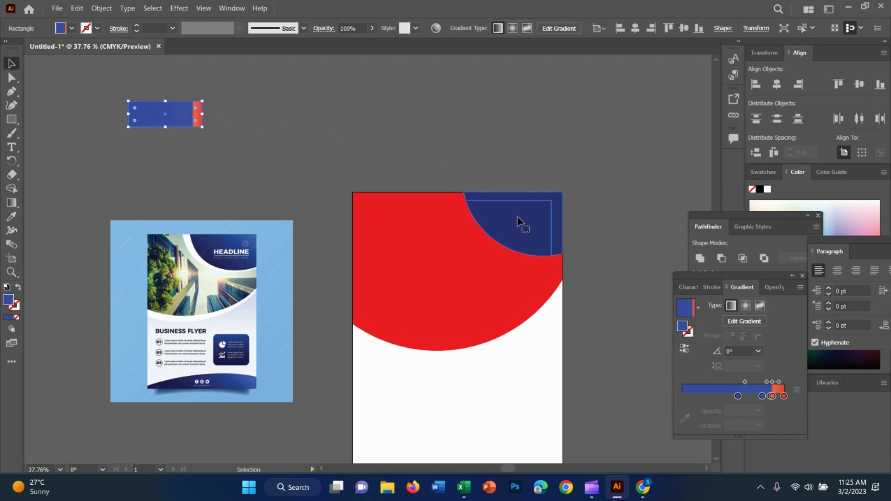
key(i)
click(197, 116)
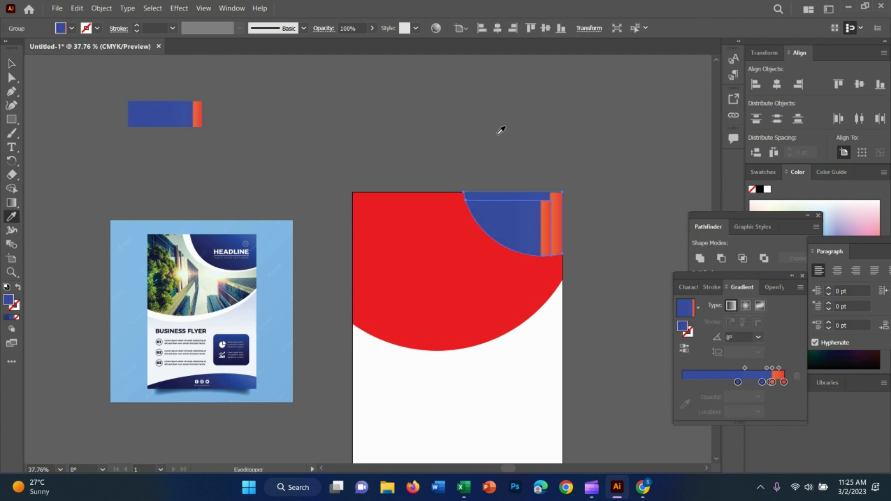
key(slash)
Reselect the quarter-circle, reapply the rectangle's gradient via Eyedropper, and deselect it
click(8, 66)
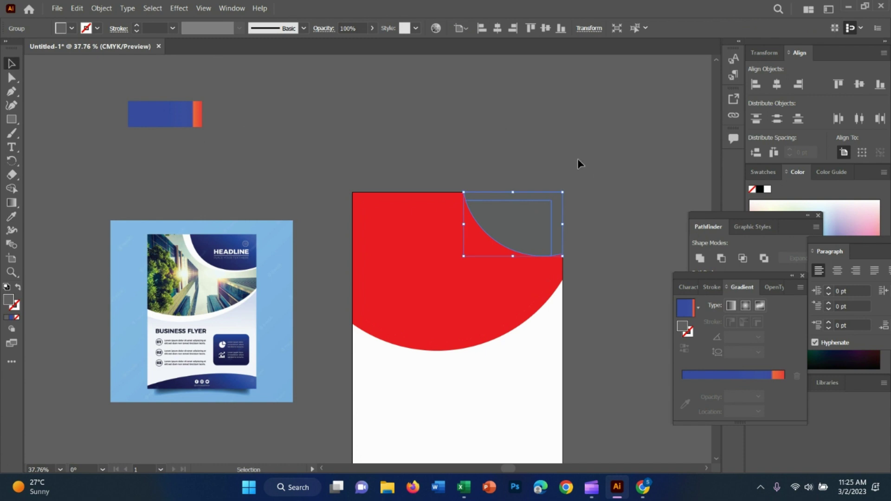
click(566, 138)
click(525, 230)
key(i)
click(162, 112)
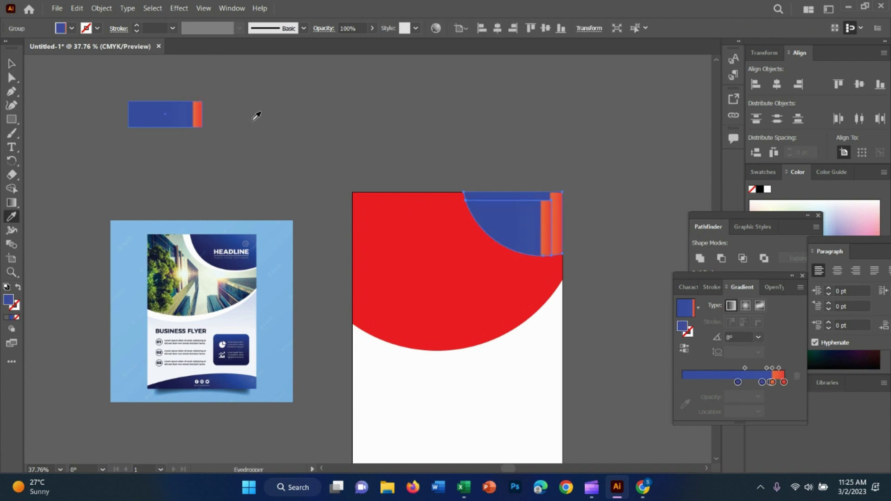
key(v)
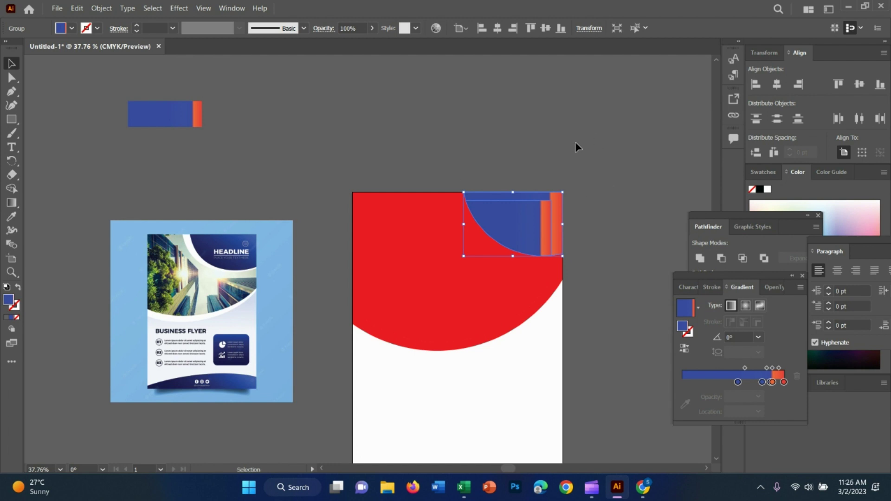
click(574, 142)
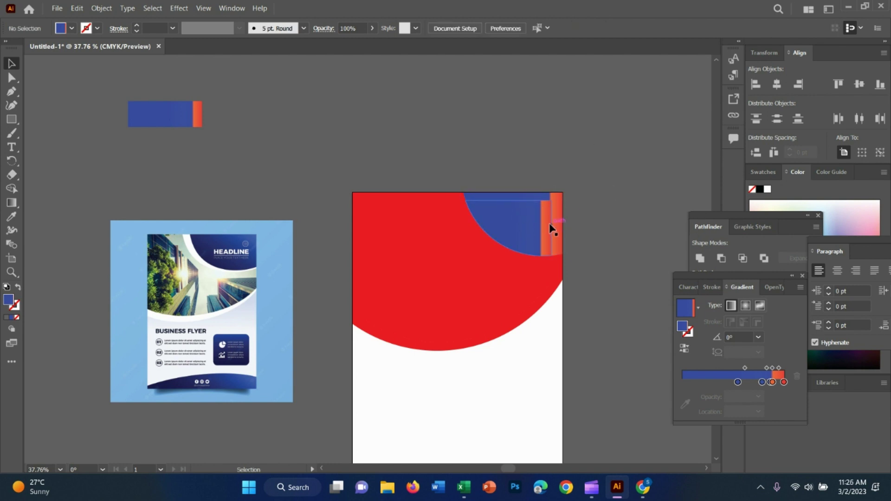
Shift the sample gradient's stops and recolour the orange stop to blue 2715D1
click(199, 116)
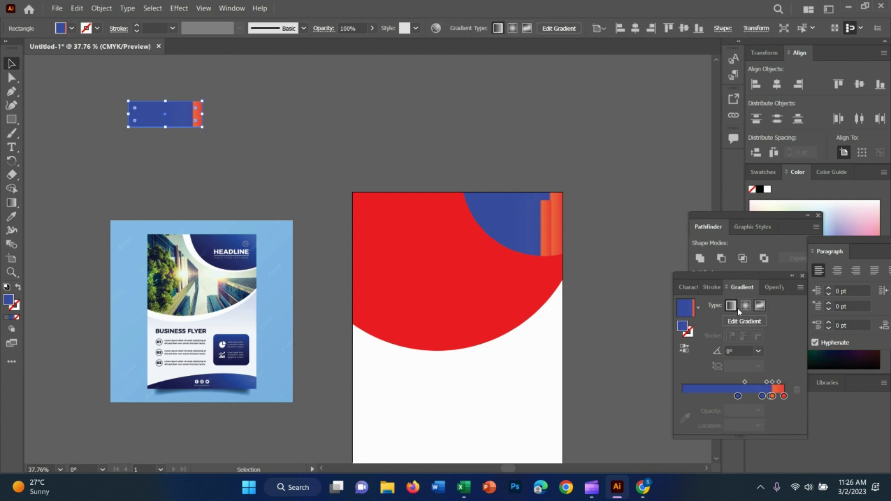
click(741, 321)
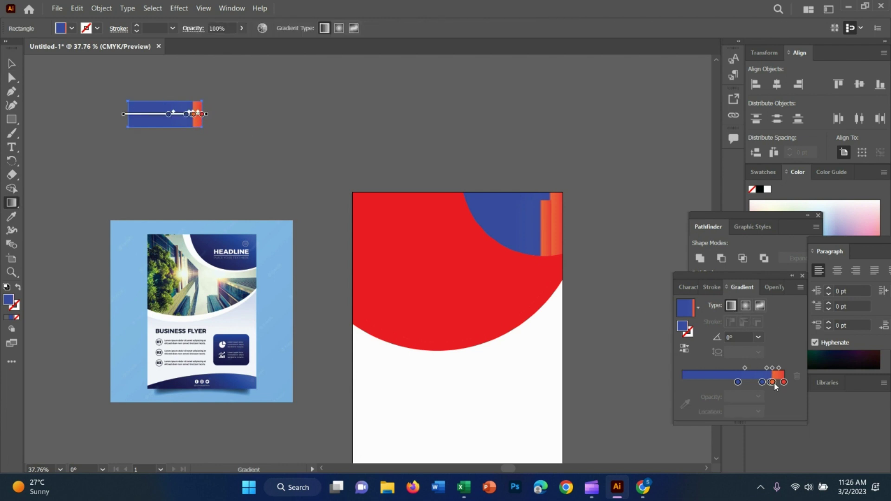
drag(772, 382, 727, 385)
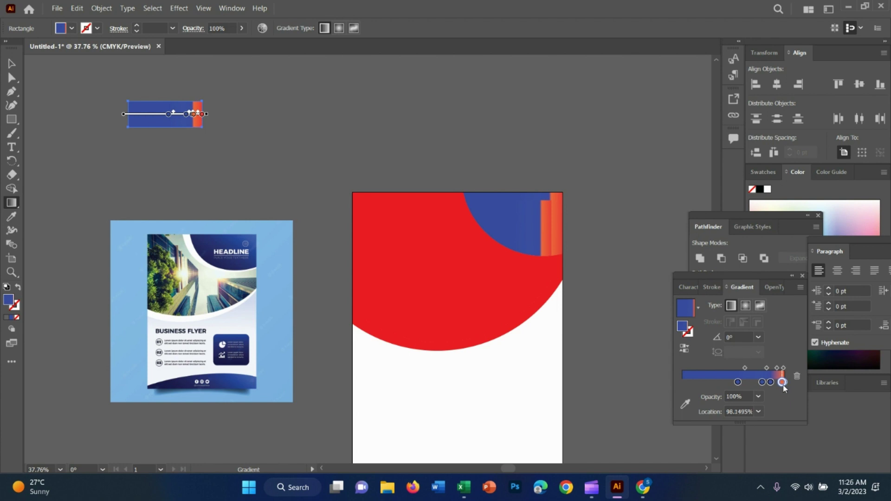
drag(783, 388, 780, 387)
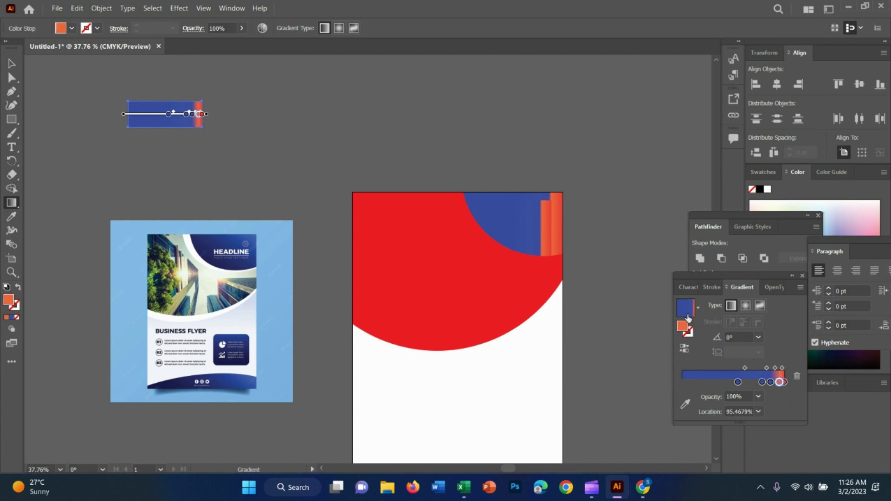
double_click(681, 329)
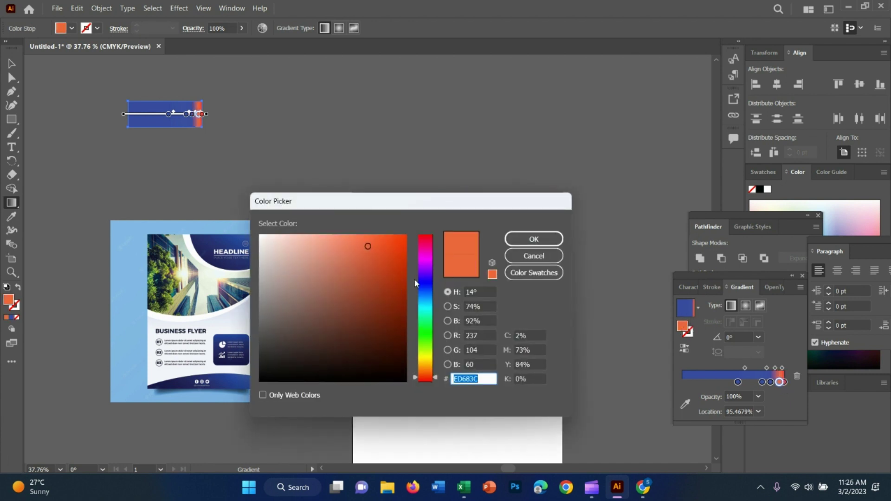
drag(416, 283, 425, 281)
click(392, 261)
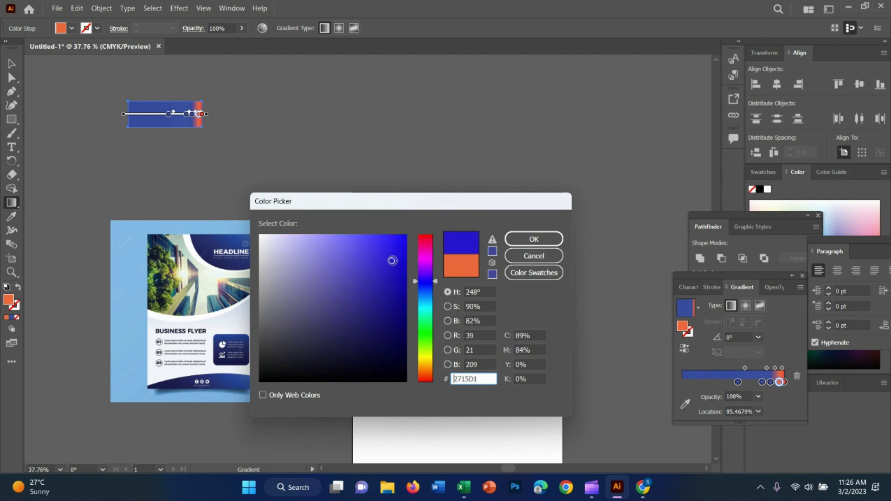
click(519, 240)
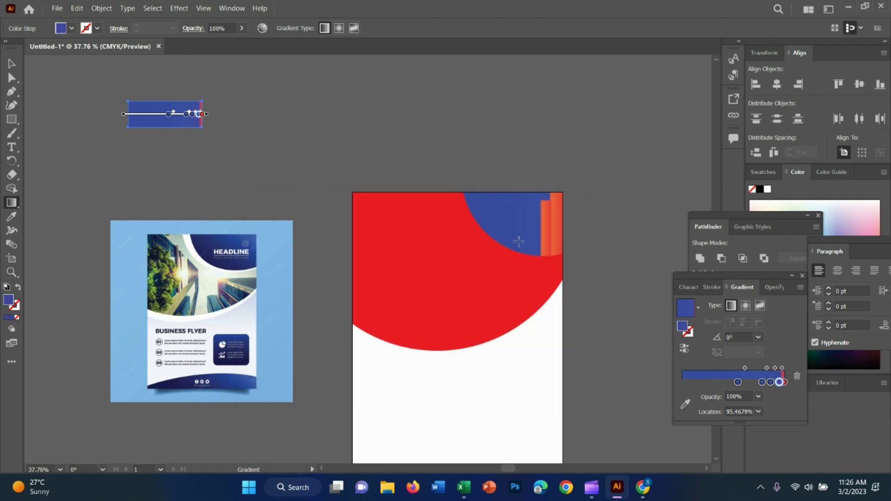
Turn the last red stop blue, give another stop a deeper blue, and place it near 78%
double_click(783, 383)
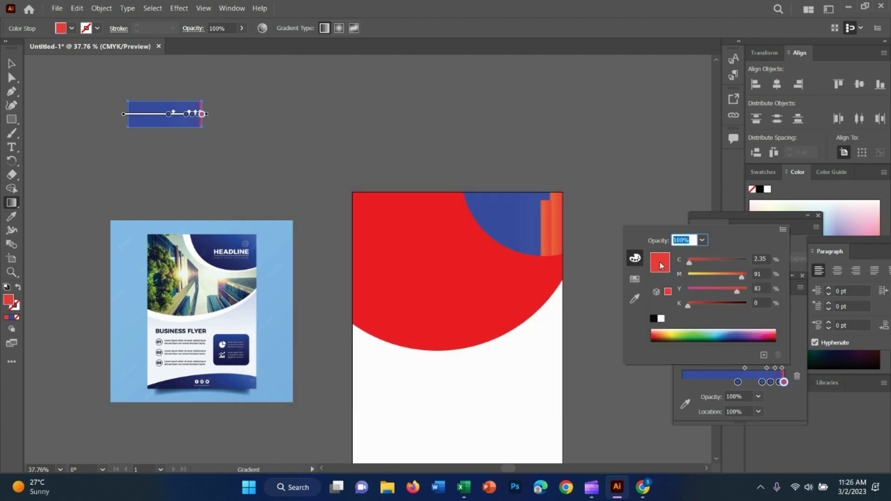
drag(735, 330, 726, 332)
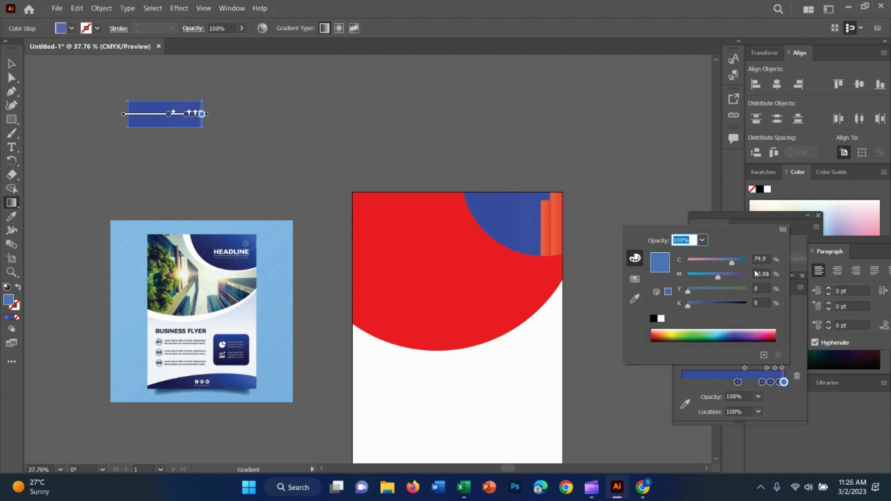
click(799, 259)
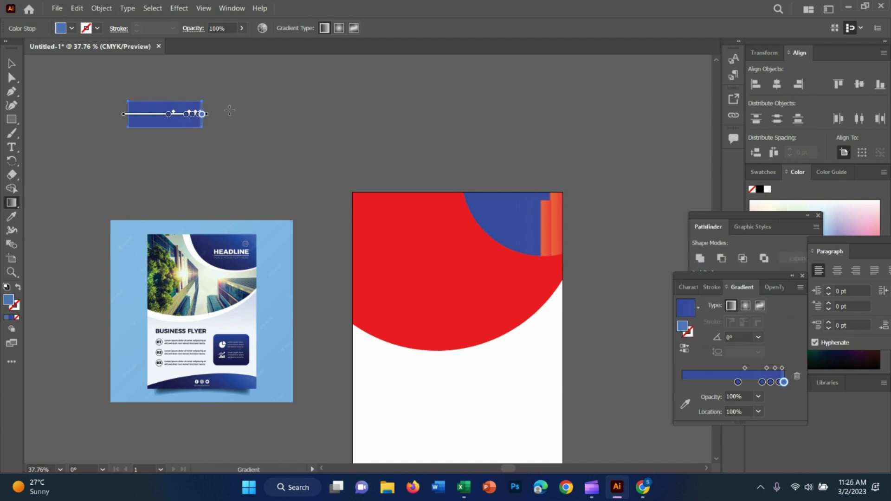
drag(202, 120, 188, 127)
drag(188, 126, 199, 118)
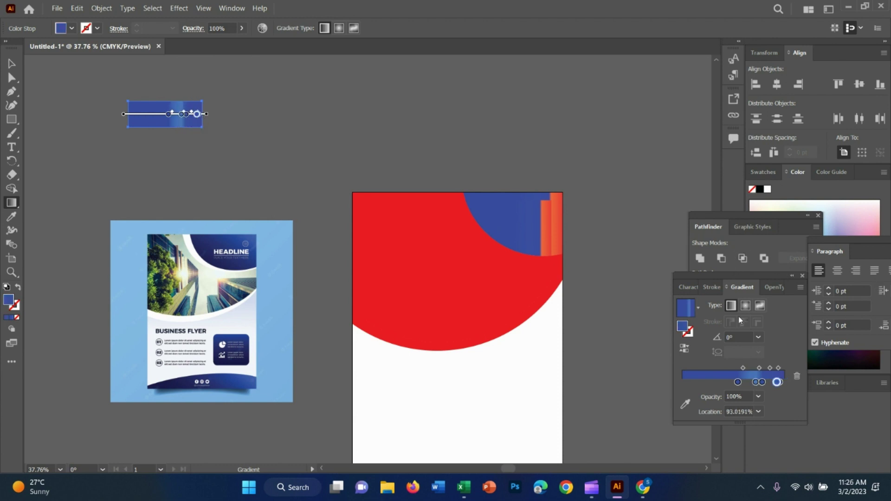
double_click(686, 329)
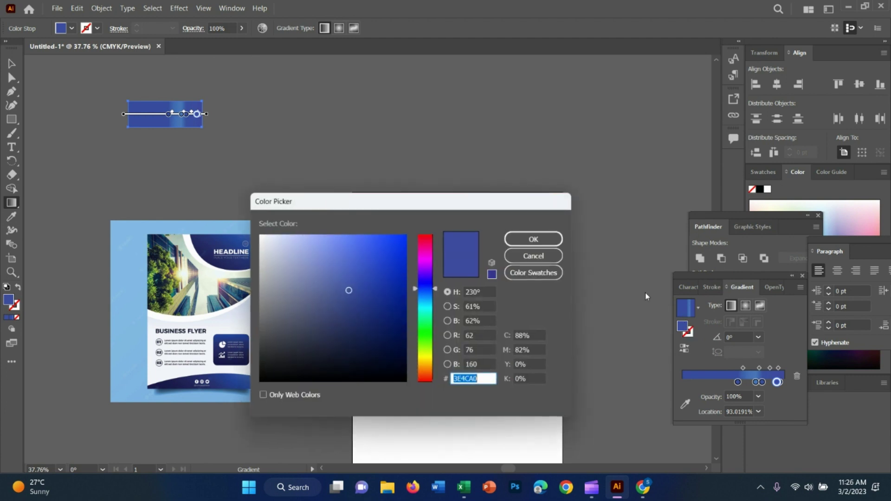
mouse_move(378, 278)
mouse_down()
mouse_move(381, 289)
mouse_move(361, 284)
mouse_move(391, 274)
mouse_up()
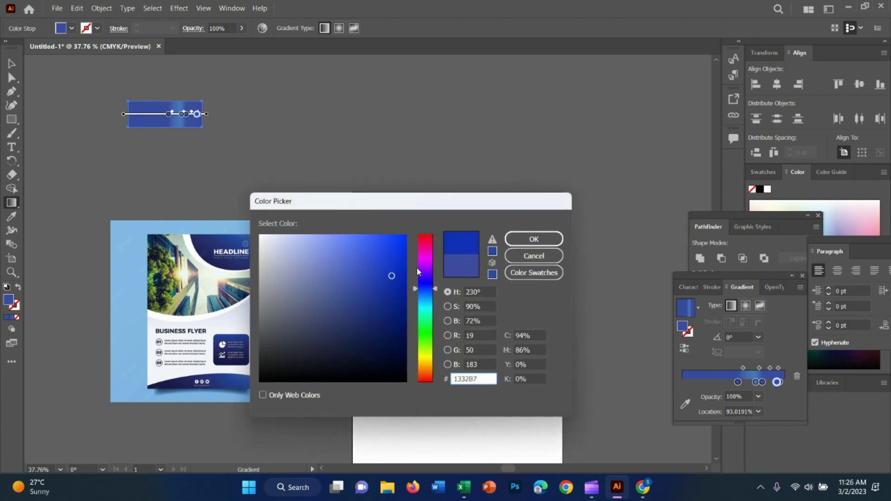
click(533, 239)
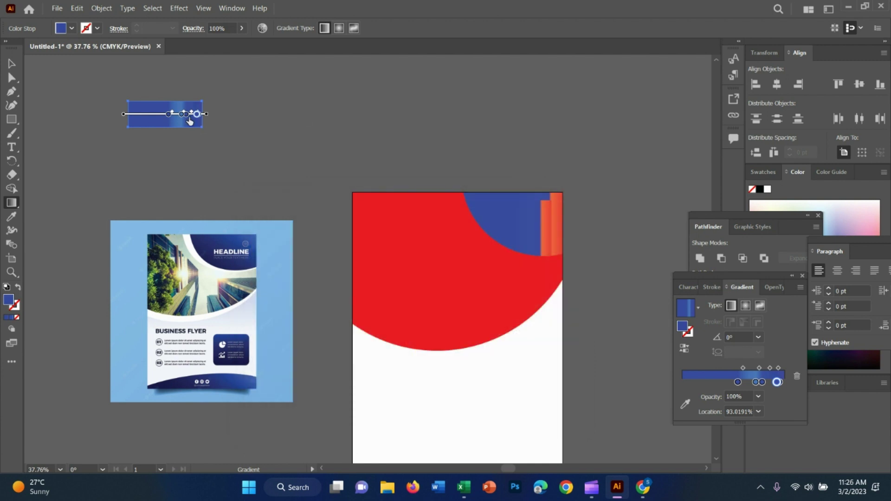
drag(188, 118, 203, 121)
Apply the rectangle's all-blue gradient to the top-right corner group with the Eyedropper
click(10, 68)
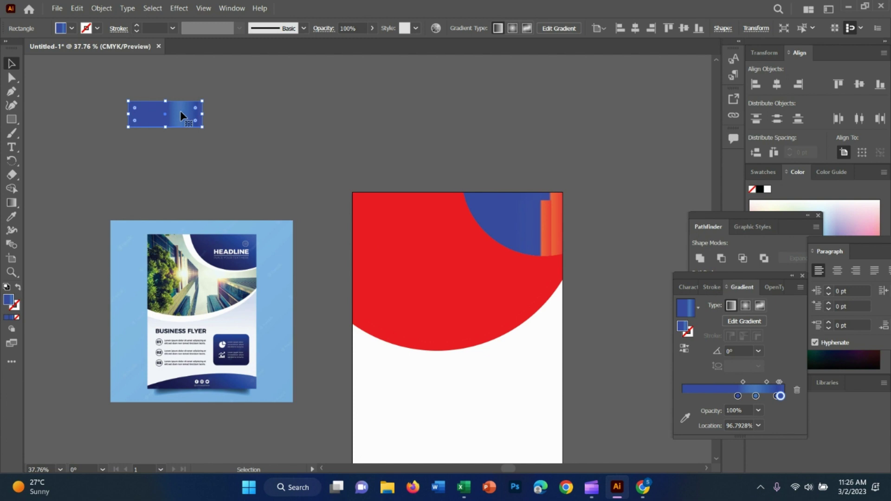
click(521, 215)
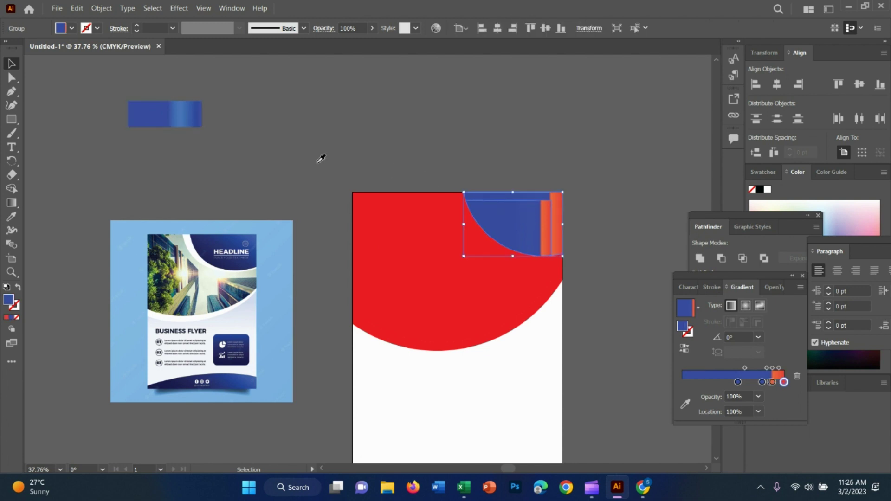
key(i)
click(181, 111)
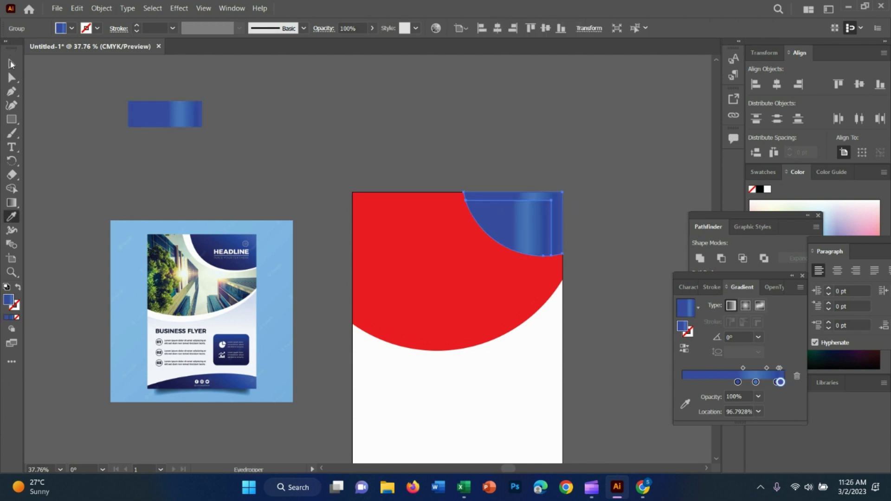
click(11, 64)
click(534, 113)
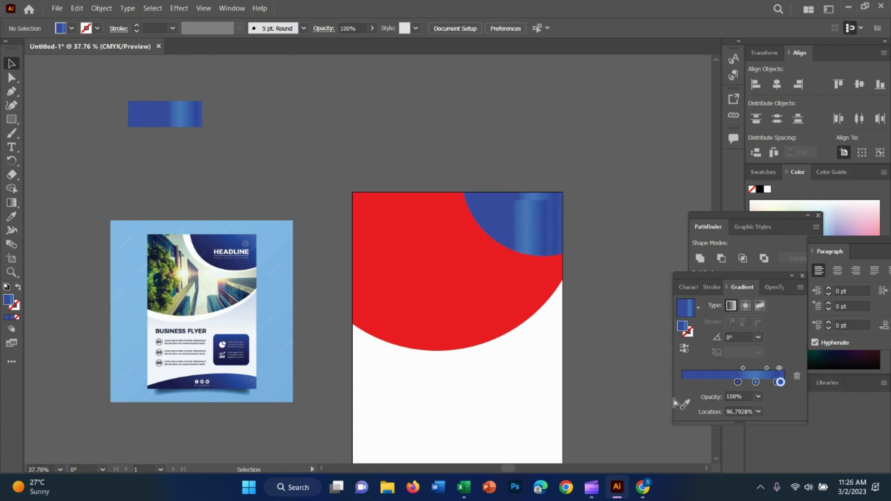
Select the inner red shape, test-move it, and settle it back into place
scroll(531, 363, down, 1)
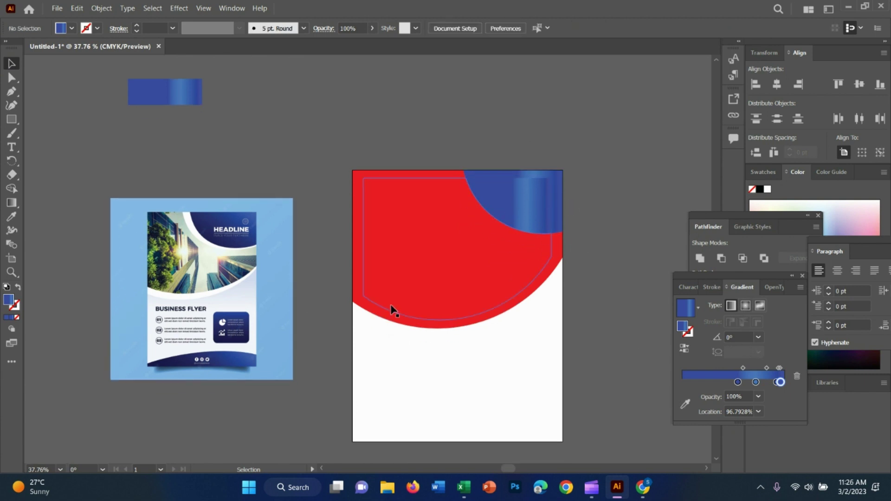
click(382, 314)
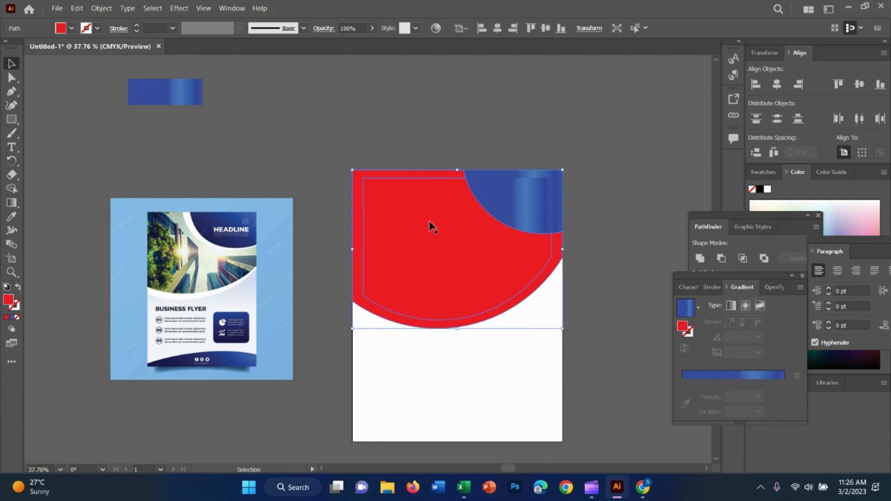
click(646, 211)
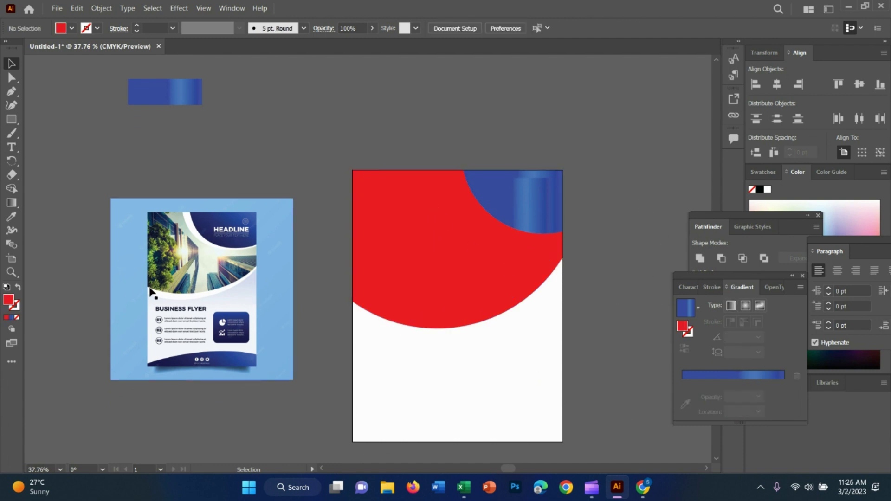
click(420, 318)
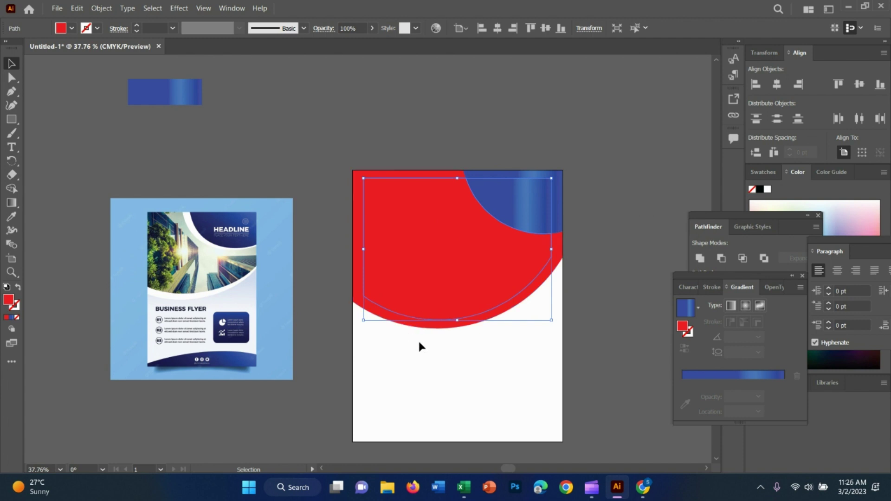
click(419, 346)
click(423, 324)
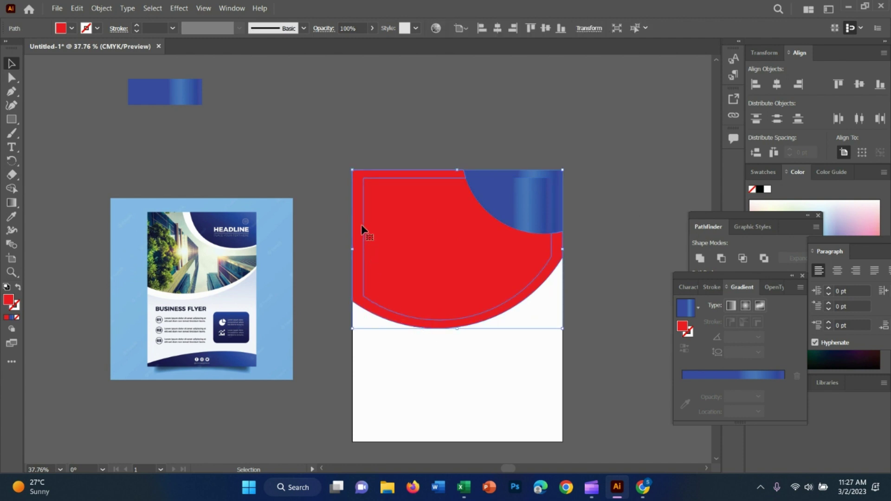
drag(422, 238, 510, 139)
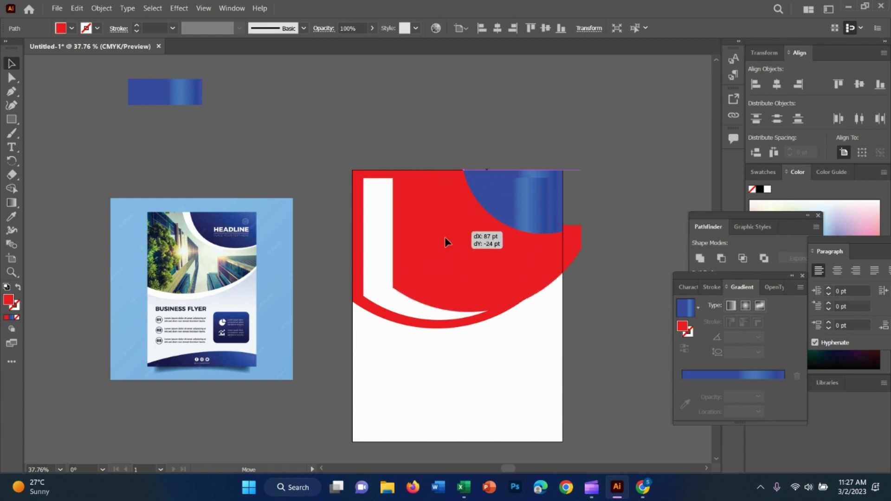
mouse_move(509, 138)
mouse_down()
mouse_move(415, 241)
mouse_move(429, 249)
mouse_up()
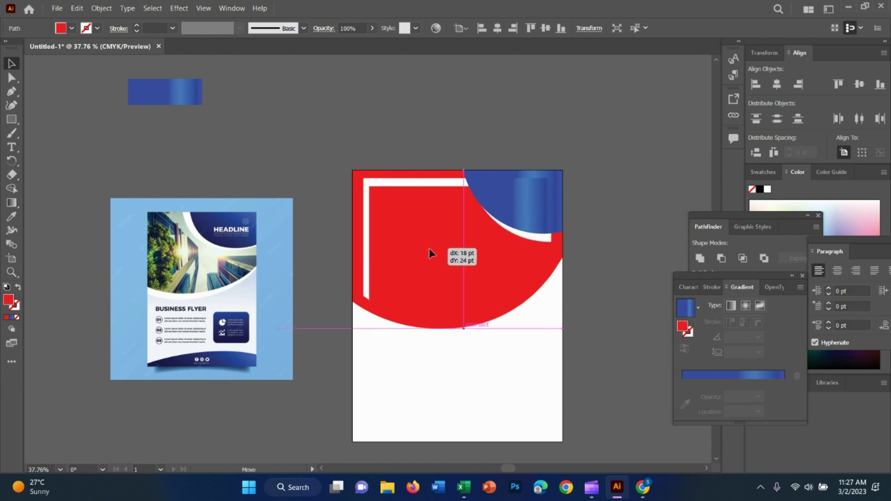
drag(428, 253, 425, 243)
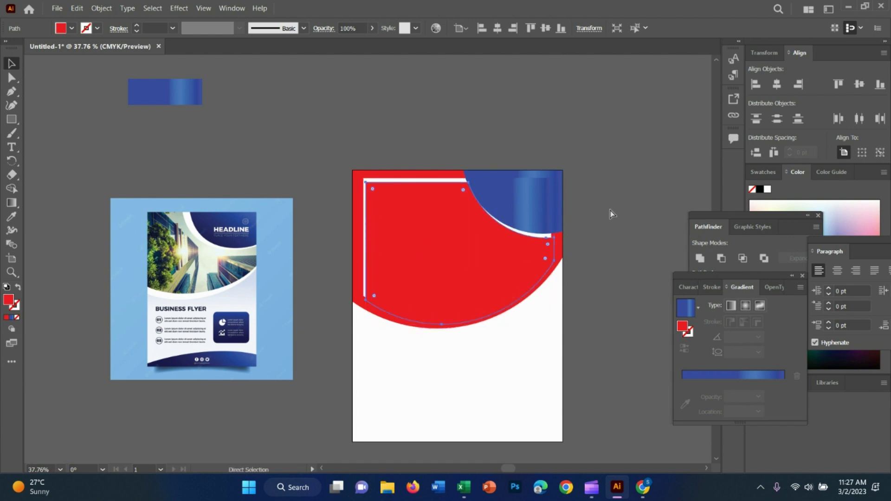
Drag the red U-shaped outline off the artboard and delete it
key(v)
click(411, 170)
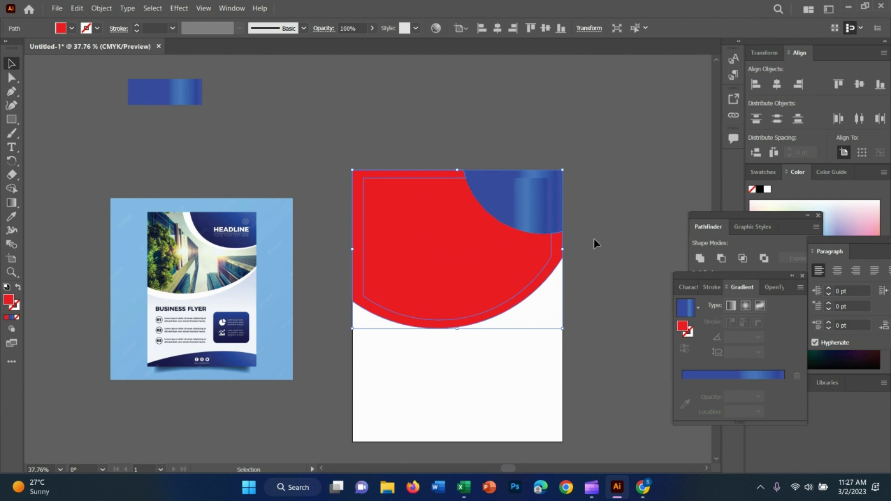
click(594, 241)
mouse_move(422, 326)
mouse_down()
mouse_move(224, 200)
mouse_move(253, 185)
mouse_up()
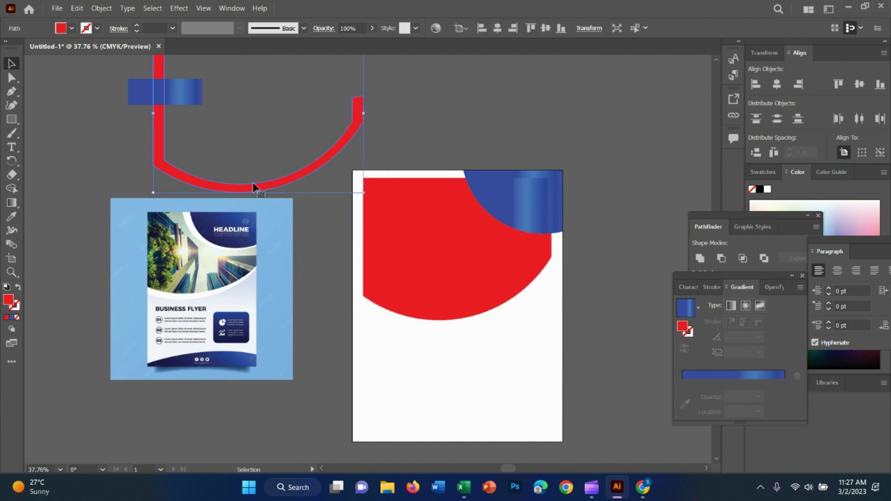
key(Delete)
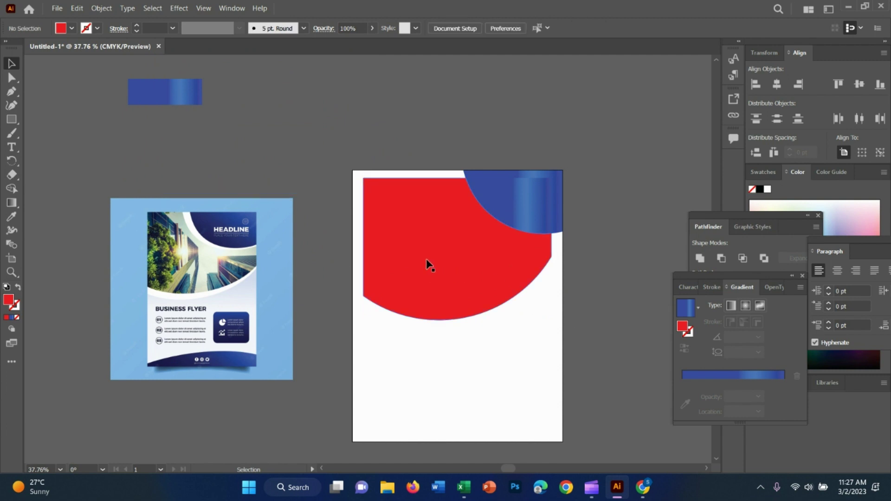
Pull the red header's top-left and lower-left anchors toward the page corner and left edge
click(12, 78)
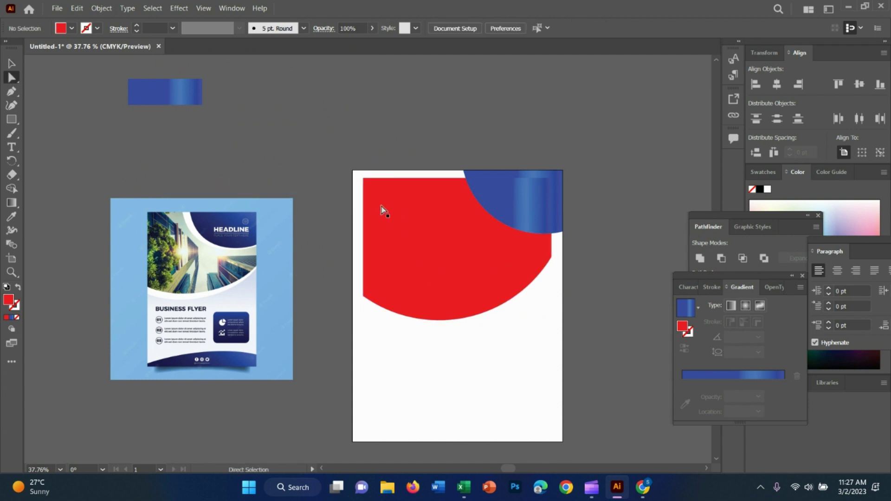
click(371, 184)
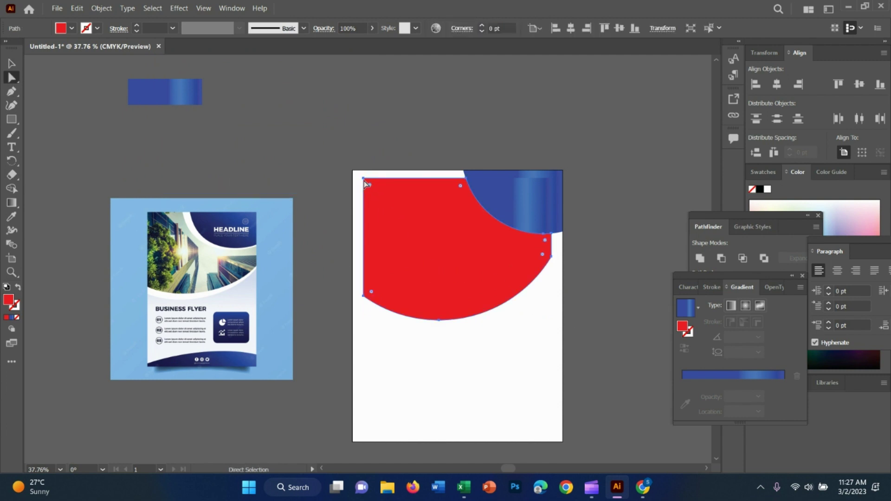
drag(365, 182, 358, 175)
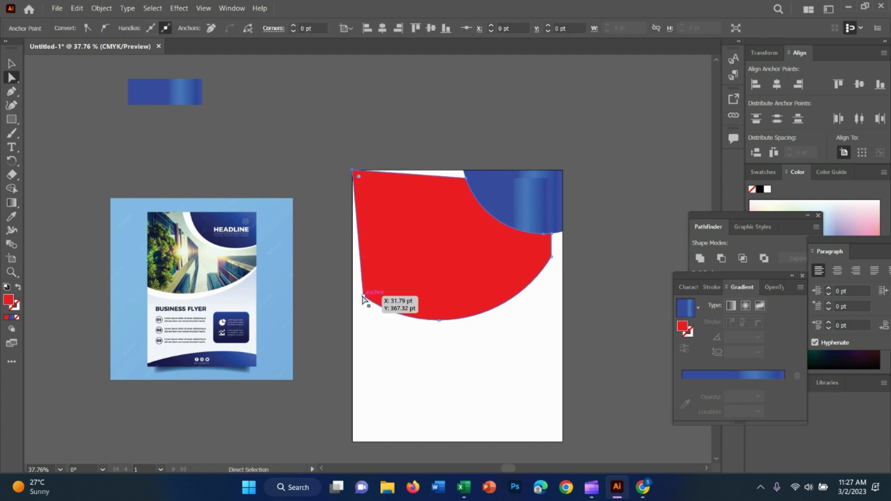
drag(362, 295, 353, 297)
click(460, 187)
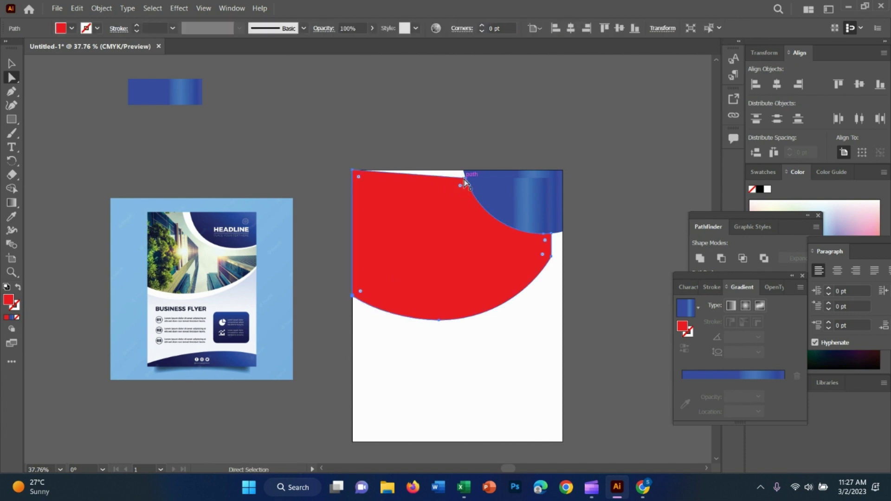
drag(465, 181, 462, 174)
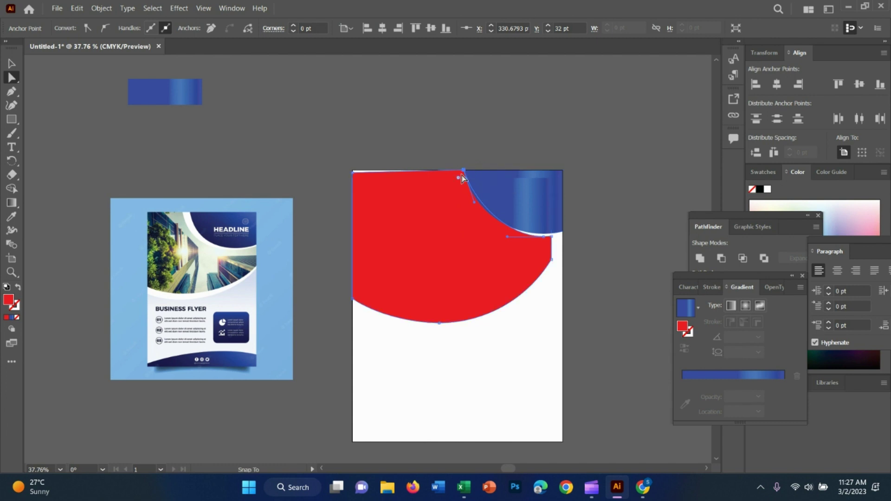
Snap the top-left anchor into the page corner and stretch the right anchor to the right edge
drag(352, 176, 353, 171)
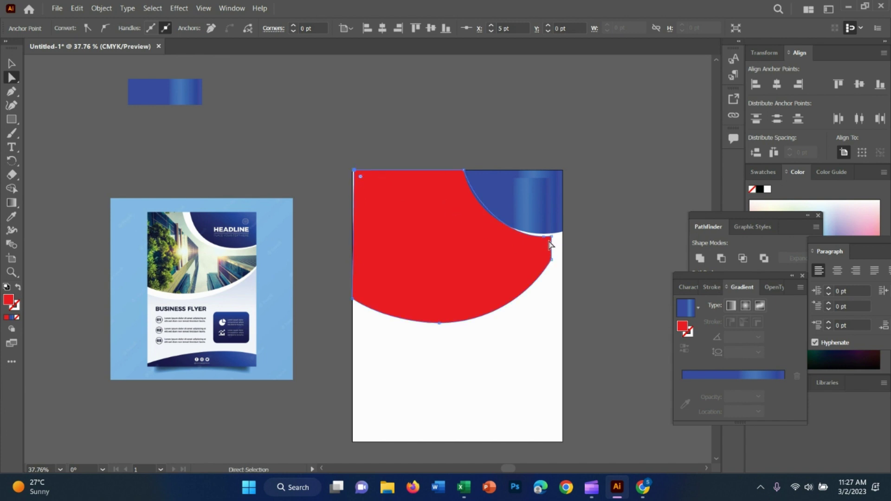
mouse_move(552, 239)
mouse_down()
mouse_move(563, 233)
mouse_move(538, 233)
mouse_move(562, 234)
mouse_up()
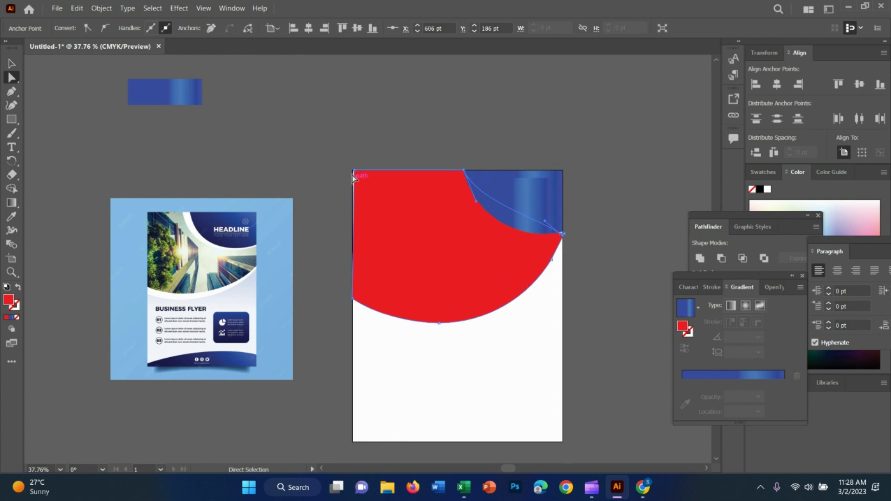
click(610, 296)
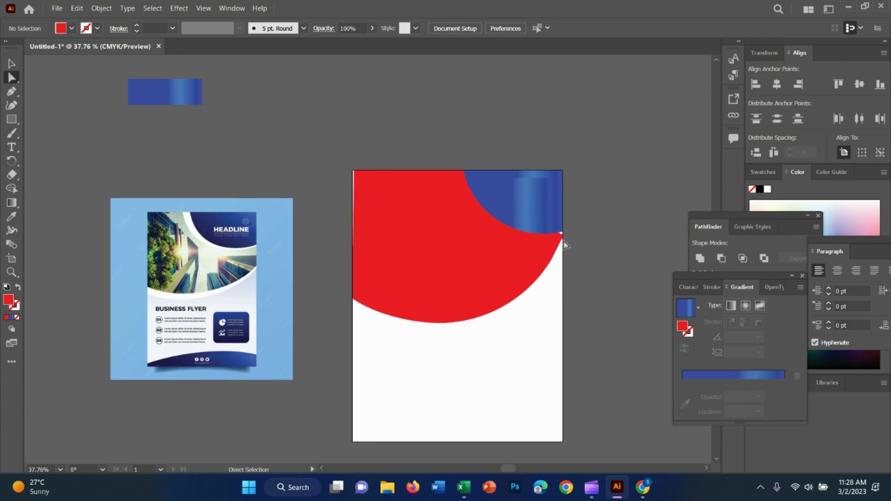
drag(538, 261, 537, 261)
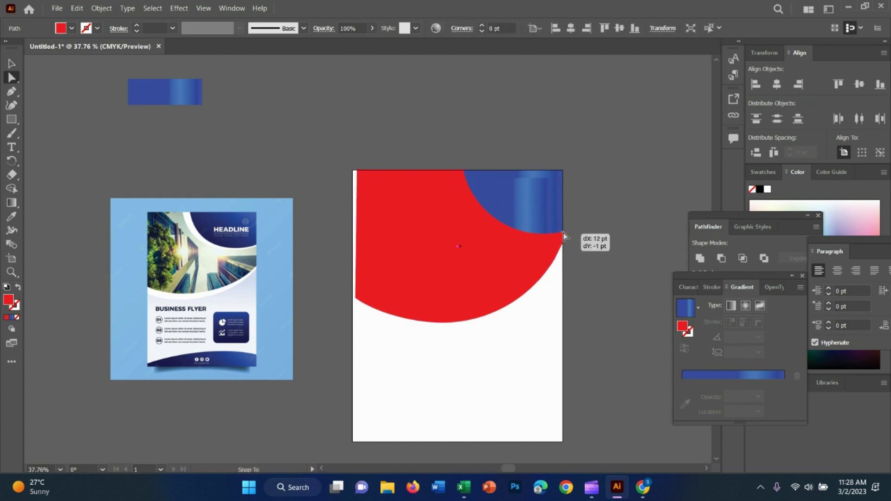
click(558, 236)
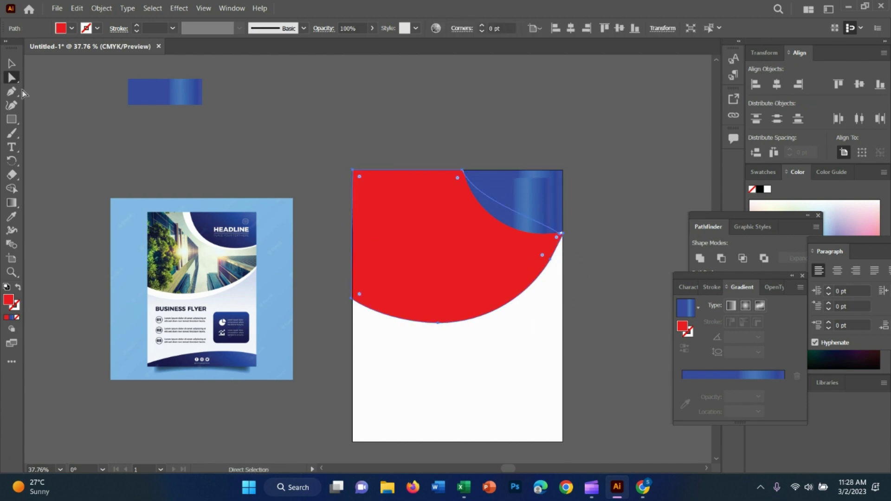
click(12, 63)
click(406, 329)
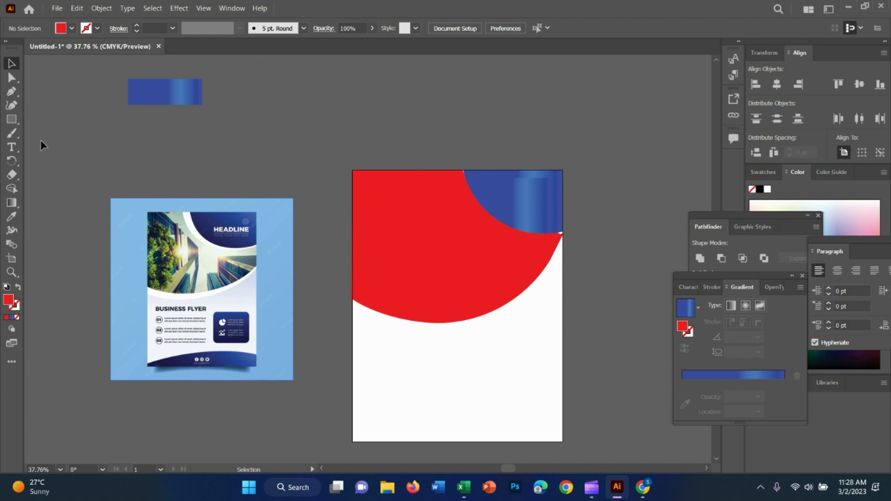
Select the red header and zoom in where it meets the blue corner
click(10, 118)
click(12, 134)
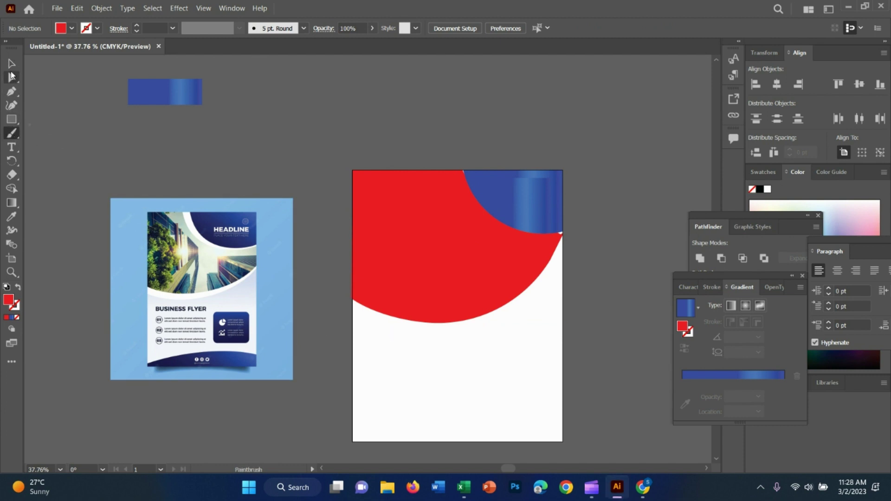
click(12, 64)
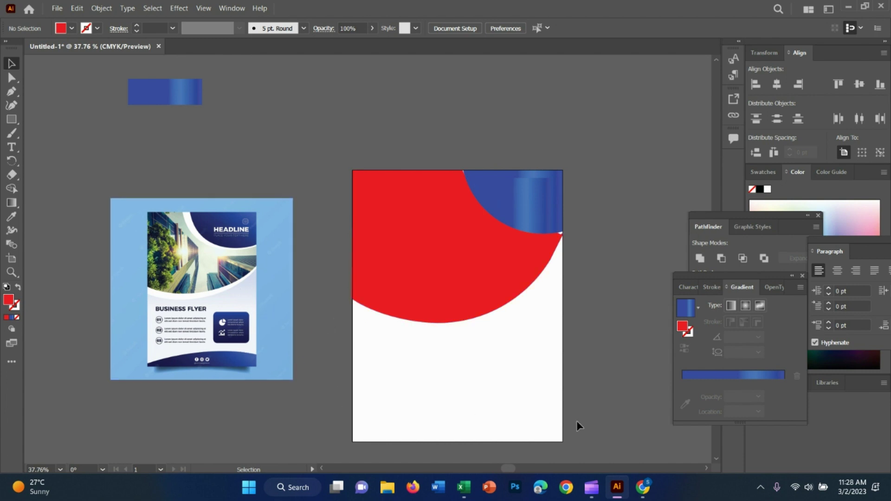
scroll(580, 416, down, 1)
click(556, 217)
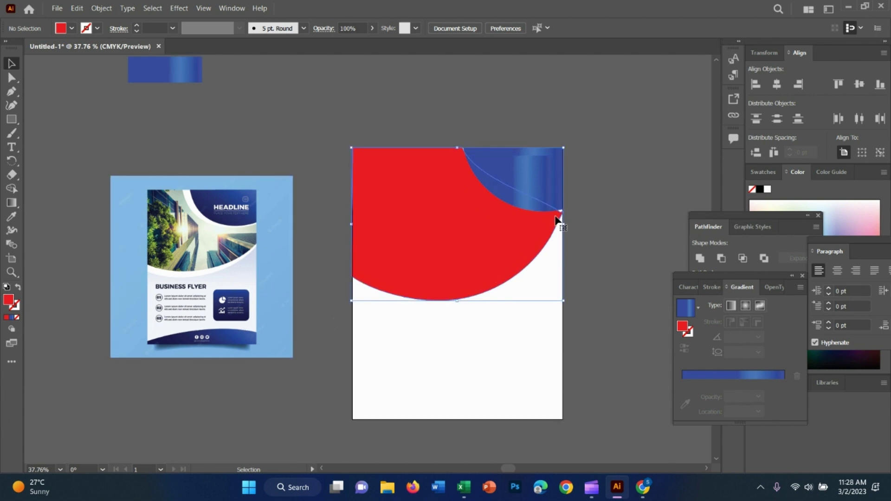
key(z)
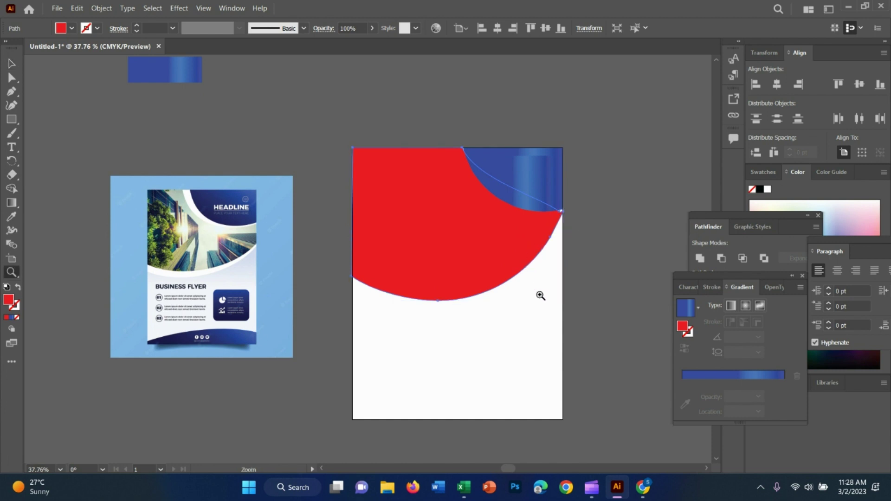
drag(540, 294, 627, 298)
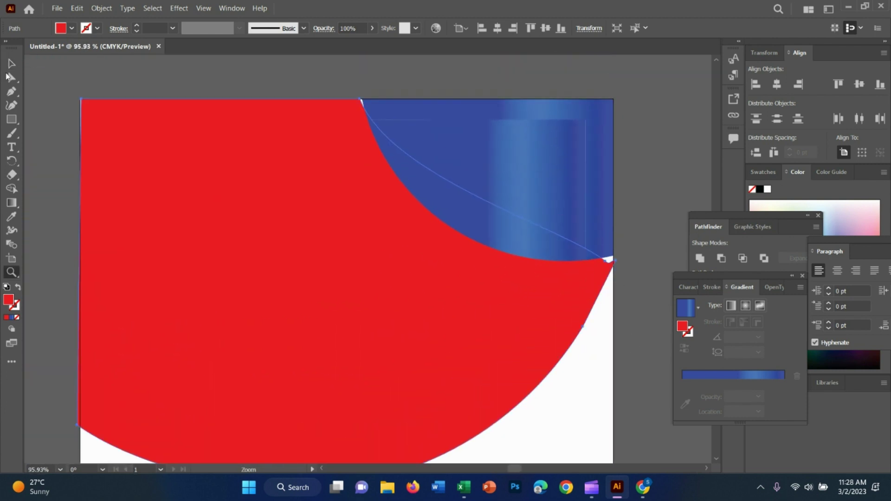
key(v)
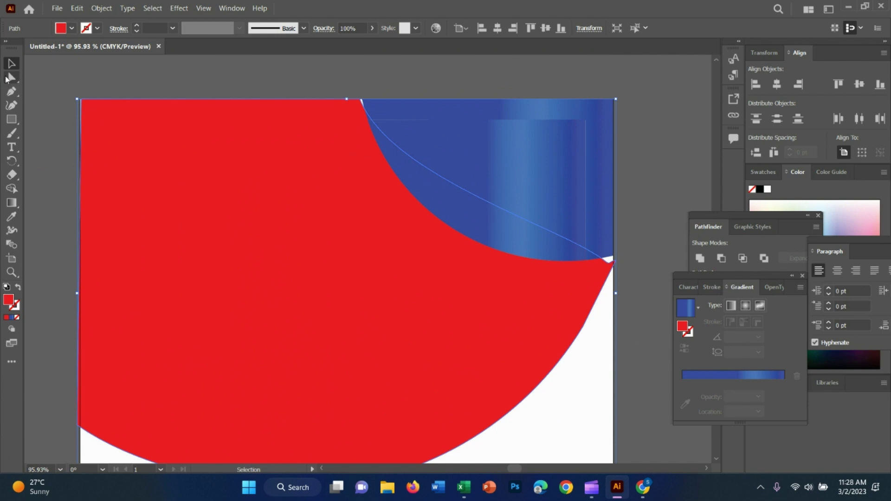
Nudge the red path's right and top anchors onto the blue curve's ends
click(7, 78)
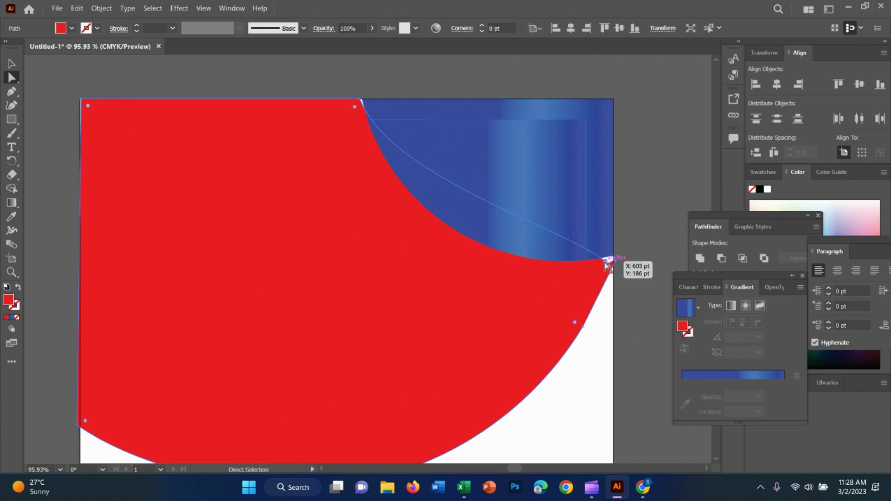
drag(608, 263, 608, 260)
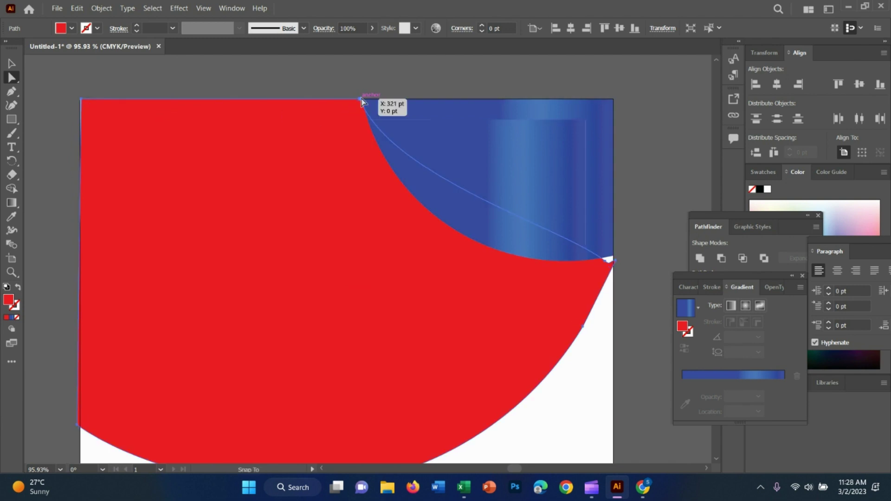
click(362, 100)
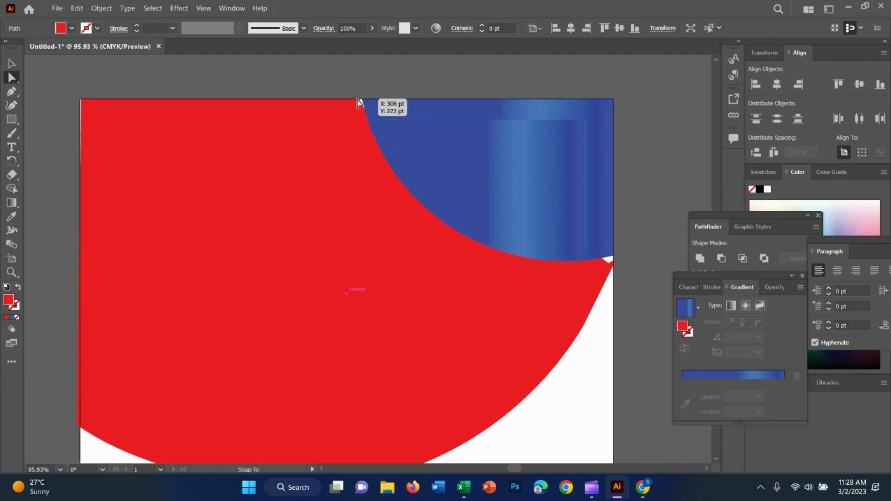
click(358, 101)
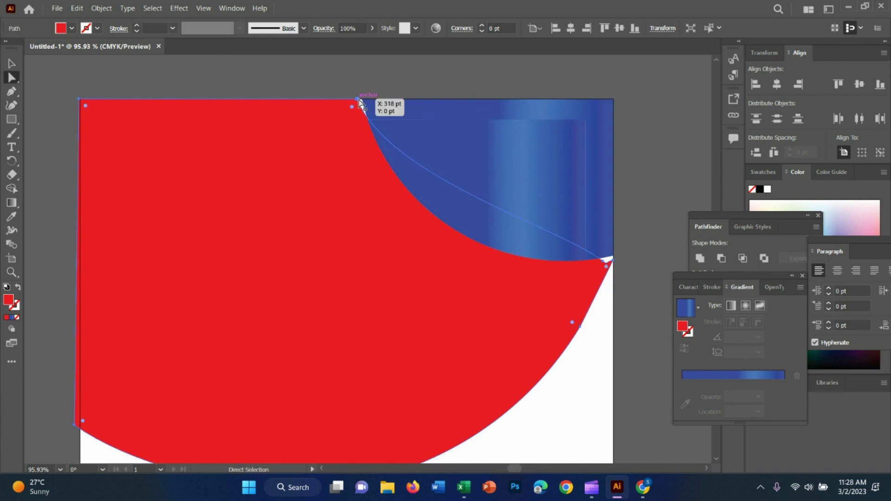
drag(358, 101, 360, 101)
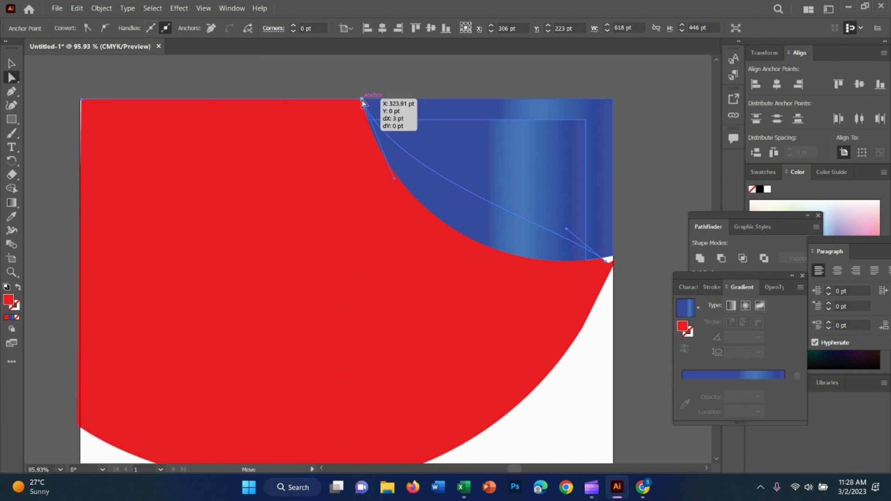
drag(360, 101, 363, 99)
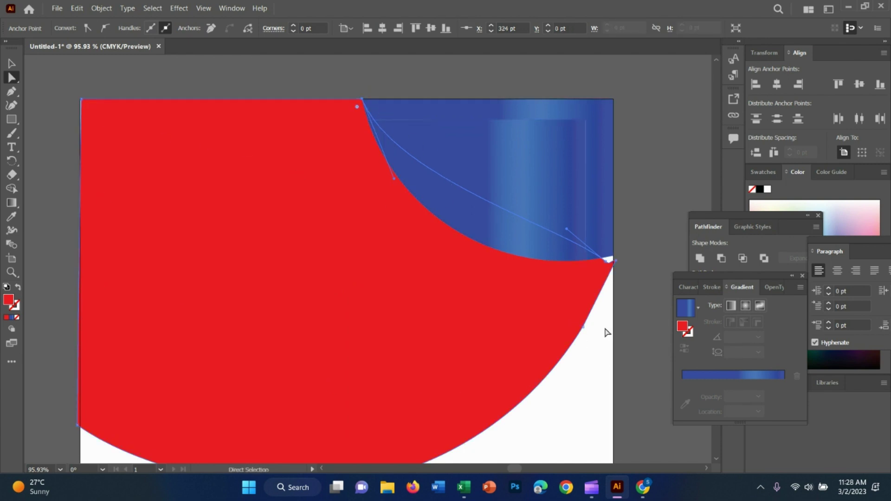
drag(605, 259, 613, 259)
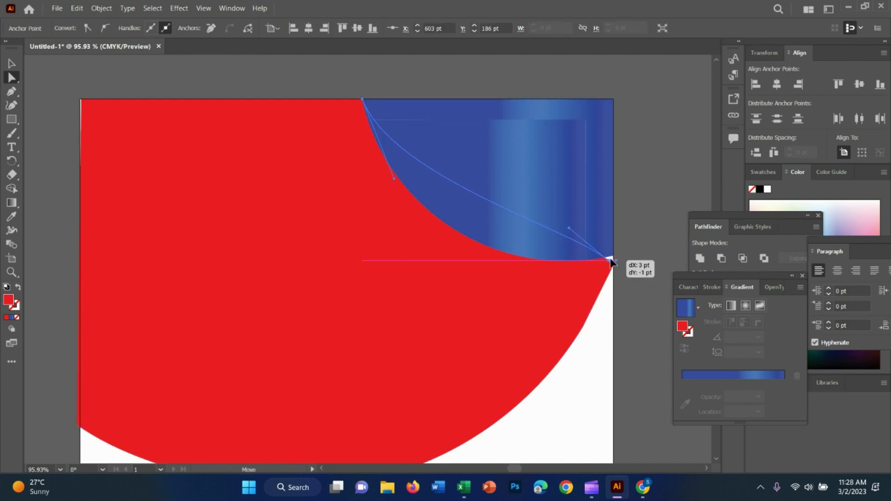
Zoom out to locate the reference flyer image next to the artboard
scroll(388, 304, down, 2)
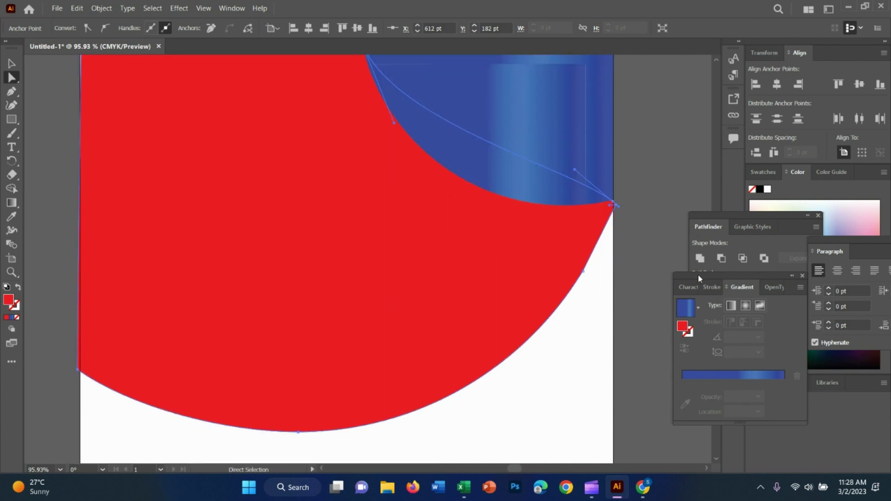
key(v)
scroll(258, 254, down, 3)
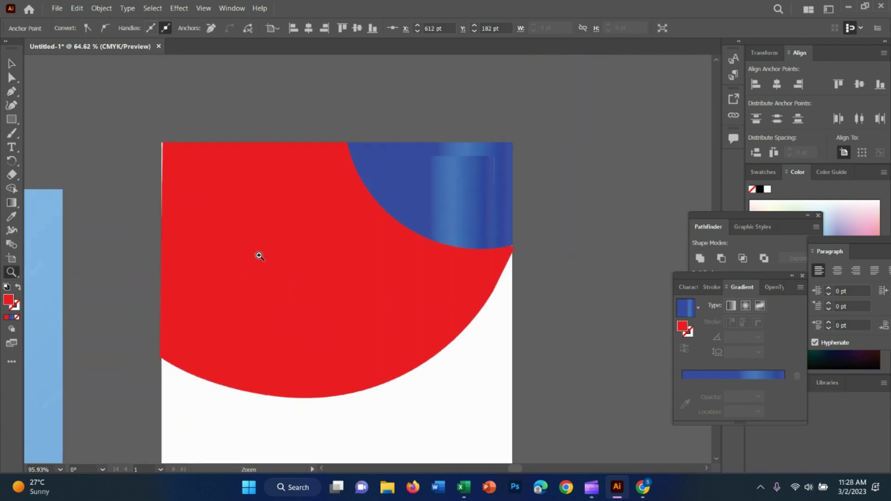
scroll(312, 330, down, 3)
scroll(153, 238, up, 1)
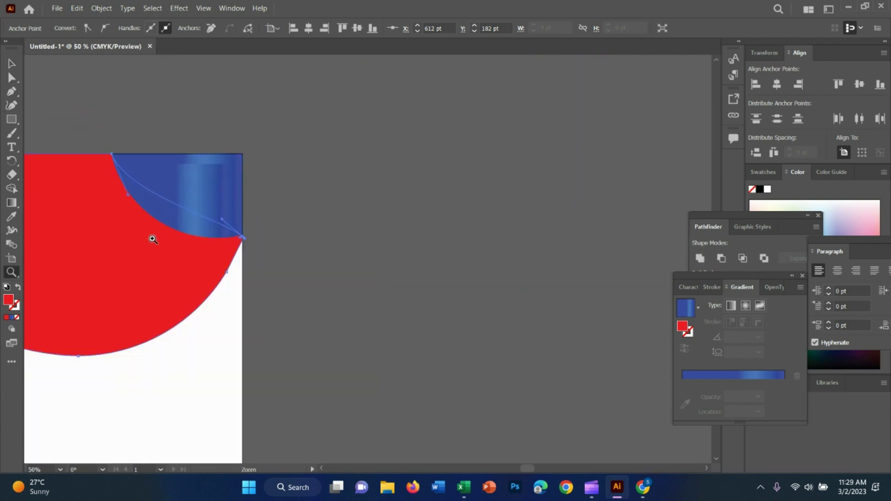
scroll(249, 318, down, 3)
click(11, 64)
scroll(307, 388, up, 1)
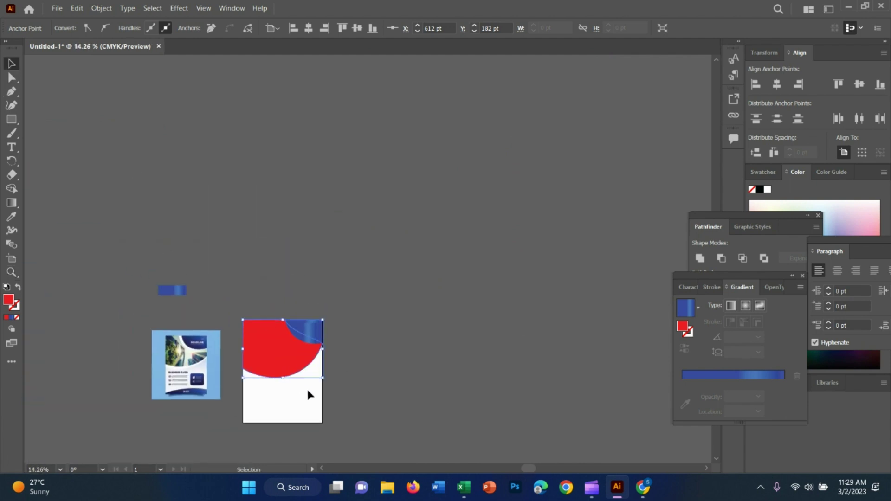
scroll(297, 403, up, 1)
scroll(301, 413, up, 3)
scroll(417, 418, up, 1)
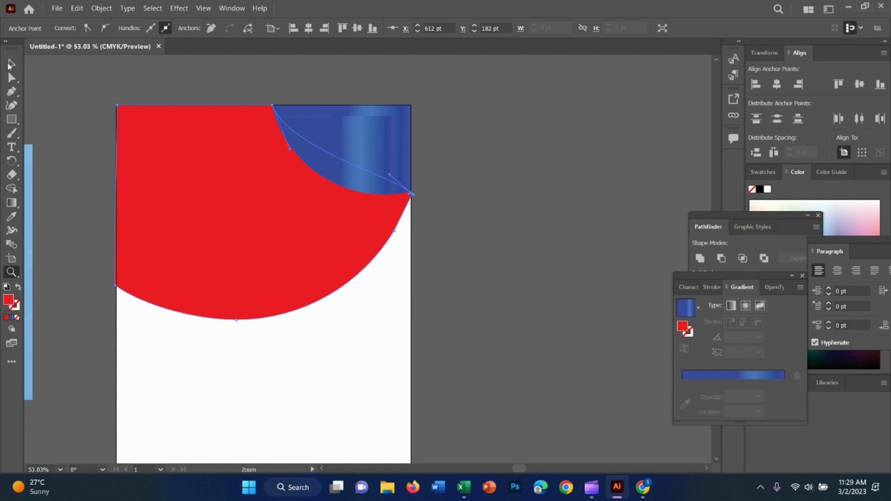
click(10, 66)
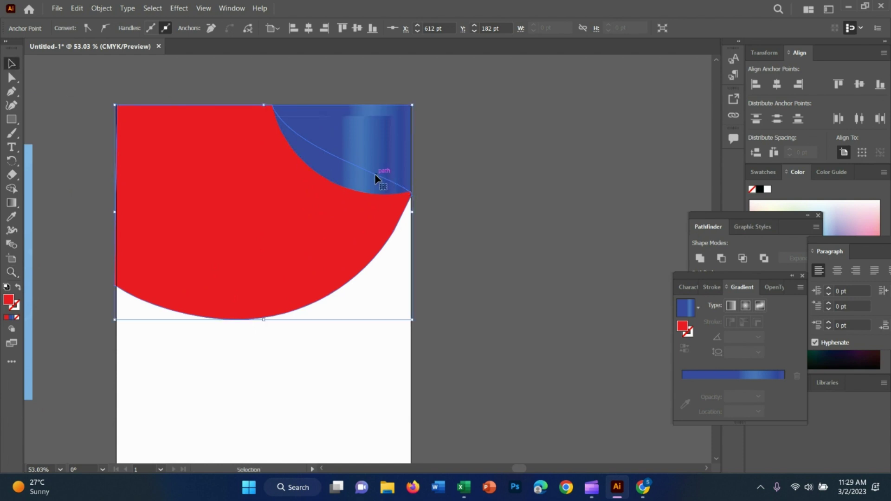
Drag the reference flyer image onto the artboard, partly beneath the red header
key(z)
drag(274, 352, 383, 401)
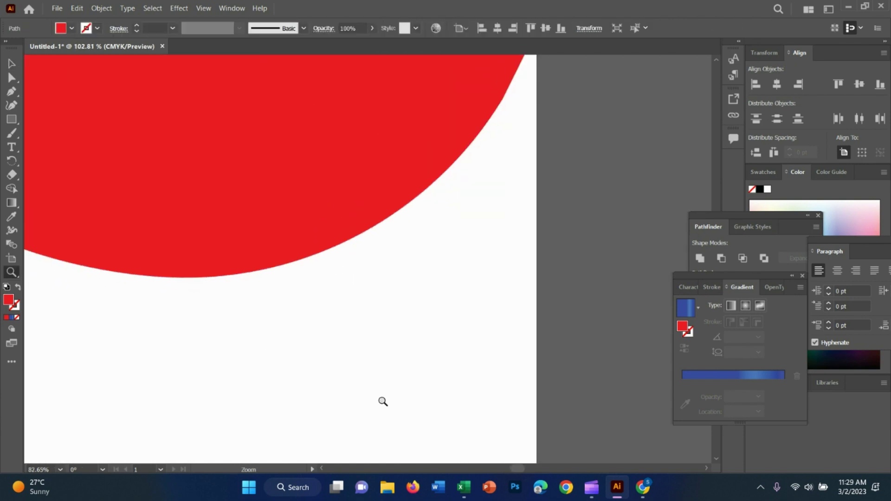
scroll(383, 401, down, 1)
scroll(384, 395, down, 3)
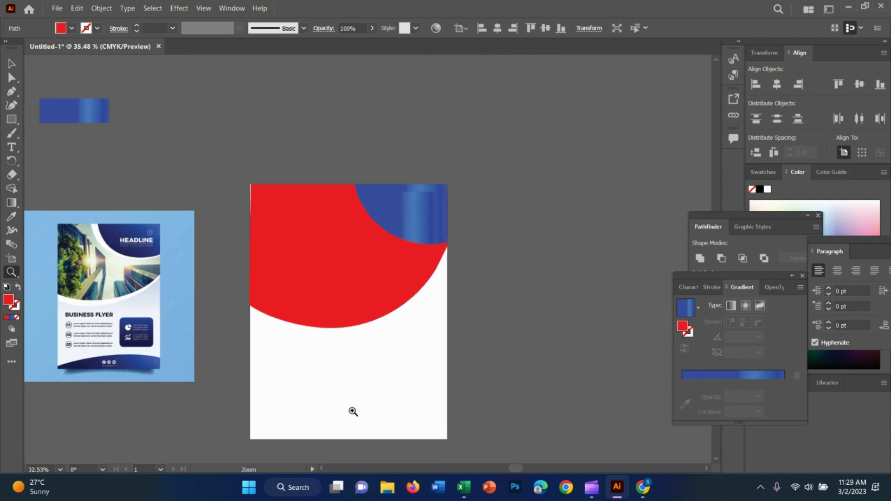
scroll(310, 400, up, 1)
scroll(272, 366, down, 1)
scroll(296, 387, down, 1)
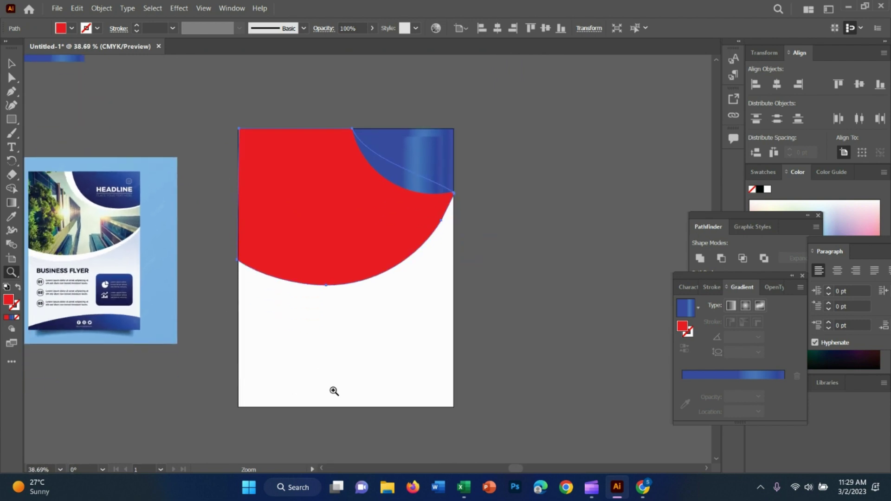
scroll(332, 390, down, 1)
click(6, 61)
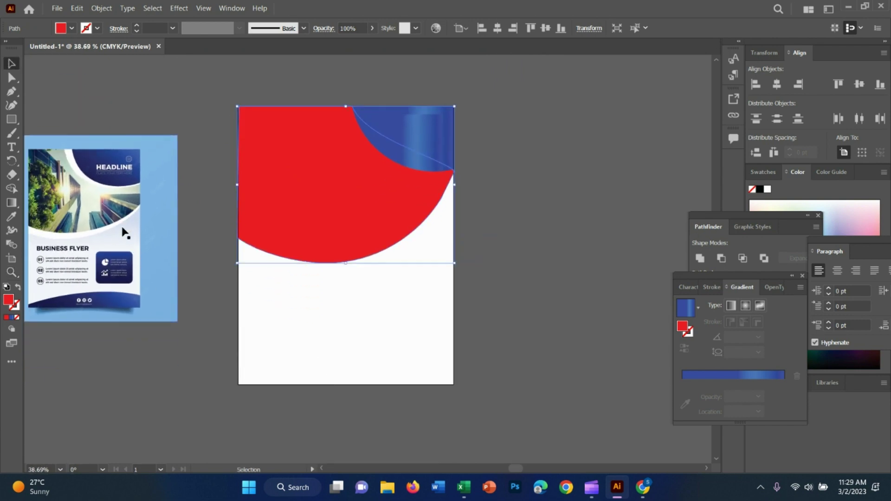
mouse_move(120, 254)
mouse_down()
mouse_move(395, 309)
mouse_move(454, 404)
mouse_up()
Enlarge the reference flyer, isolate it, and move it up and left
key(z)
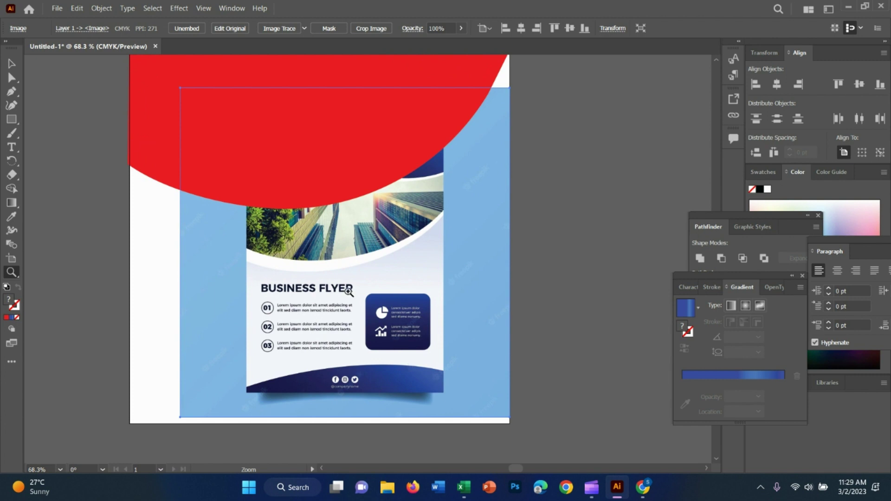
key(v)
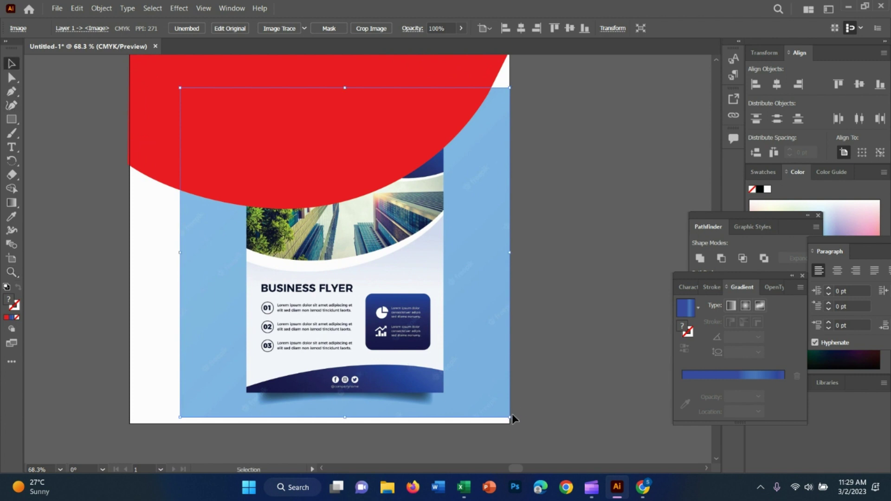
drag(509, 416, 550, 459)
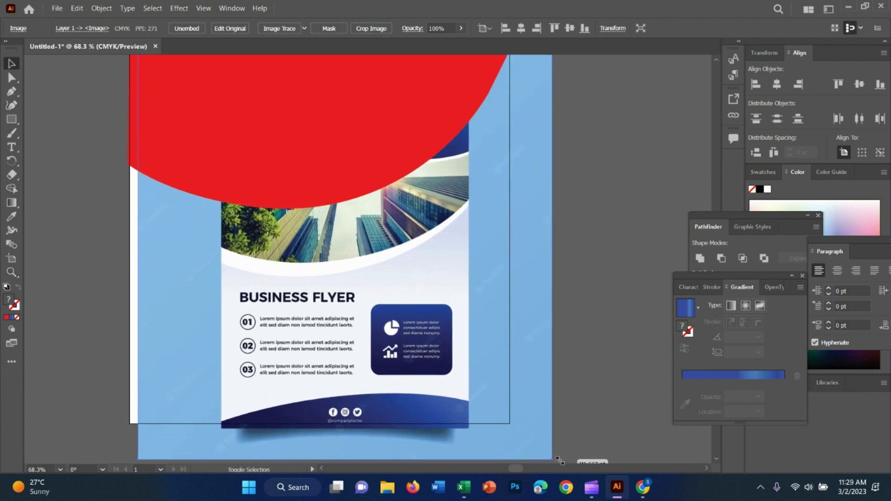
double_click(398, 374)
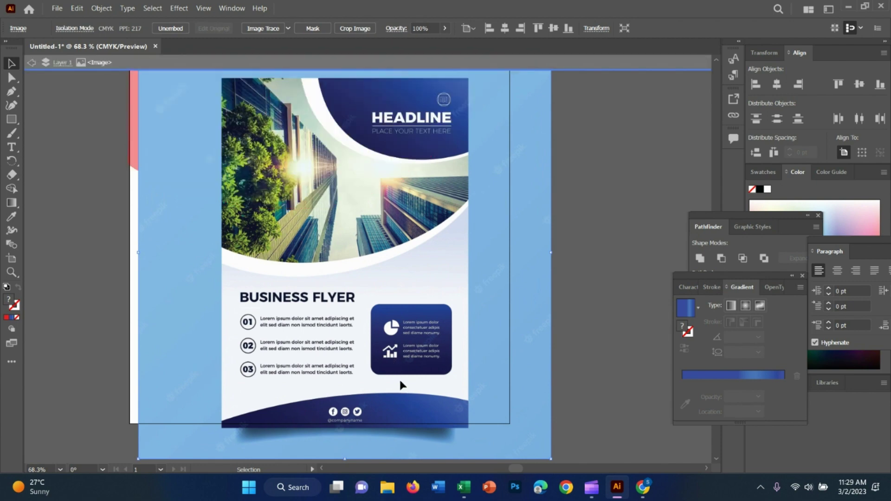
mouse_move(395, 388)
mouse_down()
mouse_move(388, 362)
mouse_move(386, 369)
mouse_up()
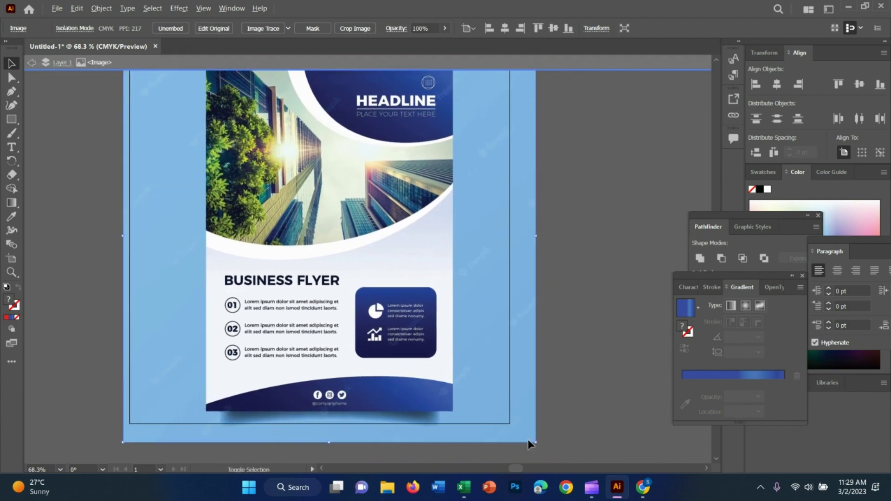
mouse_move(535, 442)
mouse_down()
mouse_move(554, 456)
mouse_move(509, 435)
mouse_up()
Resize and nudge the reference to about 1037 pt so it covers the whole artboard
key(z)
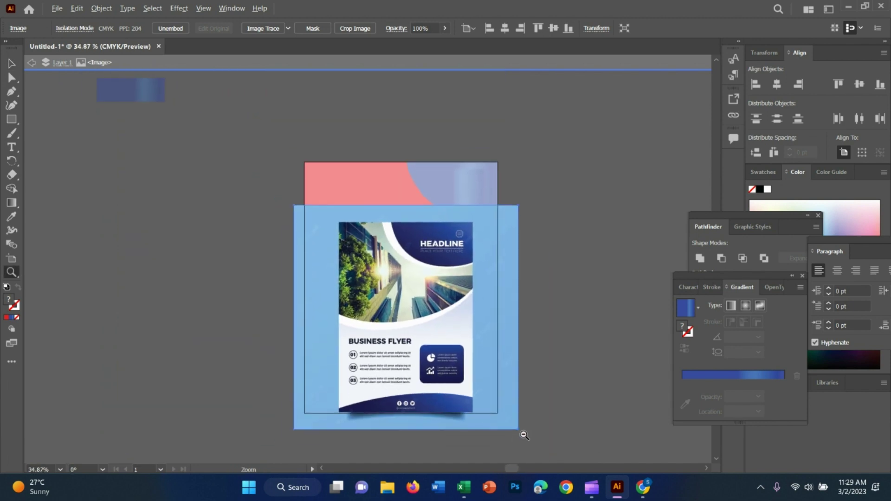
click(12, 63)
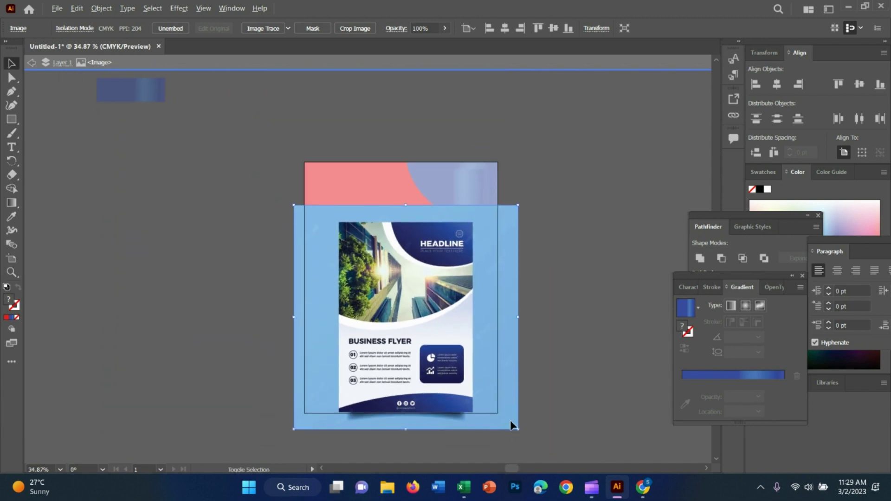
drag(518, 433, 575, 467)
scroll(408, 249, down, 3)
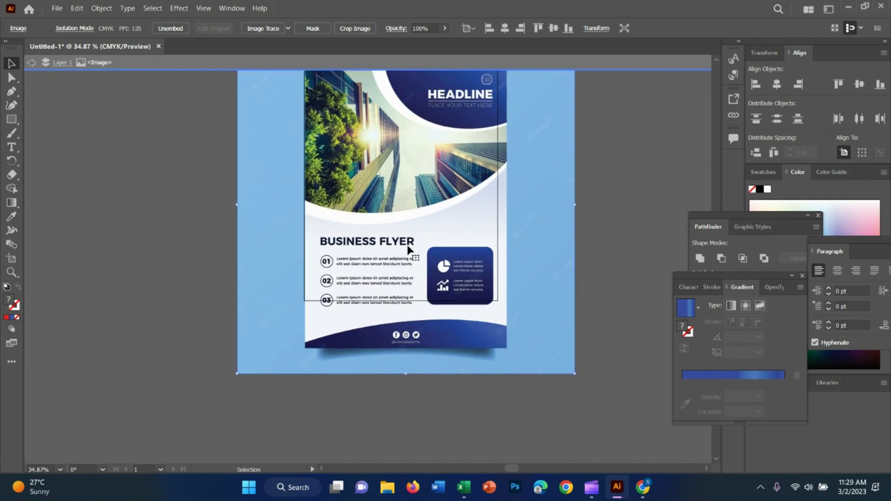
drag(425, 301, 421, 262)
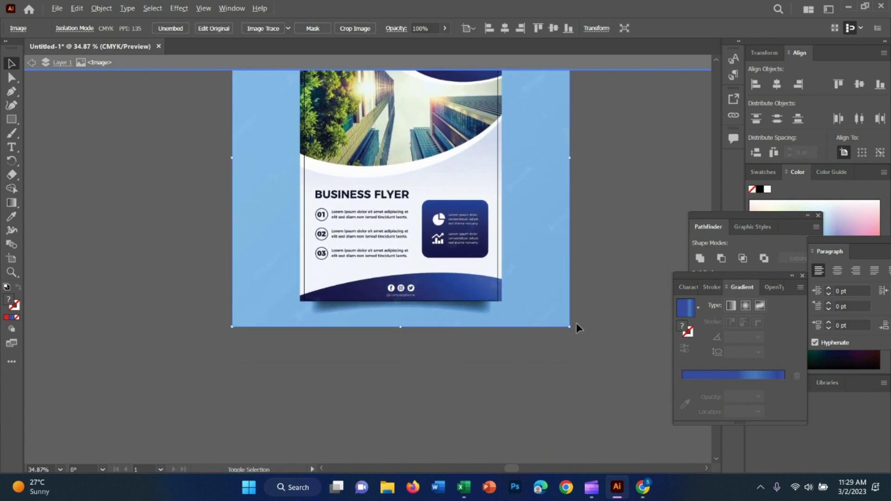
drag(572, 326, 566, 323)
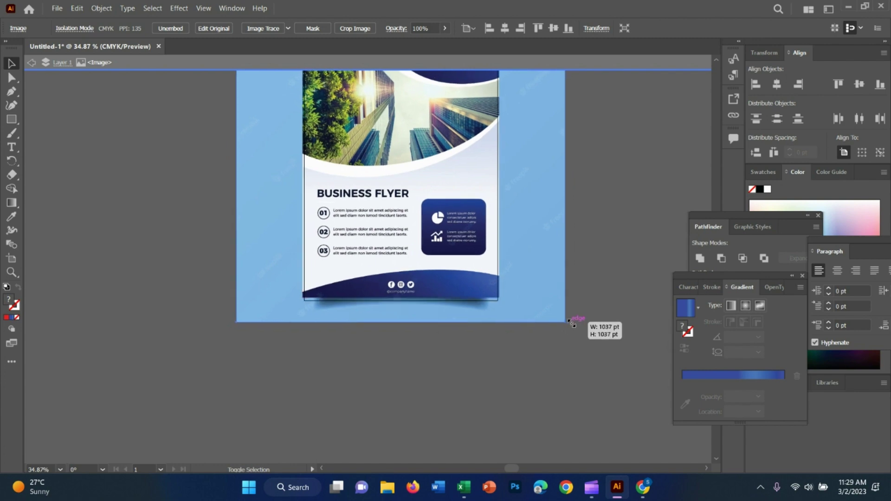
drag(494, 250, 499, 253)
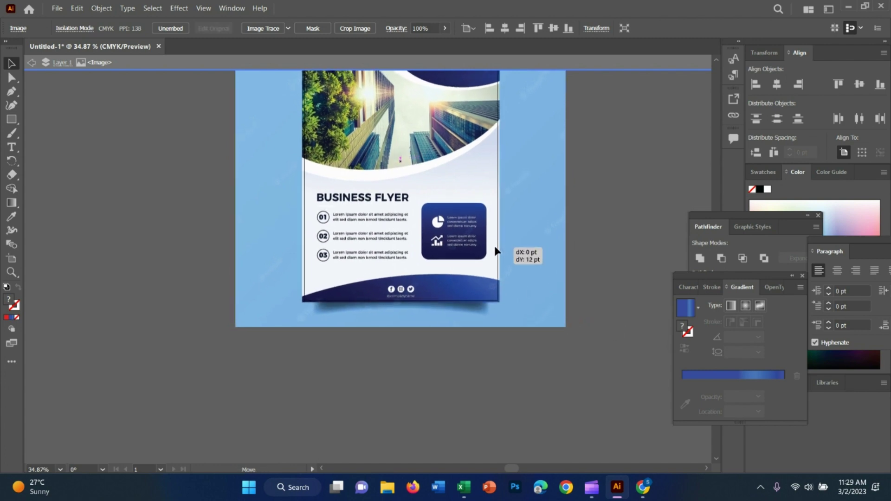
click(12, 119)
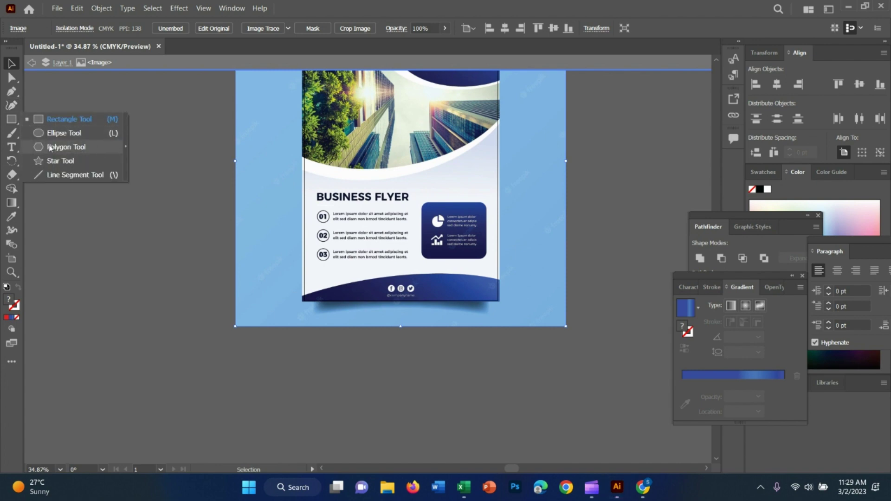
click(6, 92)
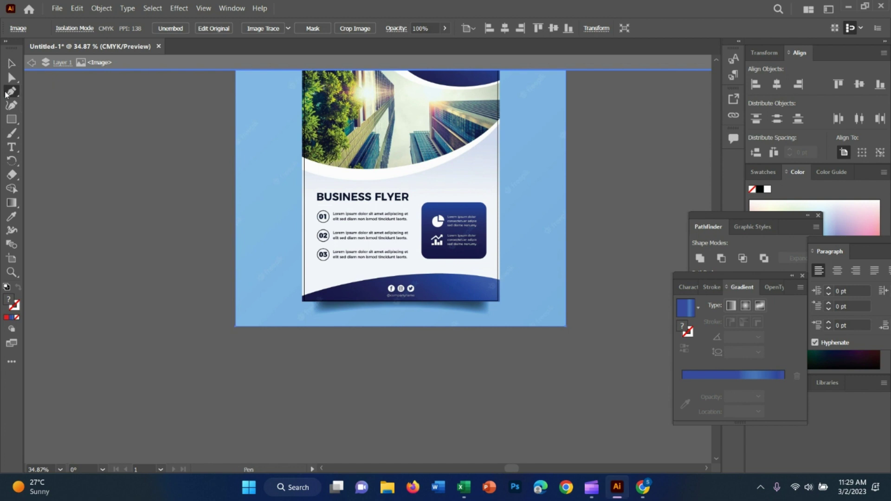
Pen-draw a closed red footer shape curving from the bottom-left corner past the right edge
click(304, 298)
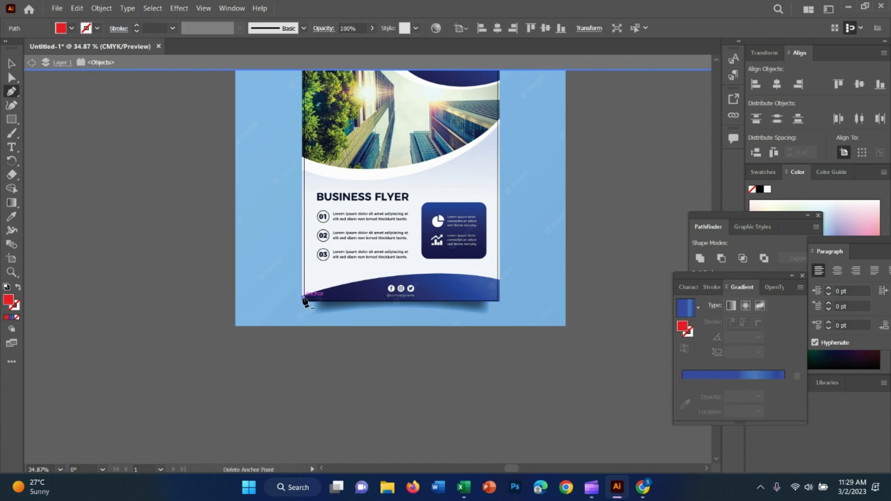
click(496, 278)
drag(499, 288, 552, 304)
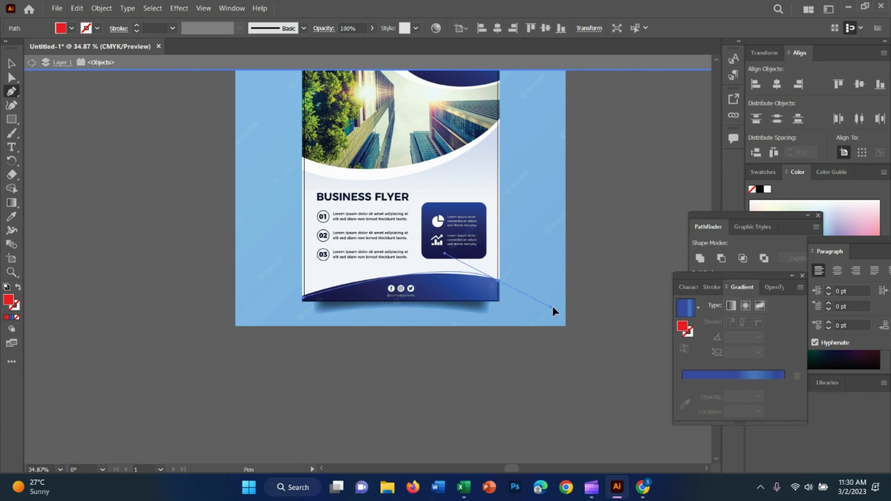
drag(552, 304, 583, 302)
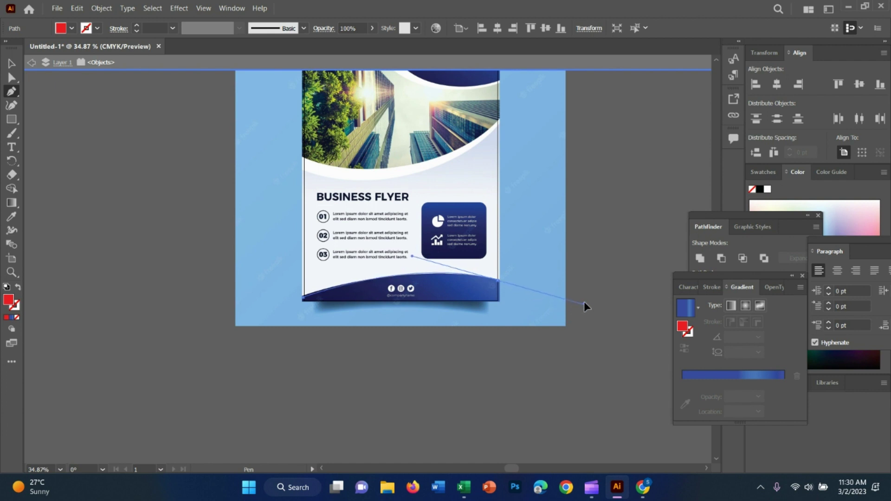
drag(586, 302, 586, 302)
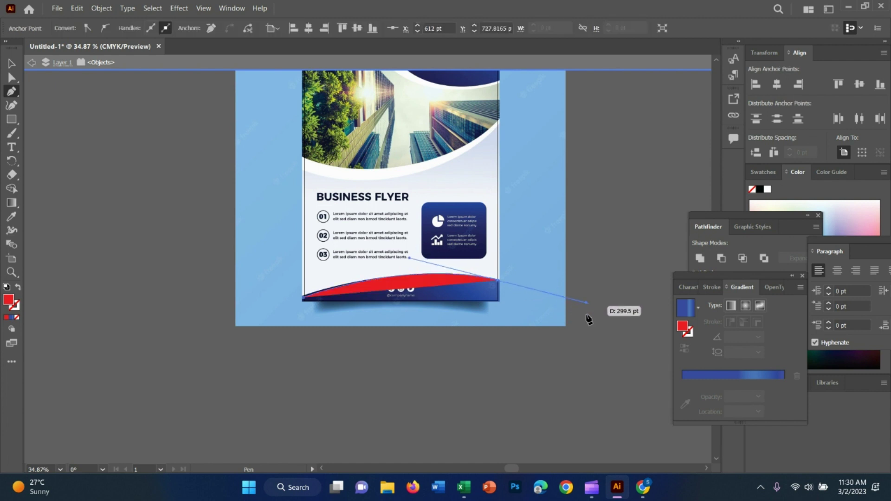
click(497, 301)
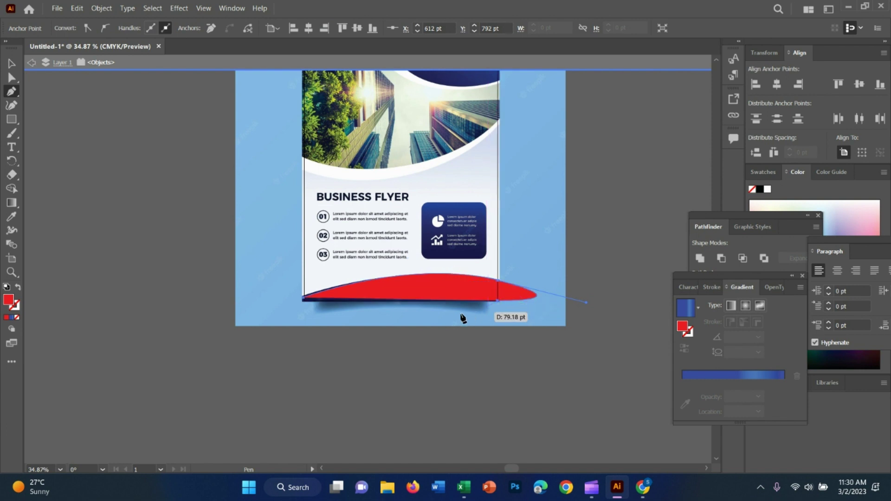
click(302, 302)
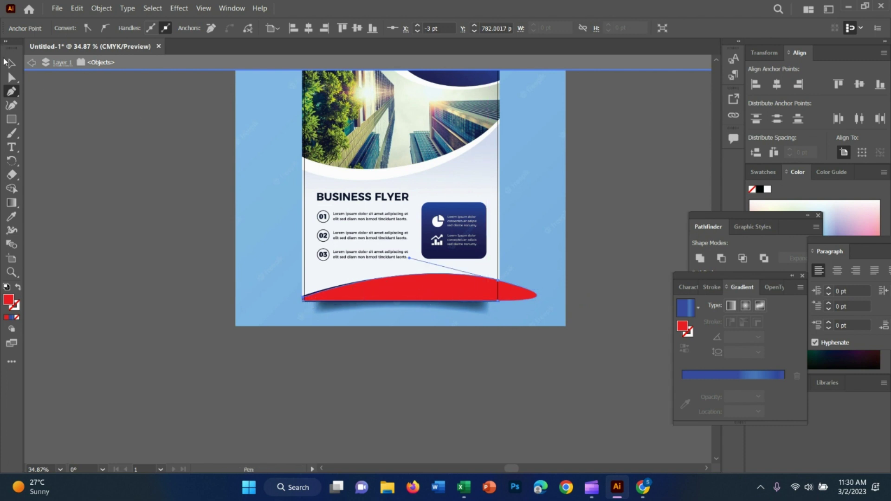
click(11, 64)
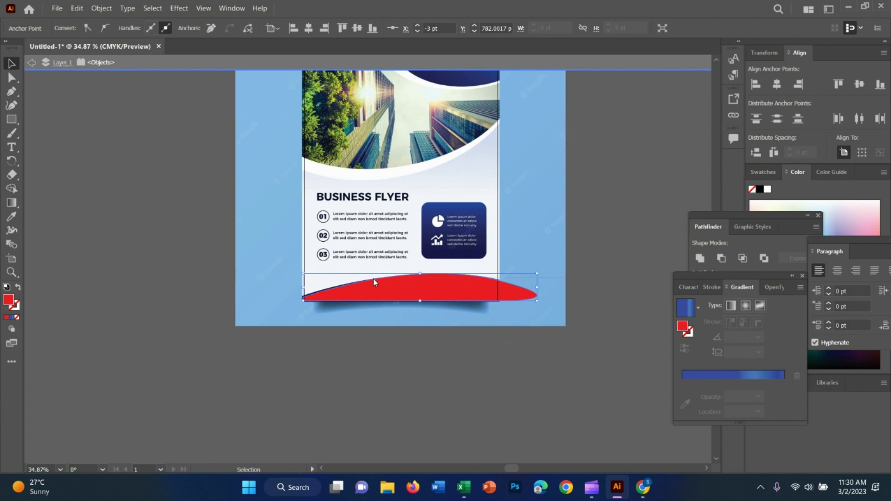
click(328, 356)
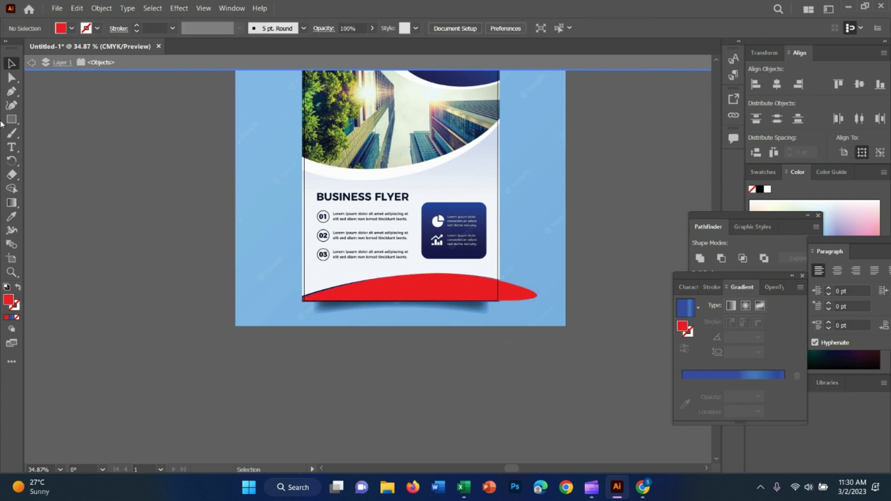
Draw a vertical cutting line down the artboard's right edge
drag(13, 124, 65, 183)
drag(8, 122, 69, 179)
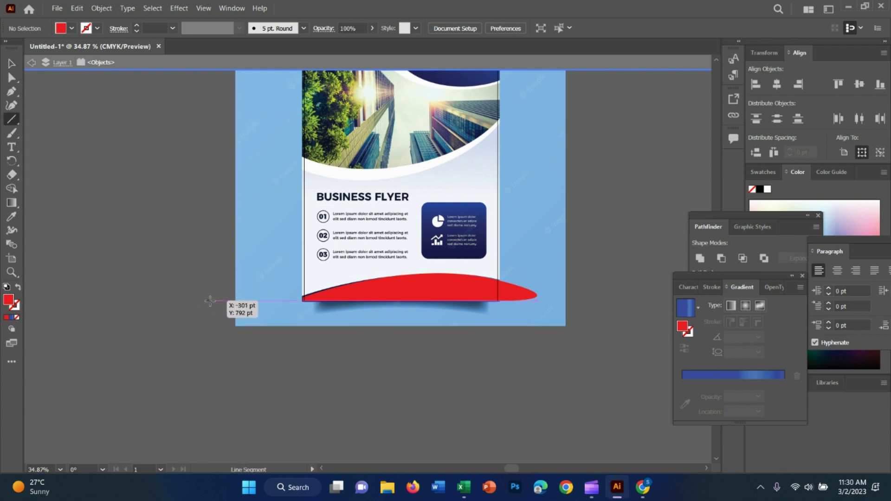
drag(211, 300, 610, 301)
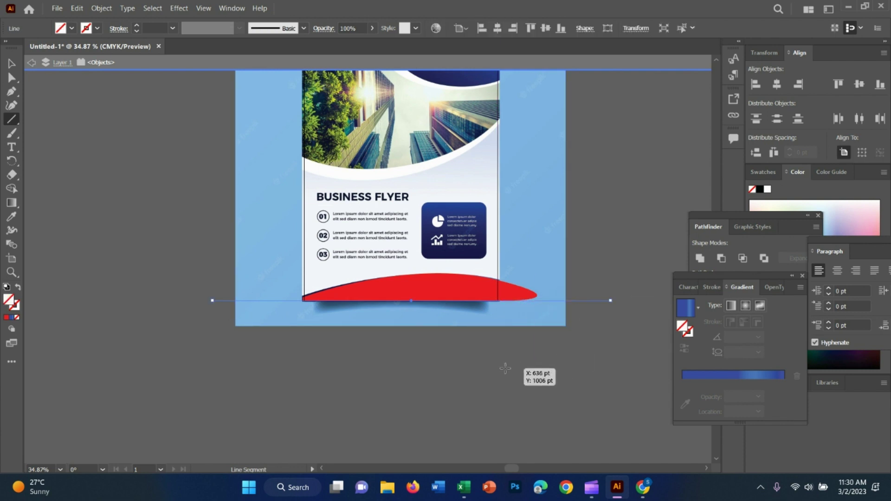
drag(505, 368, 505, 281)
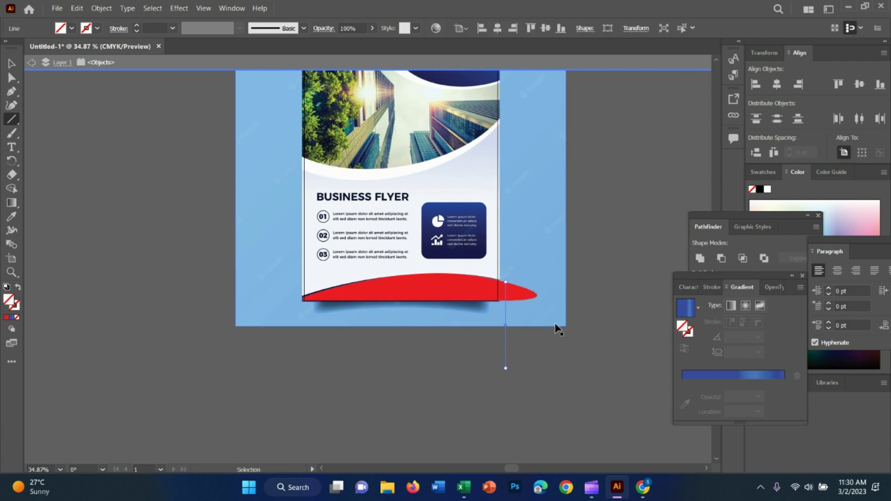
key(ctrl+z)
drag(496, 365, 498, 212)
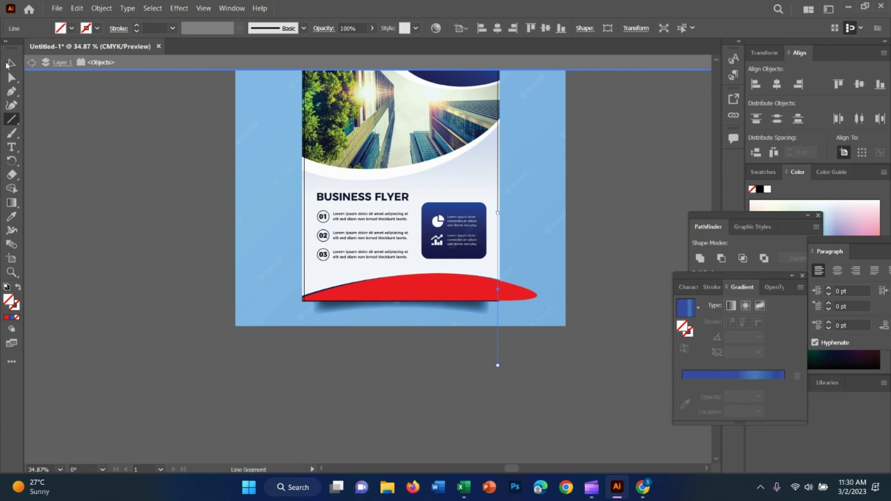
Move the reference flyer left to uncover the footer artwork
key(v)
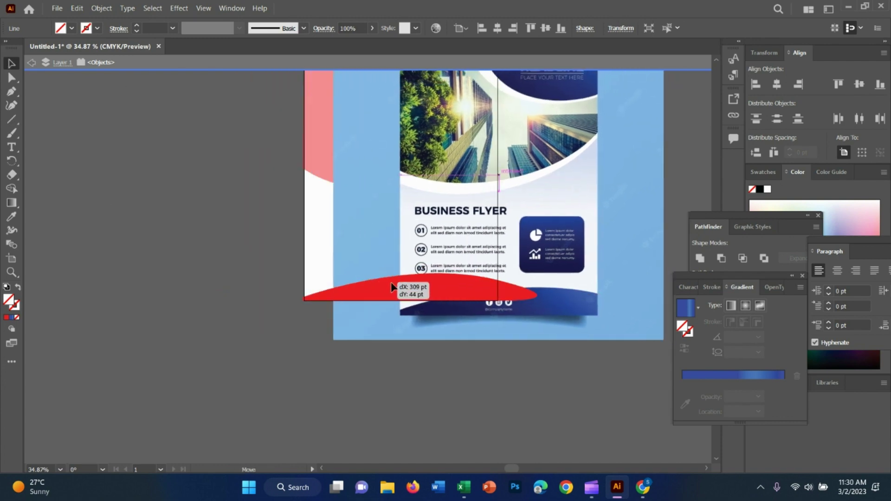
drag(263, 258, 263, 256)
key(z)
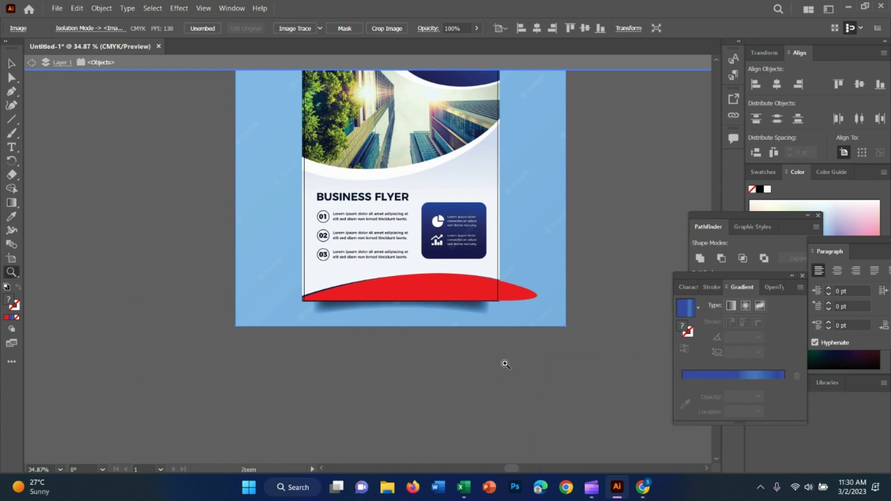
drag(503, 363, 429, 235)
key(v)
key(space)
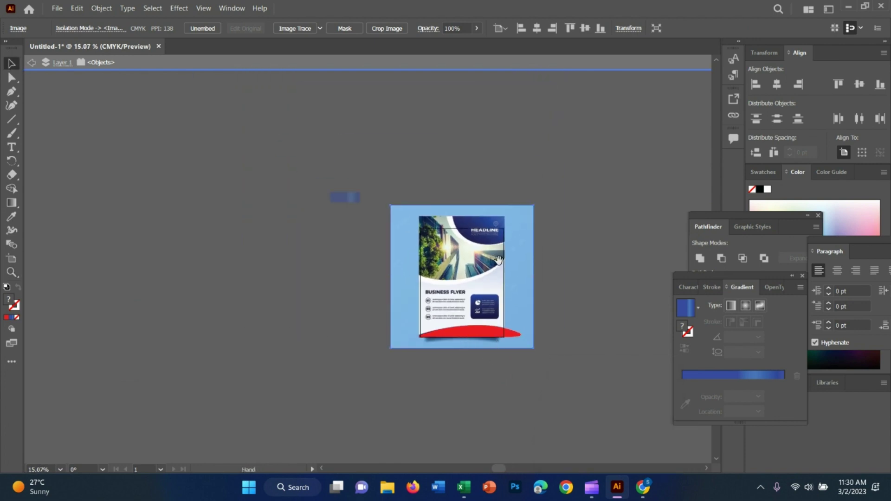
drag(494, 264, 346, 272)
key(z)
drag(469, 314, 590, 392)
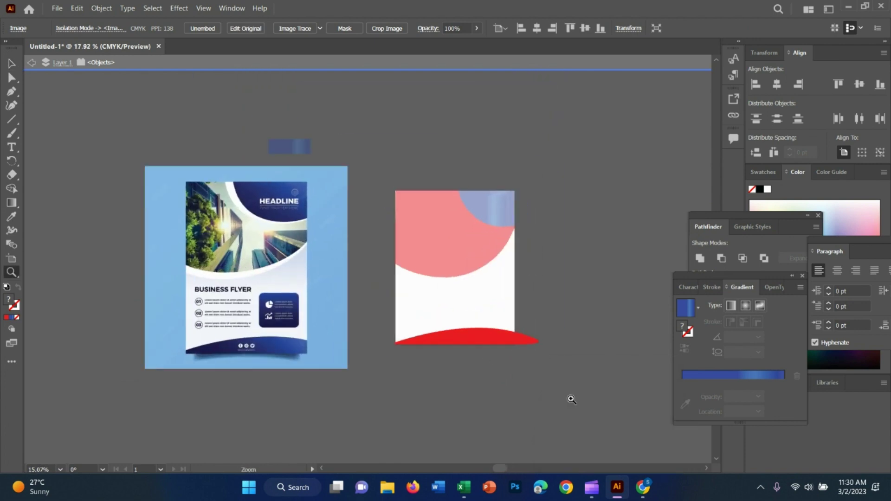
key(v)
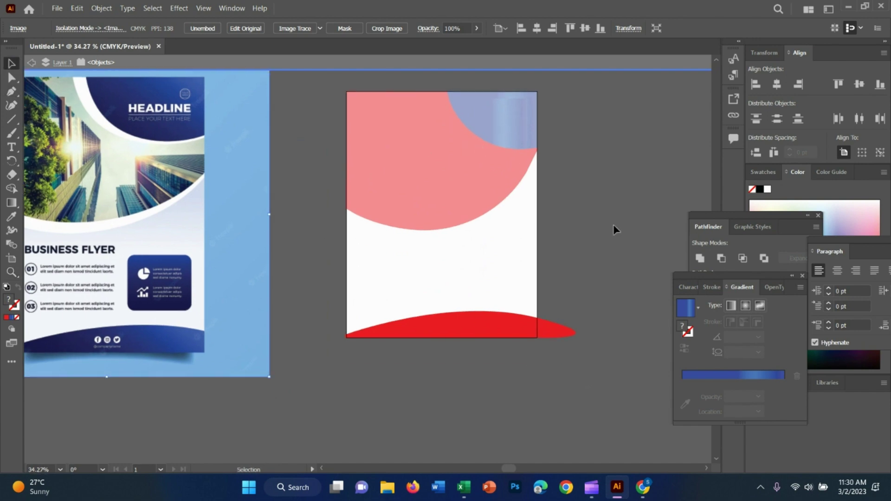
Divide the red footer along the line, ungroup, and delete the overhanging piece
click(359, 331)
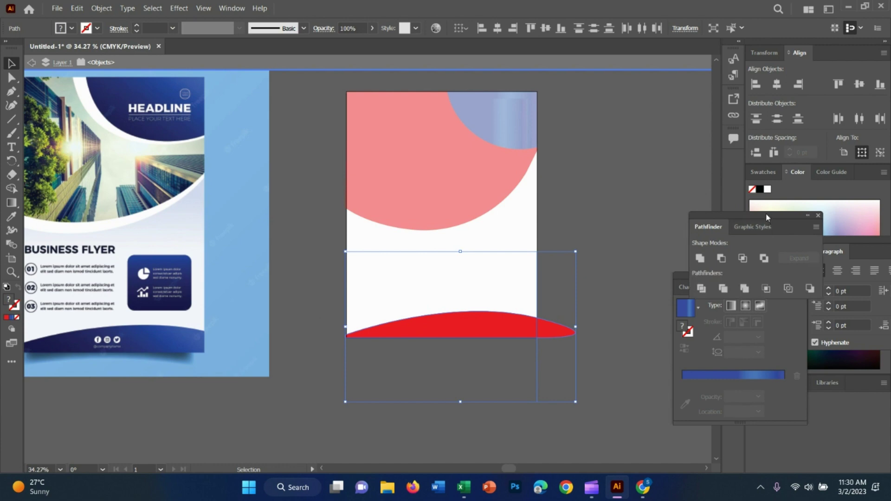
drag(769, 224, 663, 162)
click(596, 226)
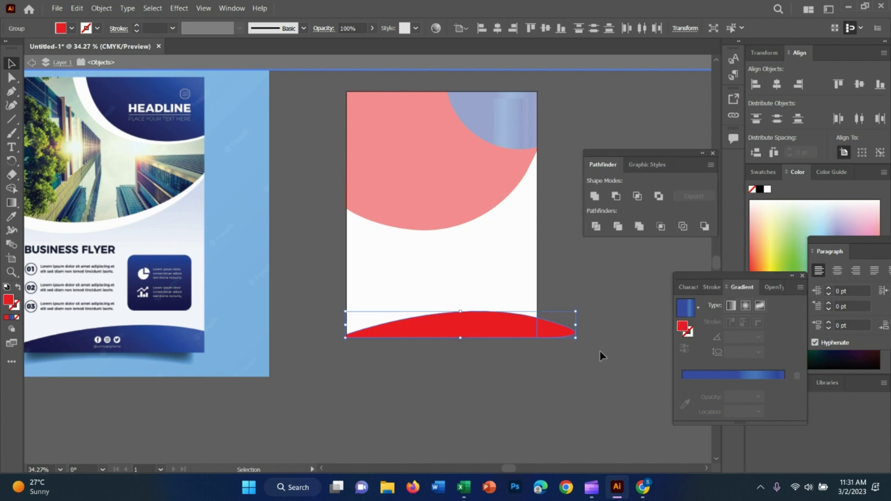
right_click(528, 330)
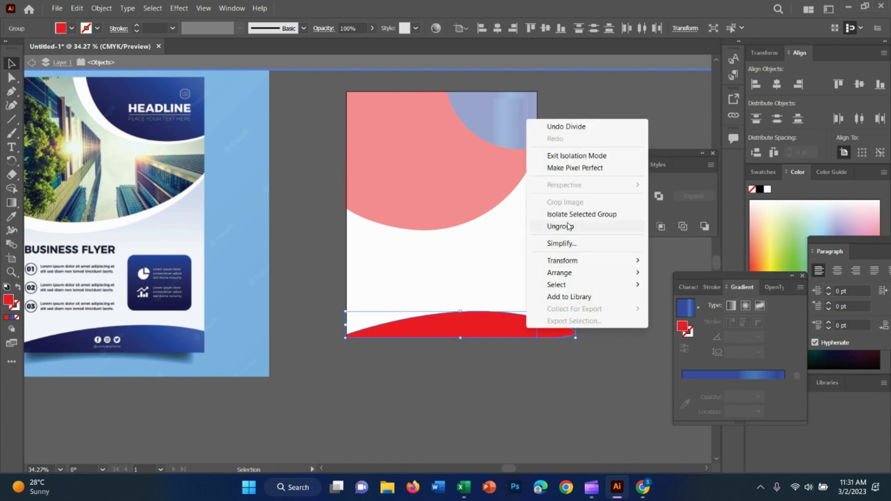
click(567, 226)
click(566, 334)
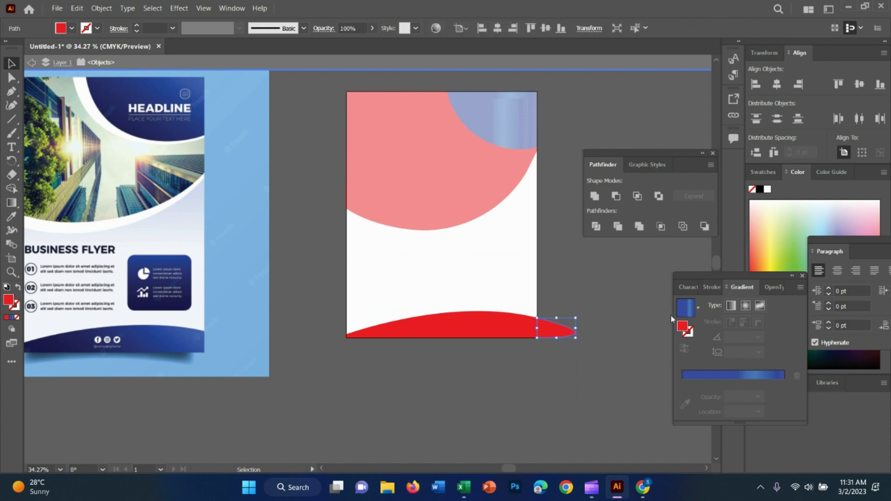
key(Delete)
scroll(464, 244, up, 1)
scroll(435, 333, up, 1)
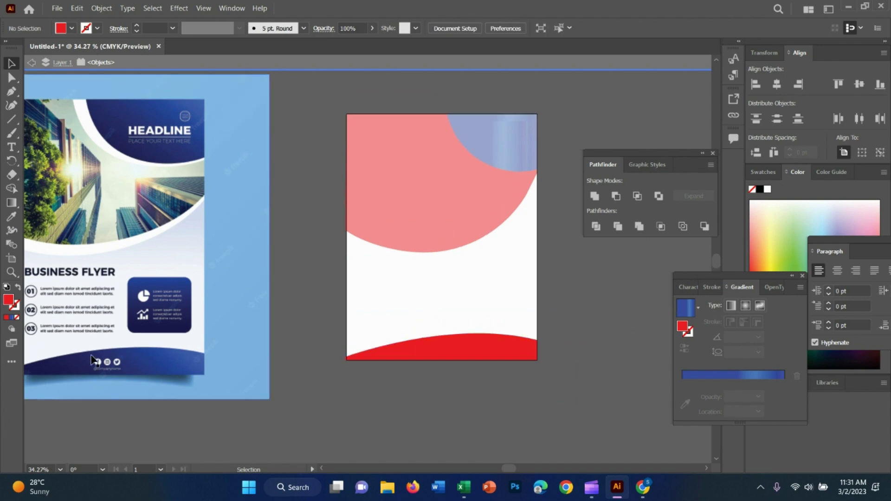
Draw a rounded-corner square above the red footer on the artboard's right side
click(10, 120)
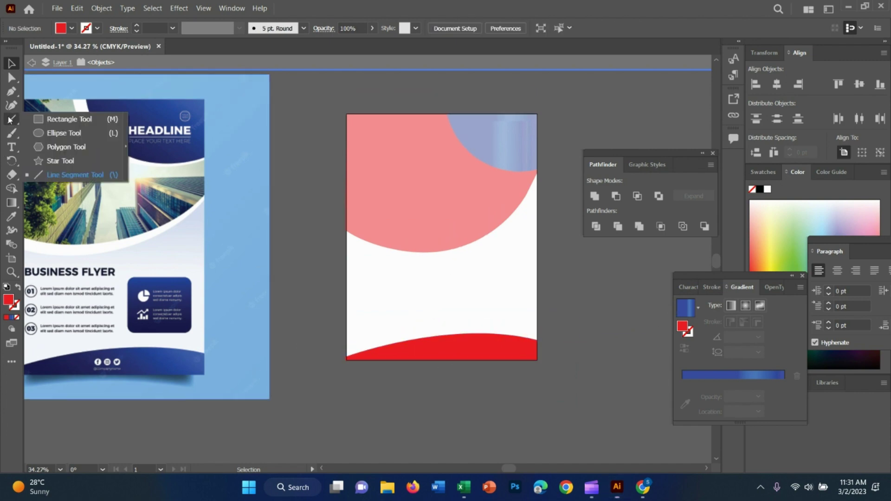
click(67, 119)
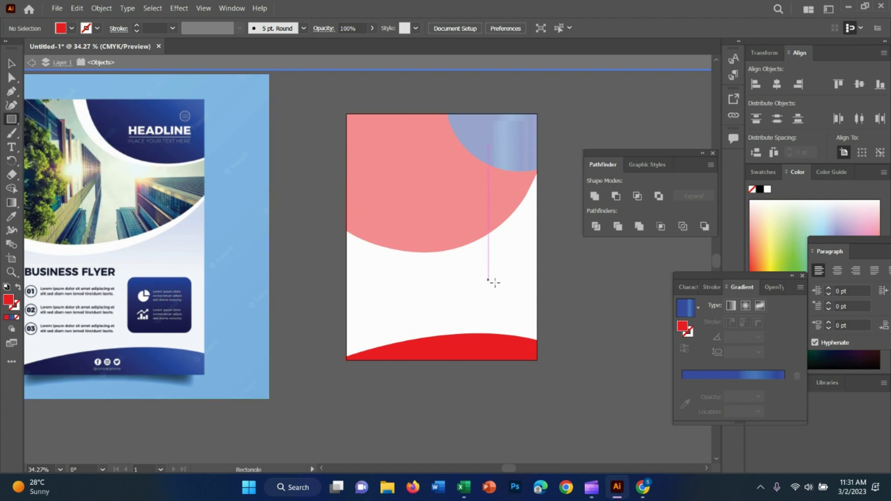
drag(498, 293, 524, 314)
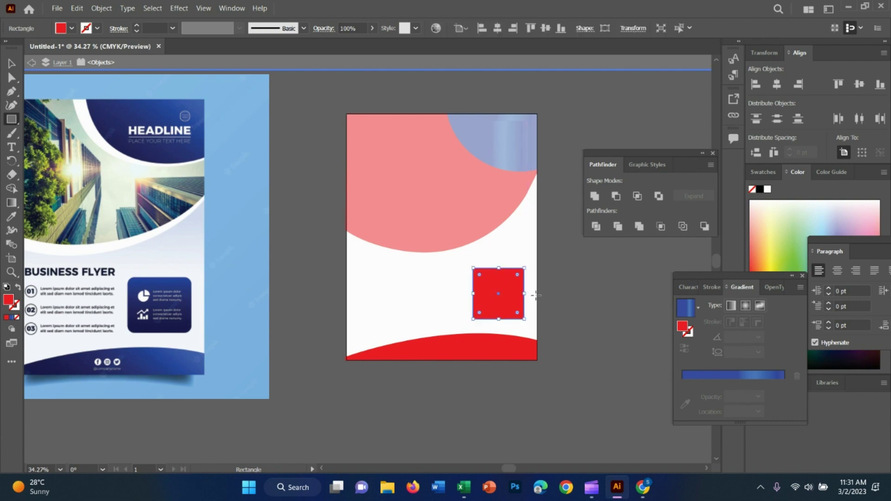
drag(516, 276, 512, 281)
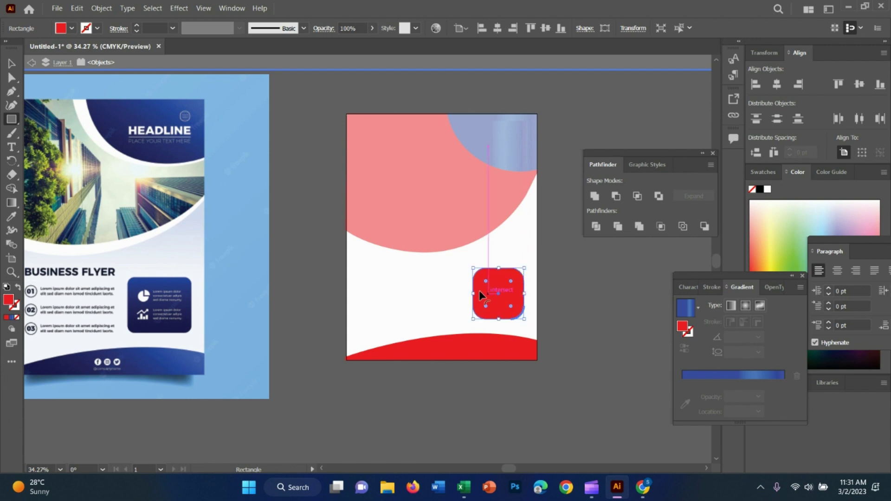
click(507, 292)
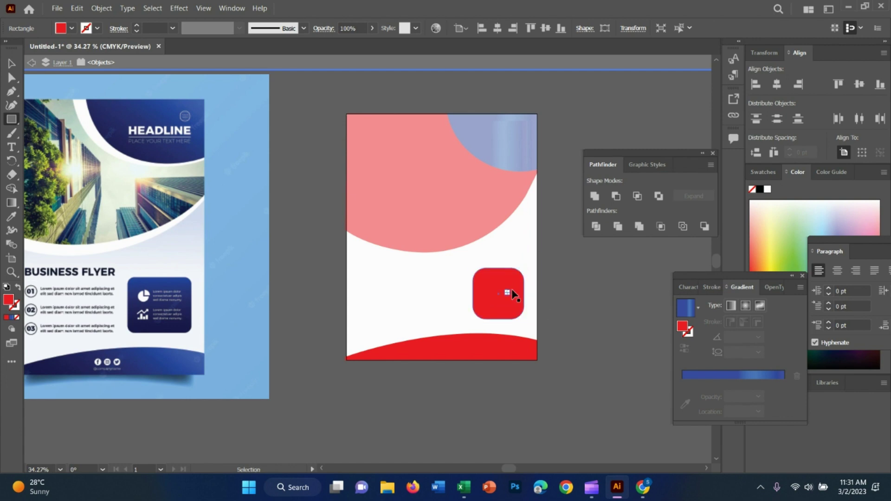
ctrl+click(507, 293)
key(v)
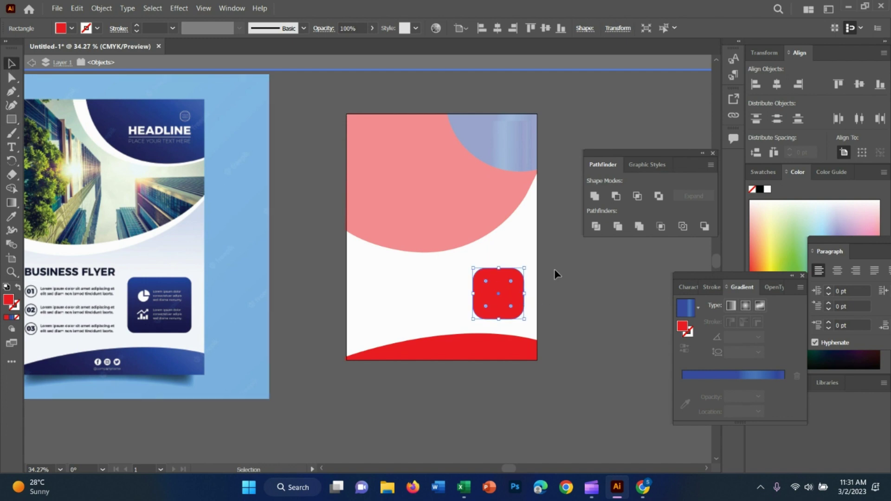
click(553, 271)
drag(509, 297, 503, 294)
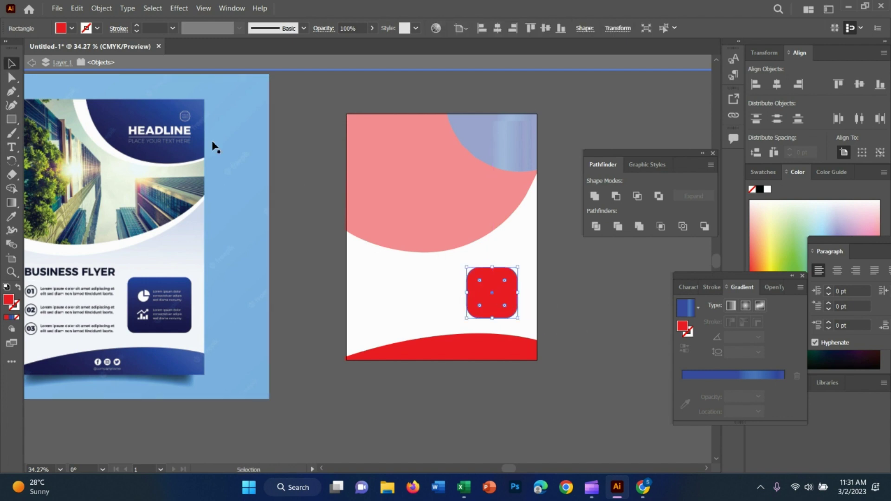
Sample the navy colour from the reference box and scale the square to 192 pt
key(i)
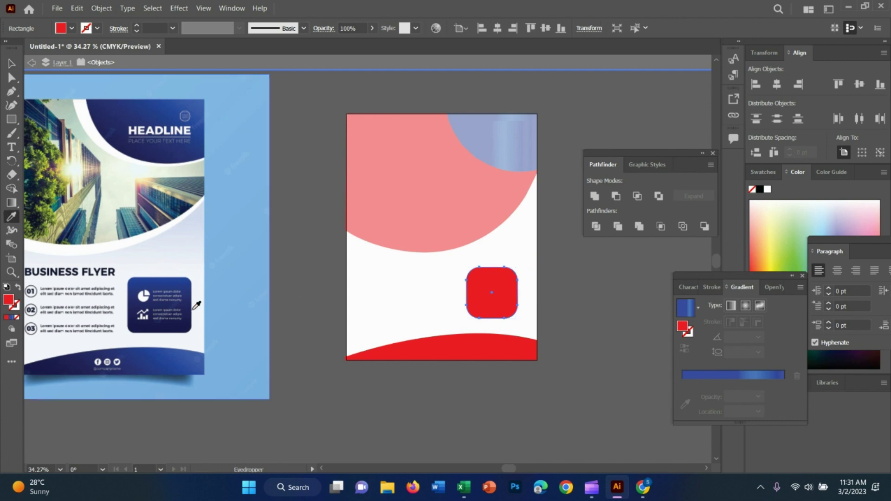
click(175, 286)
key(v)
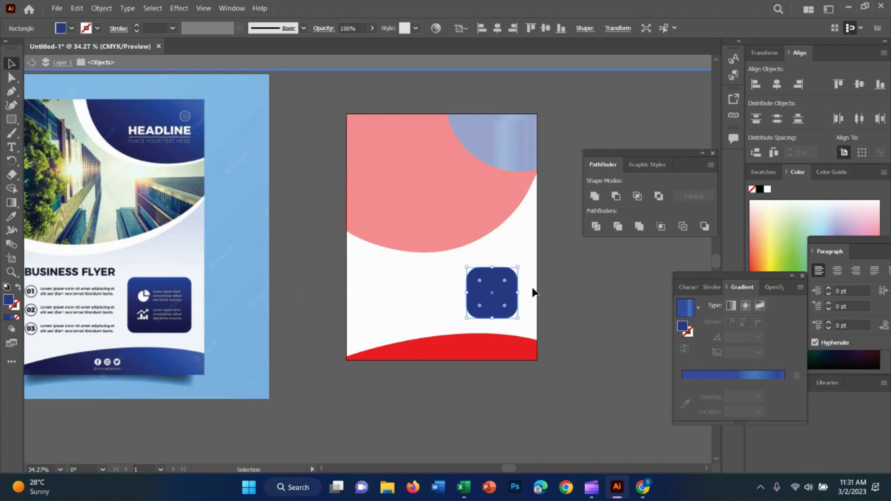
drag(518, 293, 523, 294)
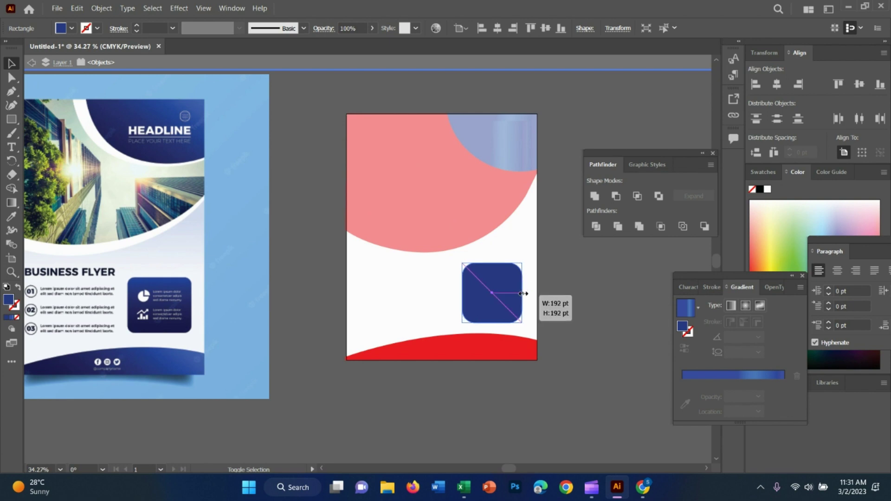
click(592, 249)
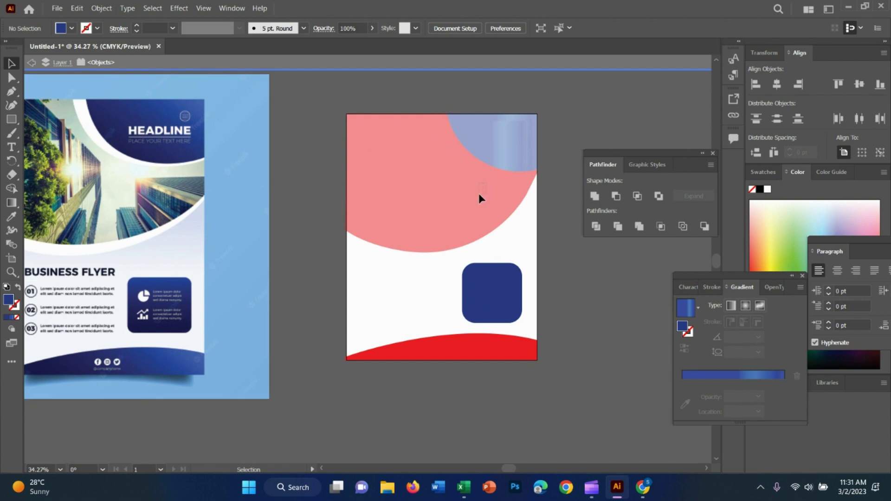
Exit Isolation Mode and shift the reference flyer about 204 pt right, 63 pt down
click(34, 66)
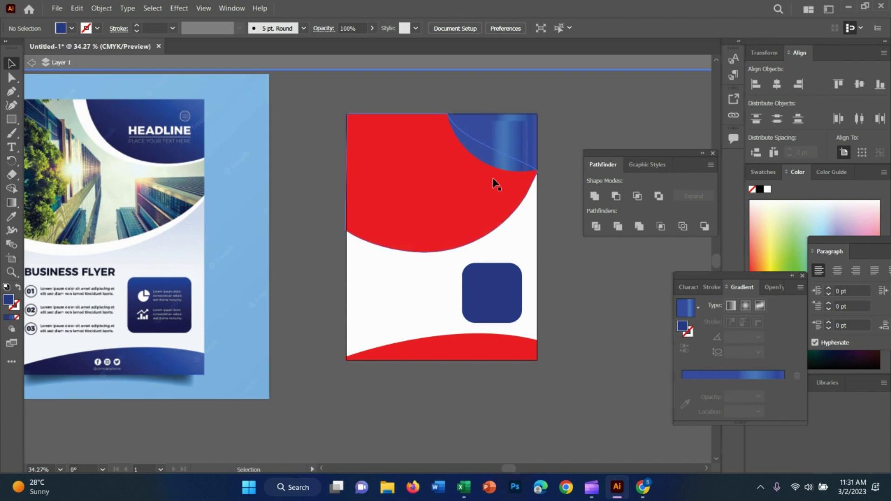
mouse_move(457, 194)
mouse_down()
mouse_move(443, 203)
mouse_move(480, 199)
mouse_move(466, 204)
mouse_up()
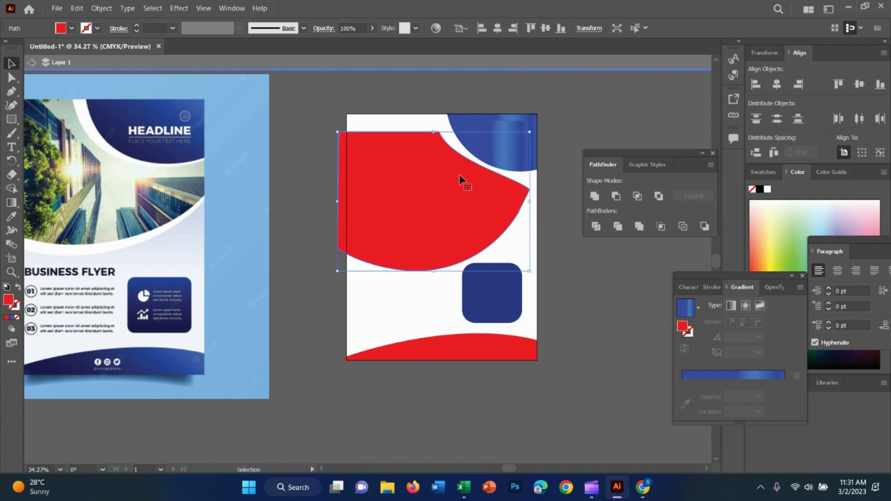
drag(453, 194, 461, 179)
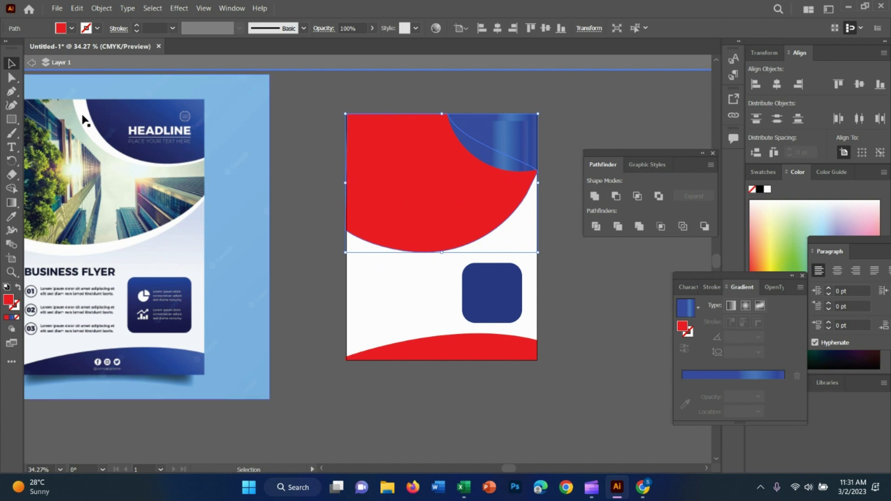
click(327, 143)
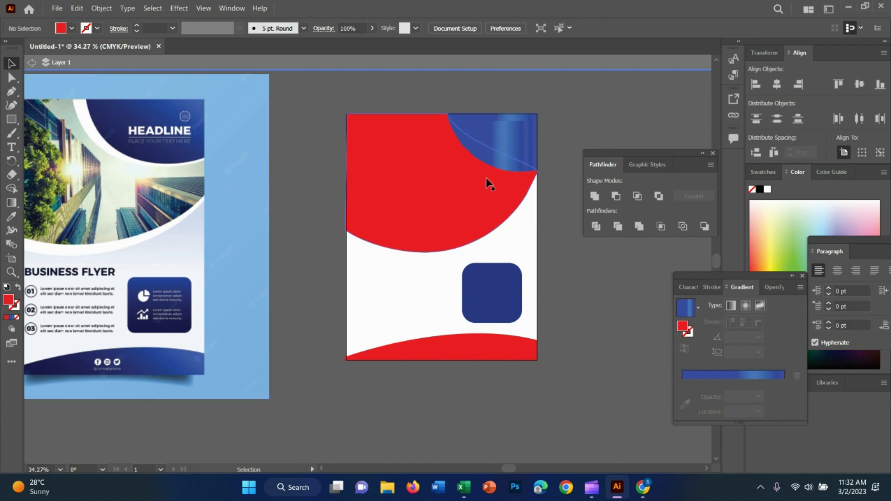
click(478, 193)
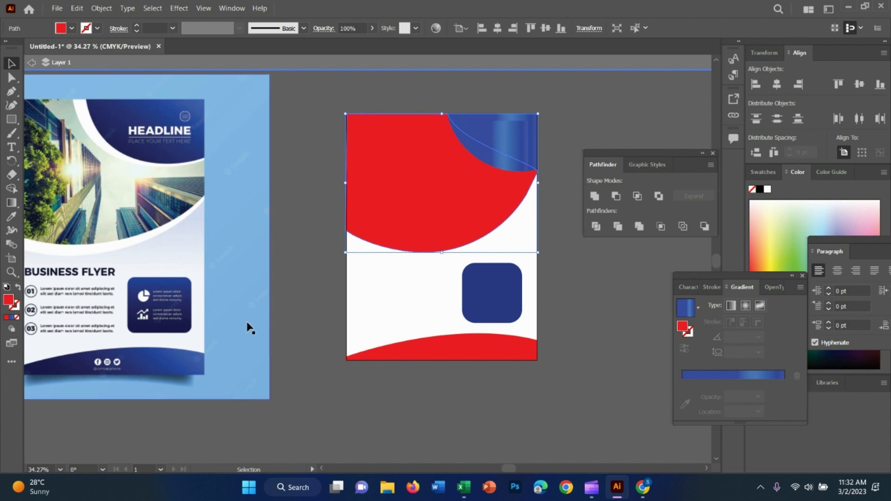
drag(153, 315, 216, 335)
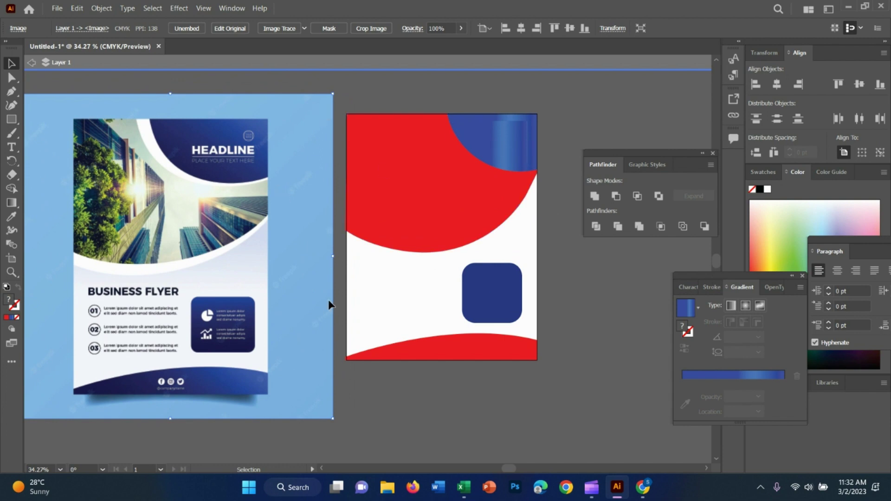
click(29, 63)
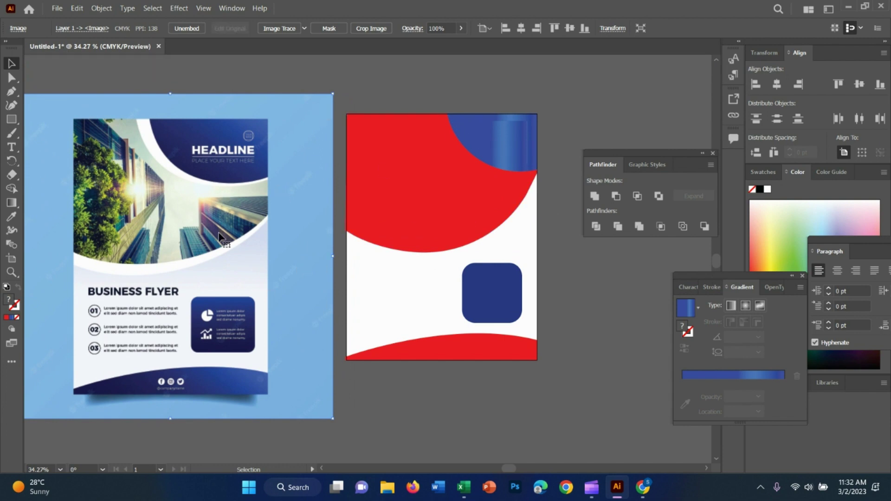